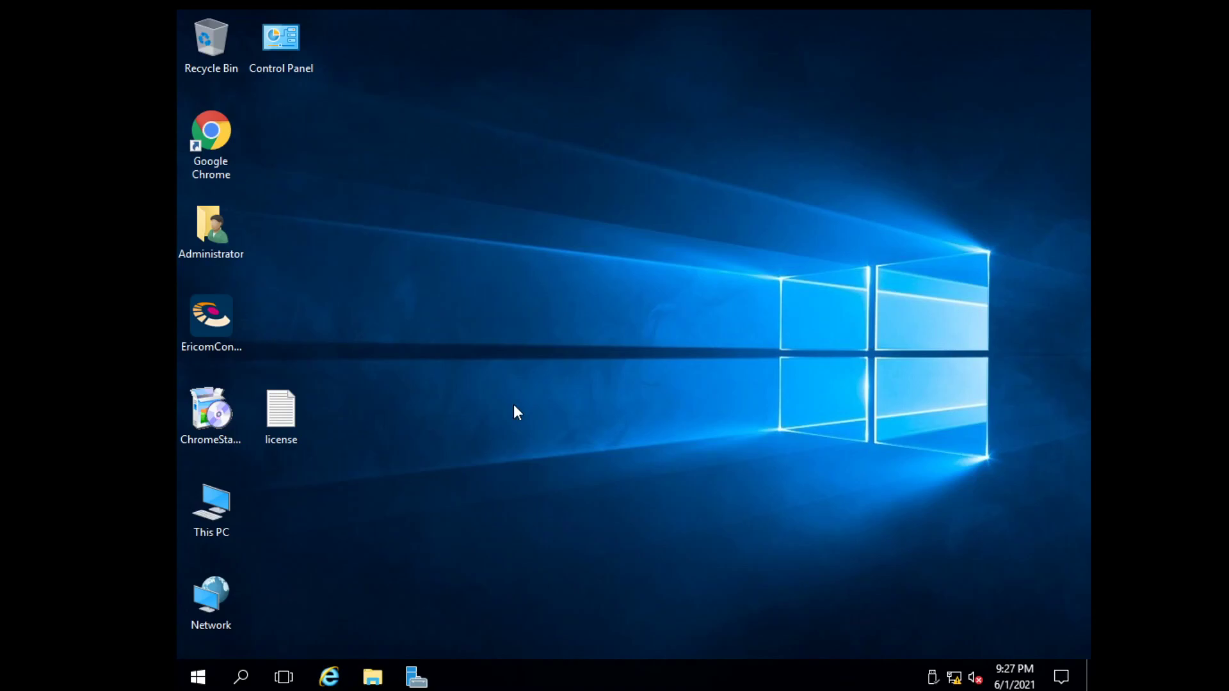
# Launch the Ericom Connect installer from the EricomConnectPOC desktop icon.
pyautogui.click(505, 302)
pyautogui.rightClick(505, 302)
pyautogui.press('Escape')
pyautogui.doubleClick(228, 336)
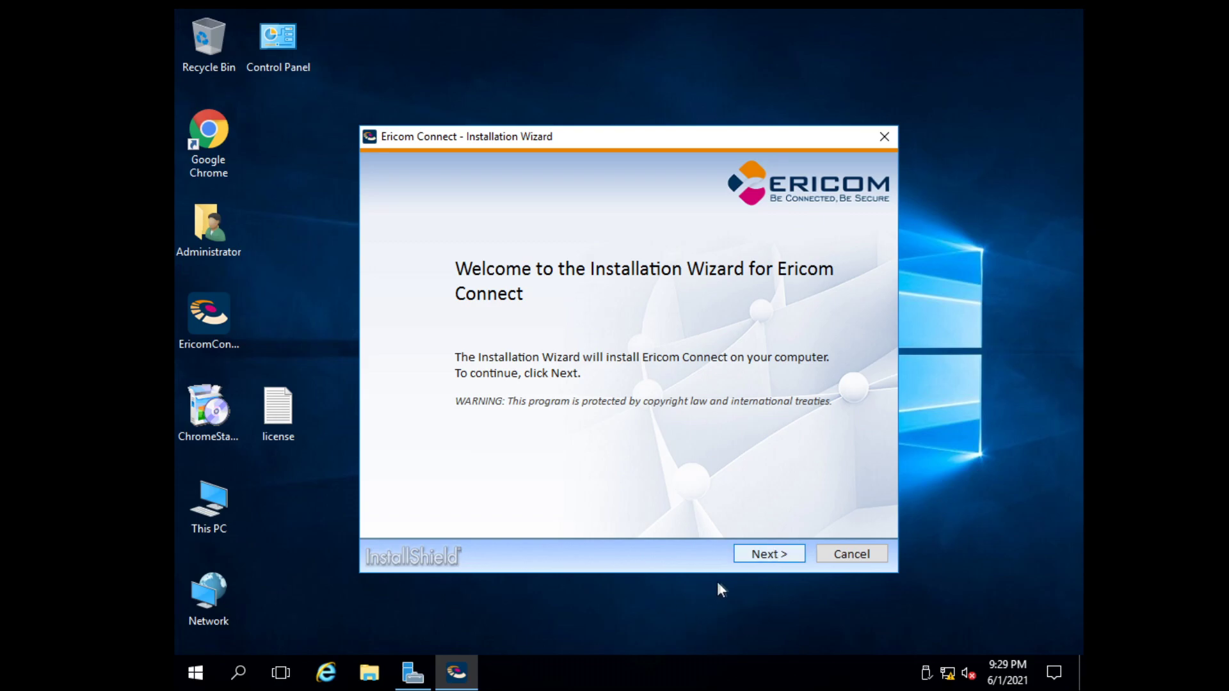
# Accept the license terms and continue past Review Installation to start installing.
pyautogui.click(768, 554)
pyautogui.click(504, 498)
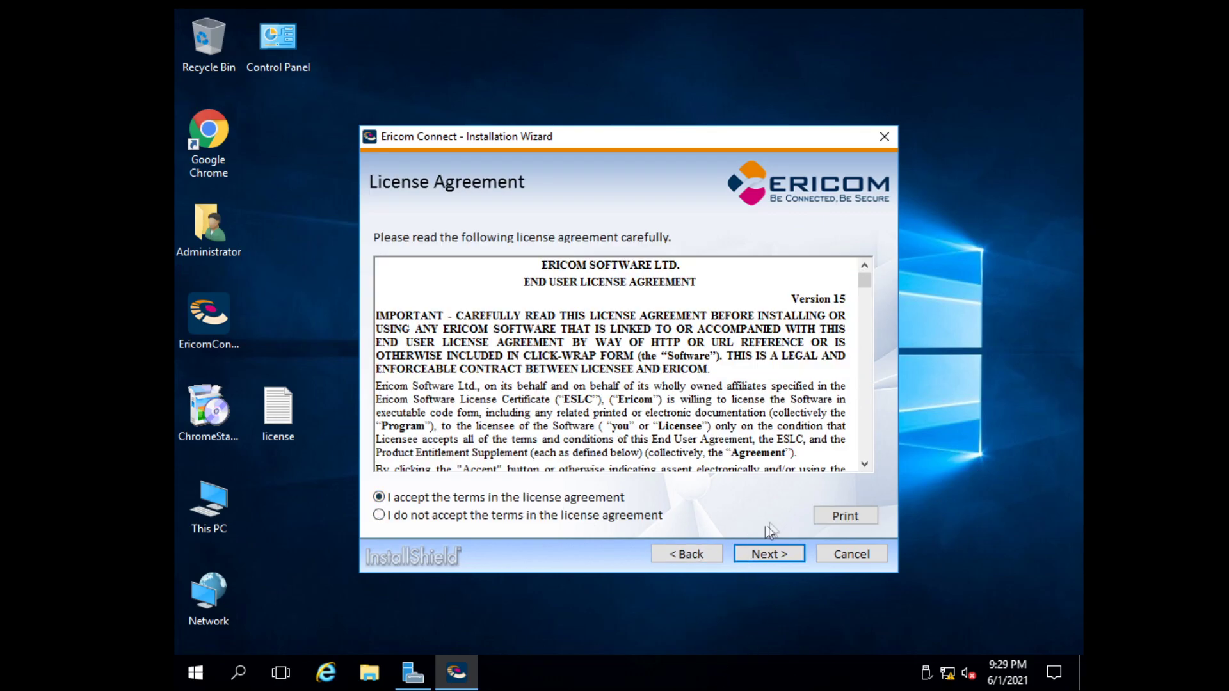
pyautogui.moveTo(862, 295); pyautogui.dragTo(854, 467)
pyautogui.click(794, 556)
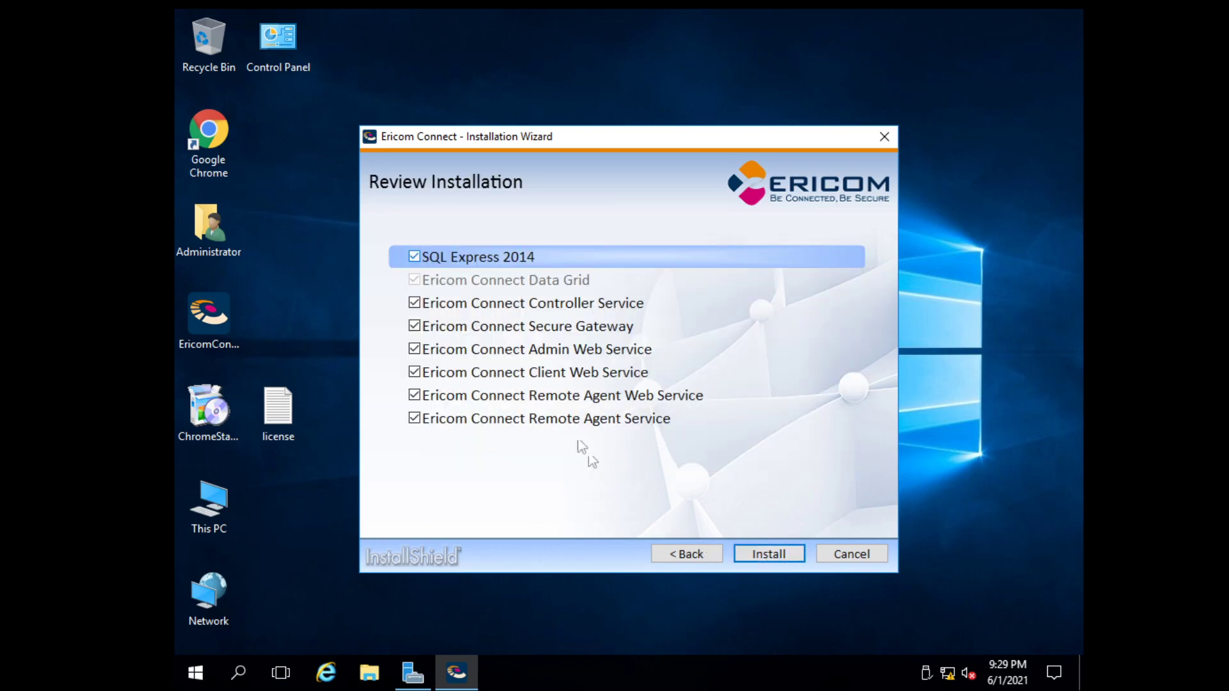
pyautogui.click(785, 556)
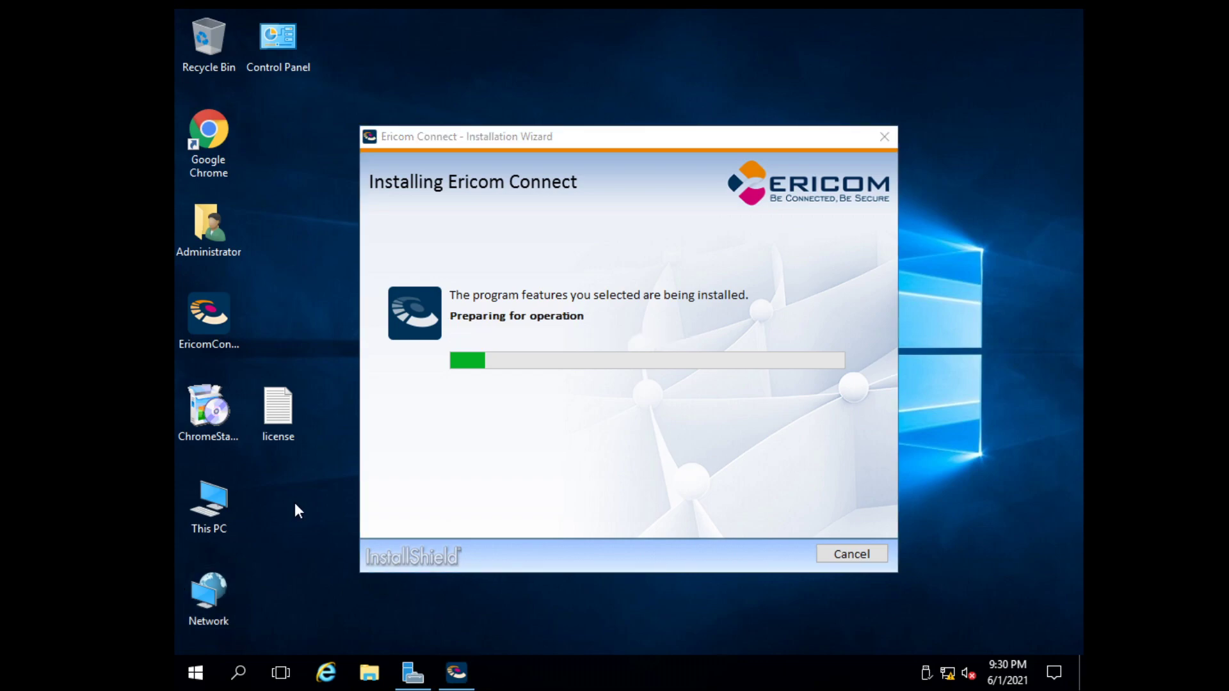
# Wait while SQL Express 2014 and the Ericom Connect services install until the Completed page appears.
pyautogui.click(634, 149)
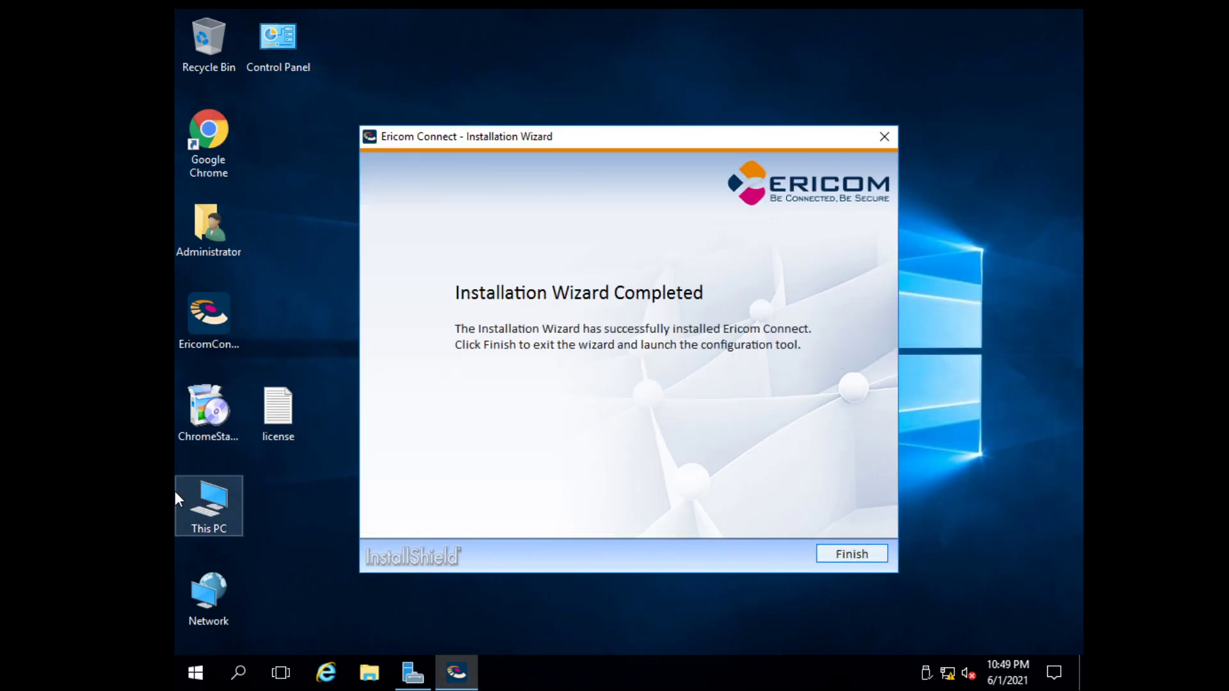
# Finish the wizard to launch the Configuration Tool, then minimize it to reach This PC.
pyautogui.press('Return')
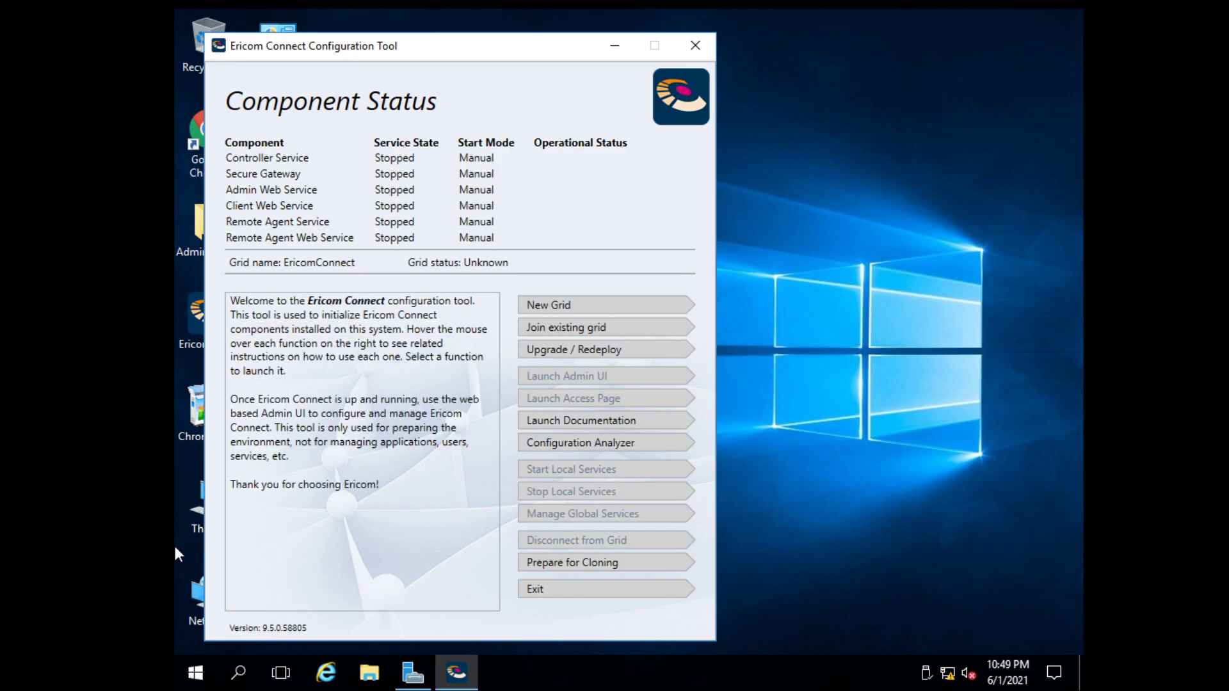
pyautogui.click(614, 45)
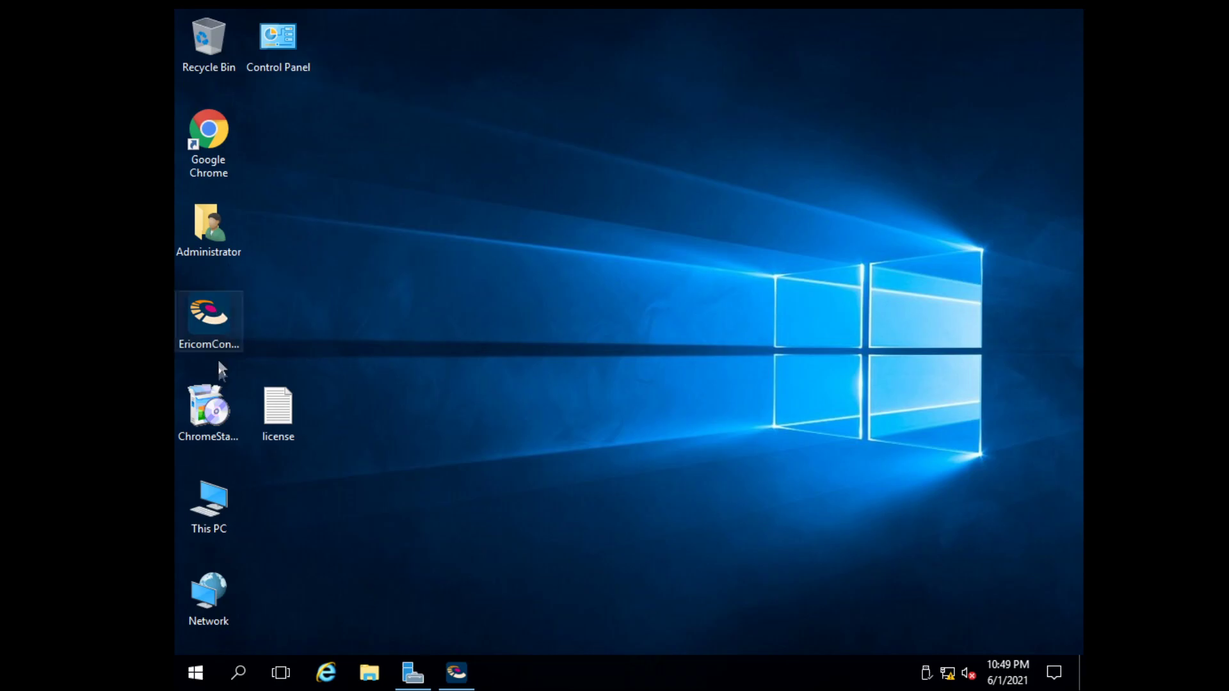
pyautogui.rightClick(200, 523)
# From Remote settings, begin adding a Remote Desktop user and authenticate with the domain administrator credentials.
pyautogui.click(223, 511)
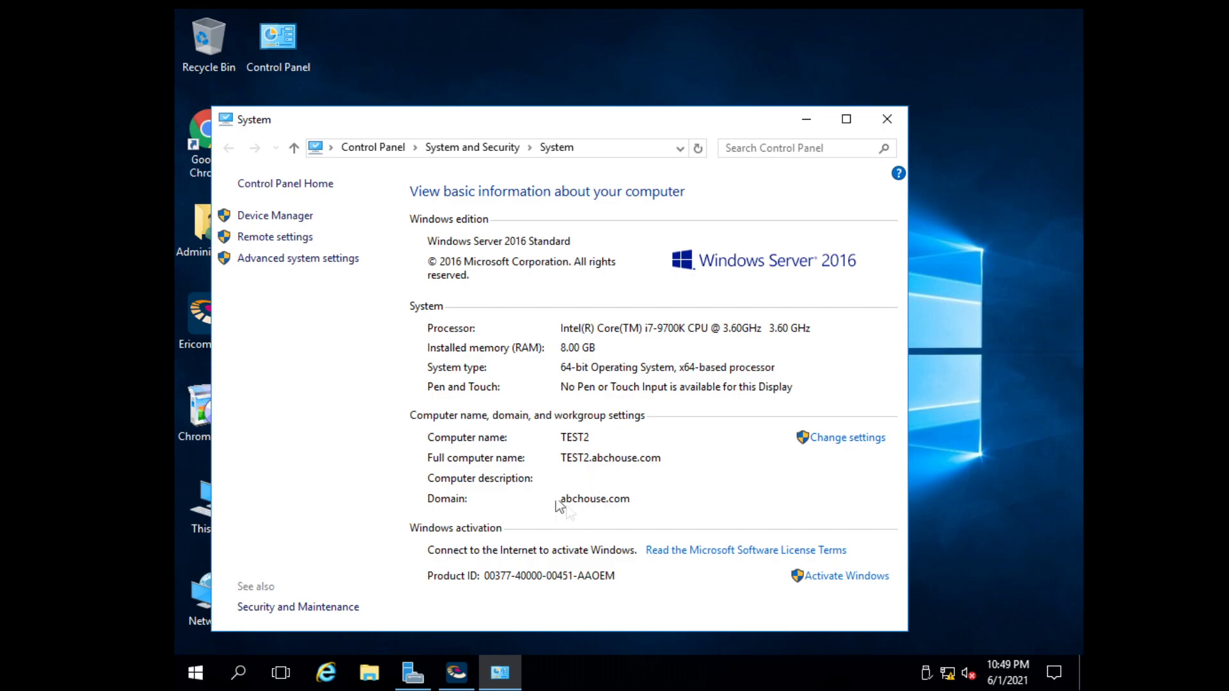
pyautogui.click(280, 237)
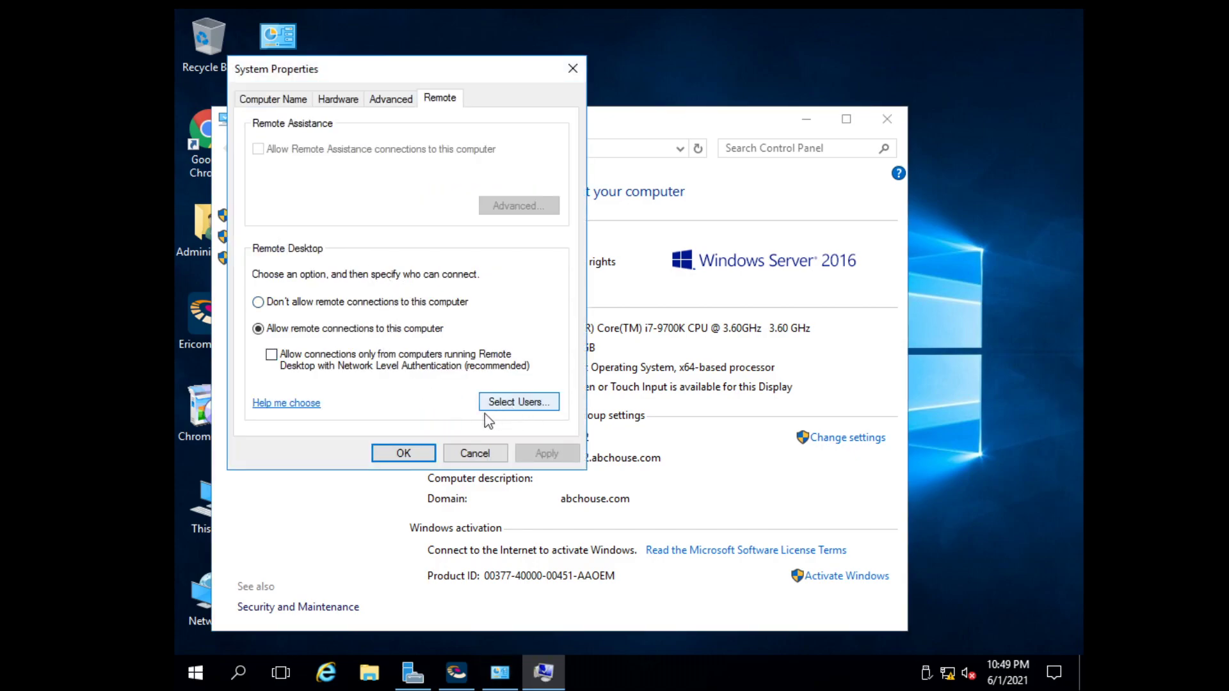
pyautogui.click(509, 404)
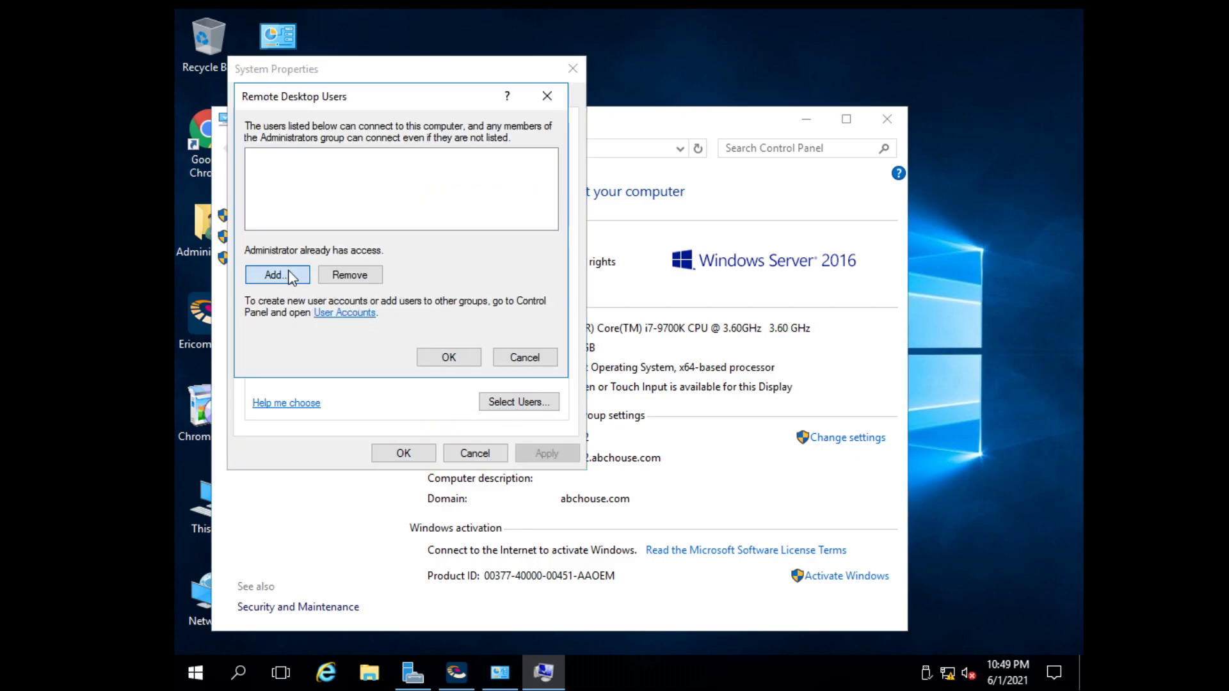
pyautogui.click(291, 276)
pyautogui.click(309, 315)
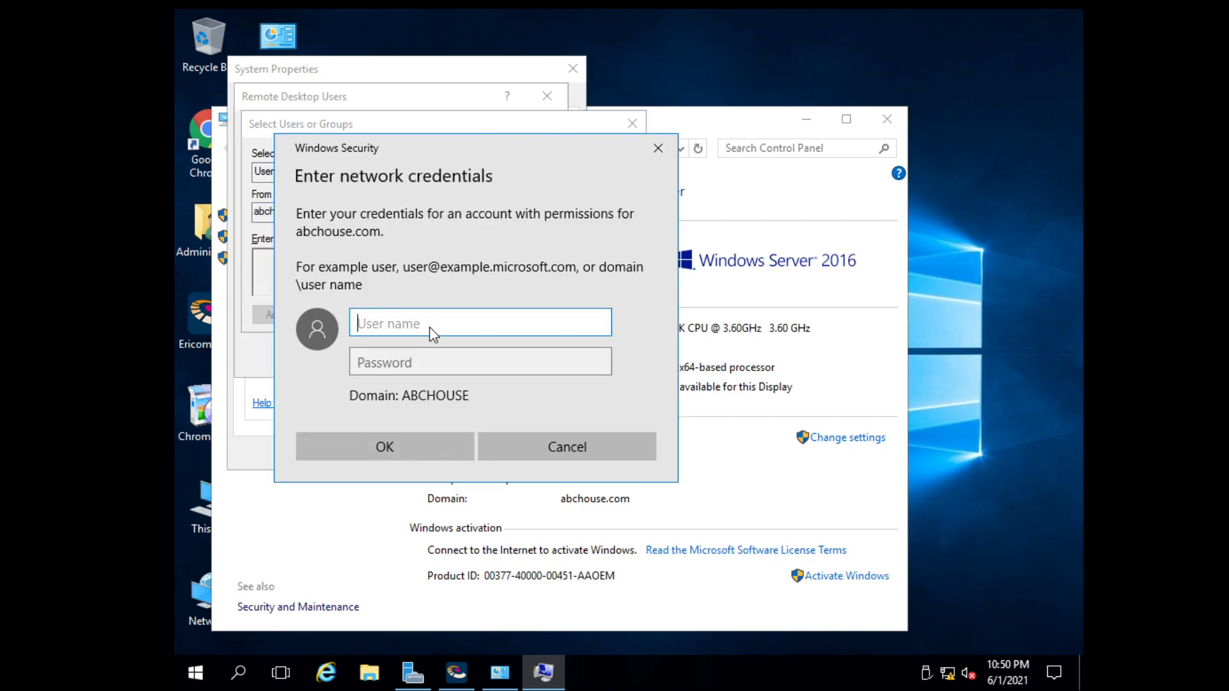
pyautogui.write('administrator')
pyautogui.press('Tab')
pyautogui.write('•••••••••••')
pyautogui.press('Return')
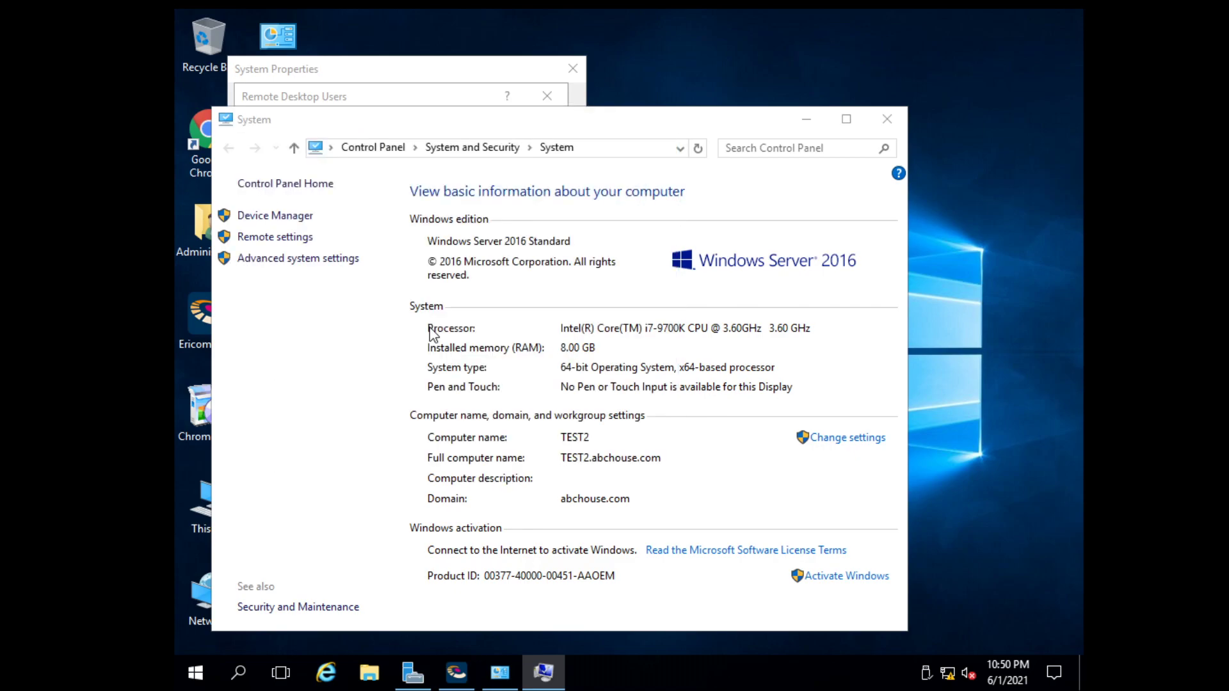
# Search the domain with Find Now and select the Domain Users group.
pyautogui.click(327, 99)
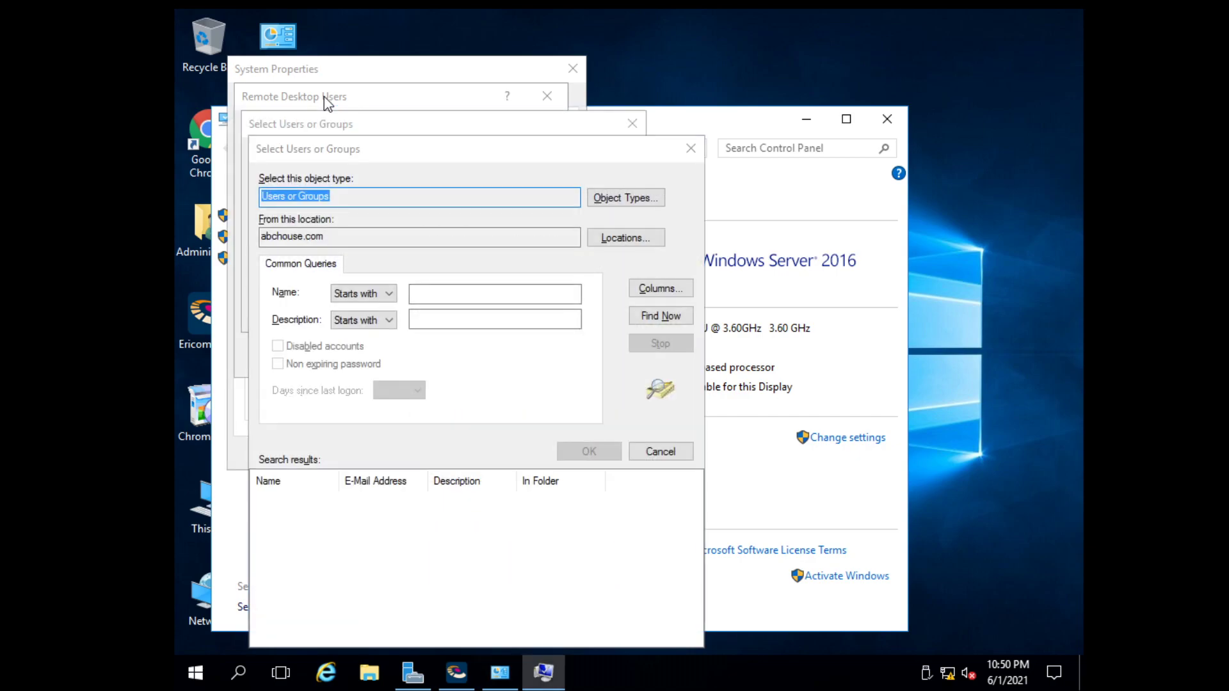
pyautogui.click(666, 316)
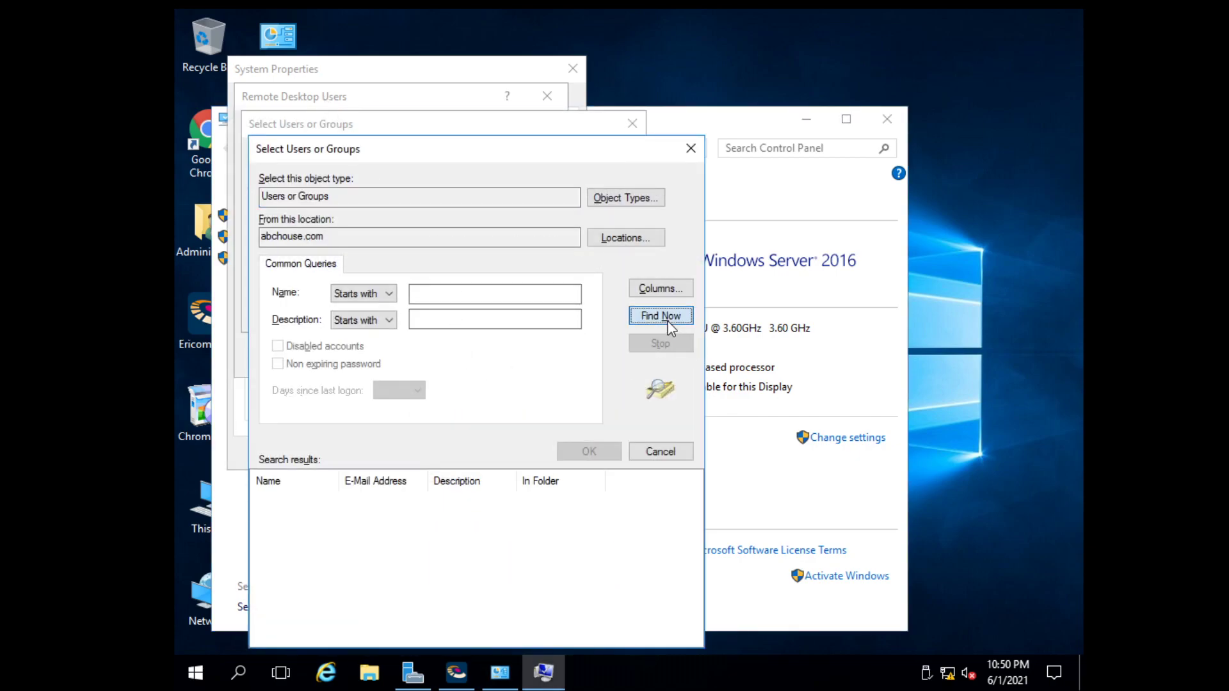
pyautogui.moveTo(367, 151); pyautogui.dragTo(409, 66)
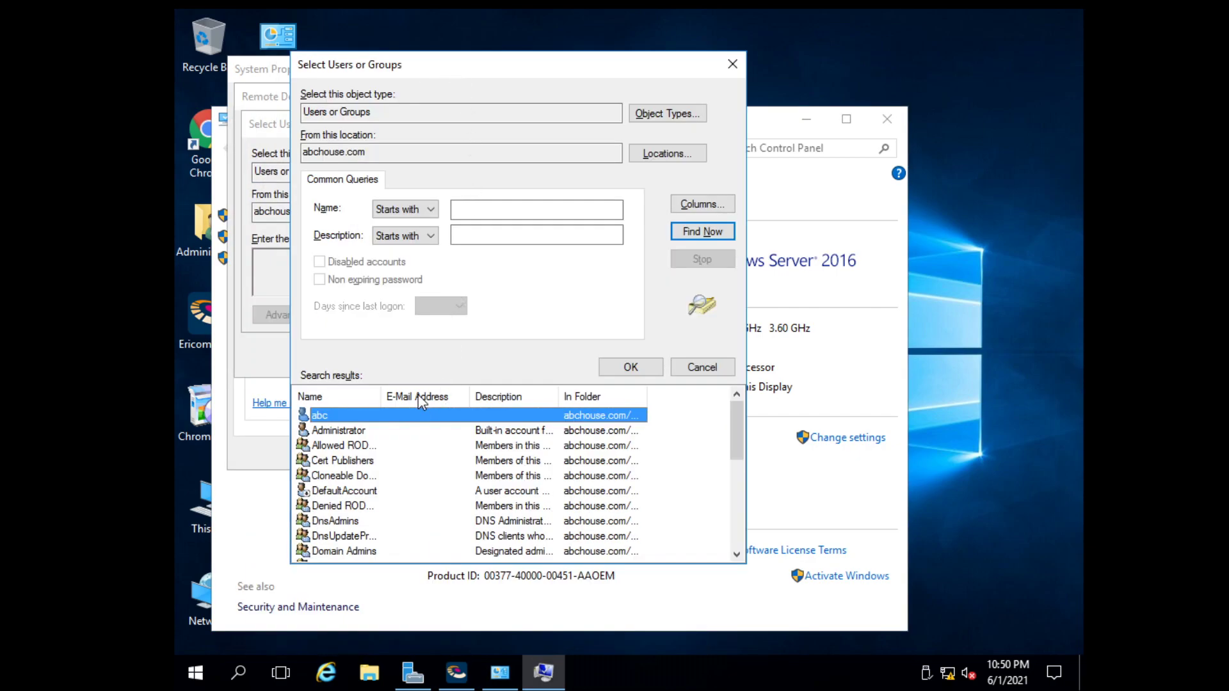
pyautogui.click(407, 506)
pyautogui.press('Down')
pyautogui.press('Down')
pyautogui.press('Down')
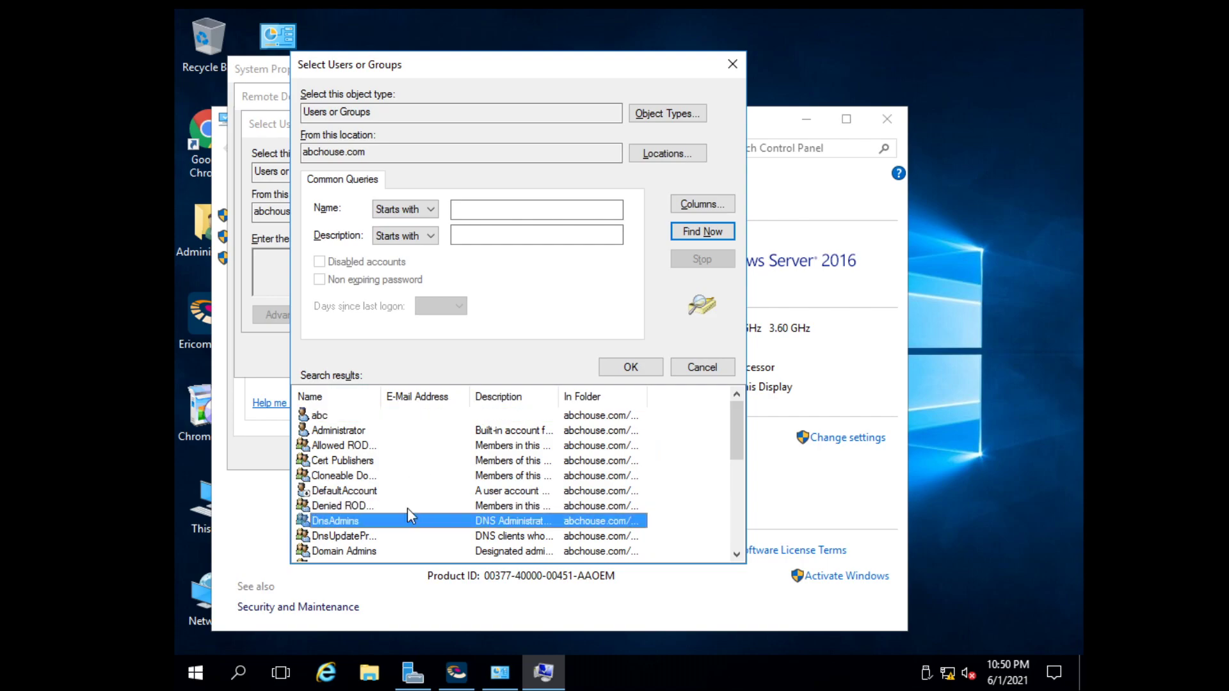
pyautogui.scroll(-2, 429, 505)
pyautogui.click(386, 521)
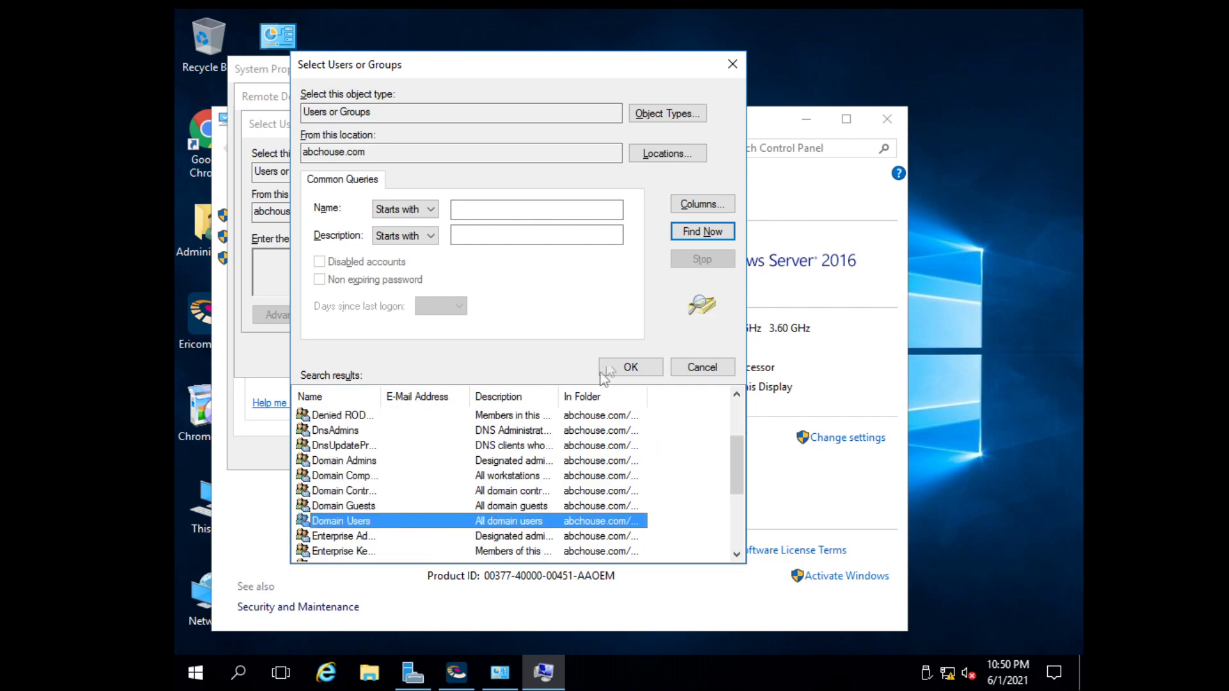
# Confirm Domain Users as a Remote Desktop user, apply, and close the System window.
pyautogui.click(627, 367)
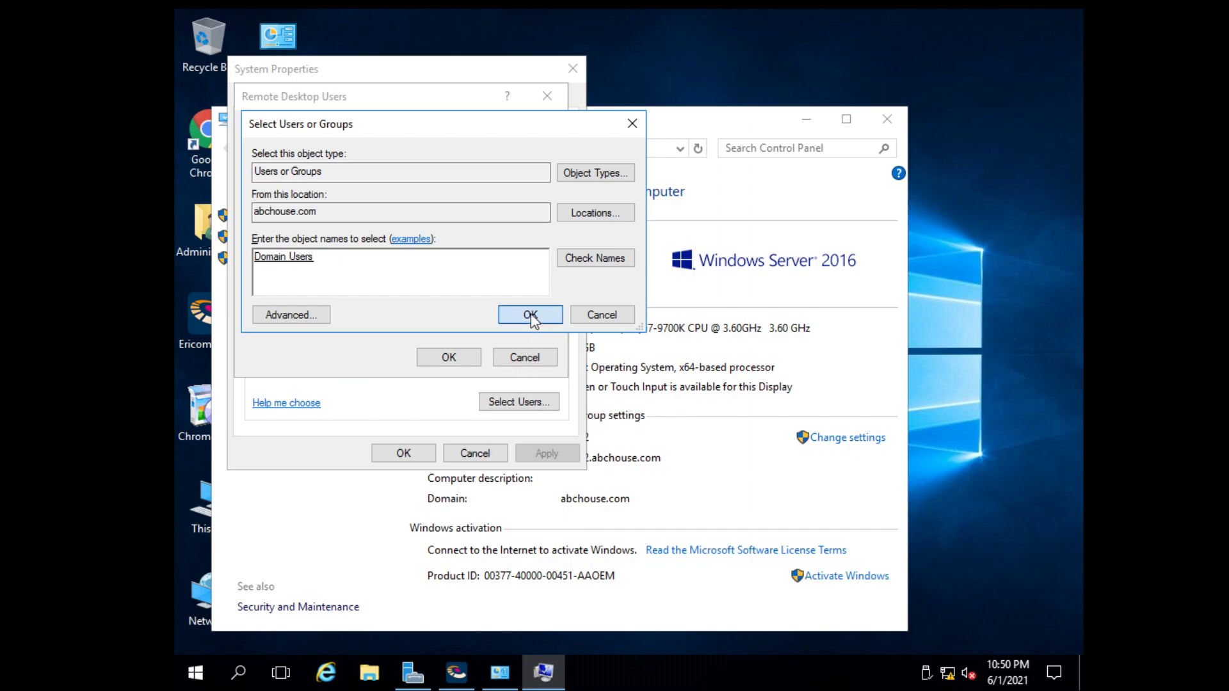
pyautogui.click(532, 319)
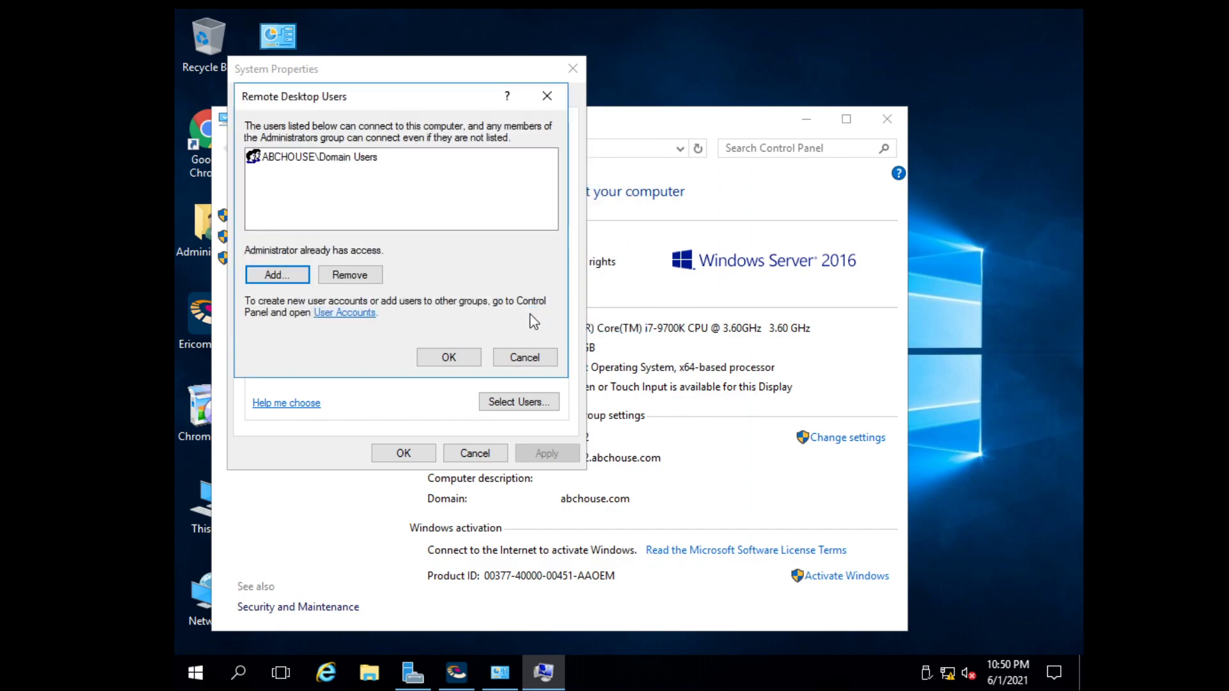
pyautogui.click(450, 357)
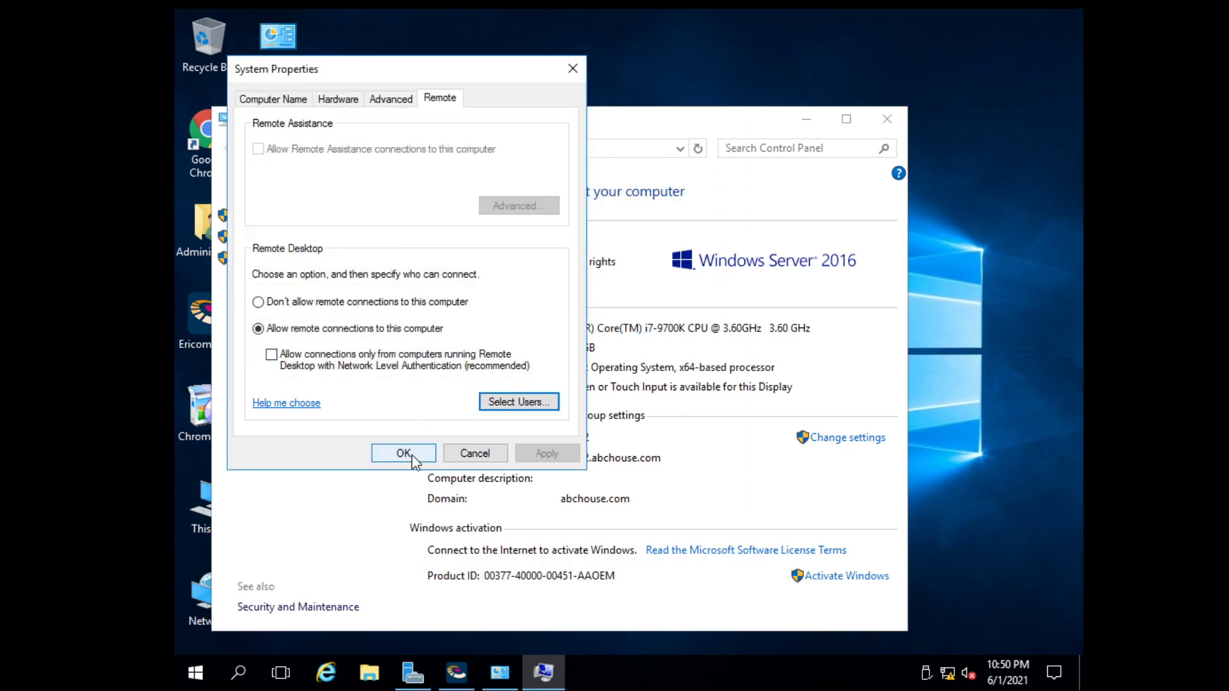
pyautogui.click(405, 455)
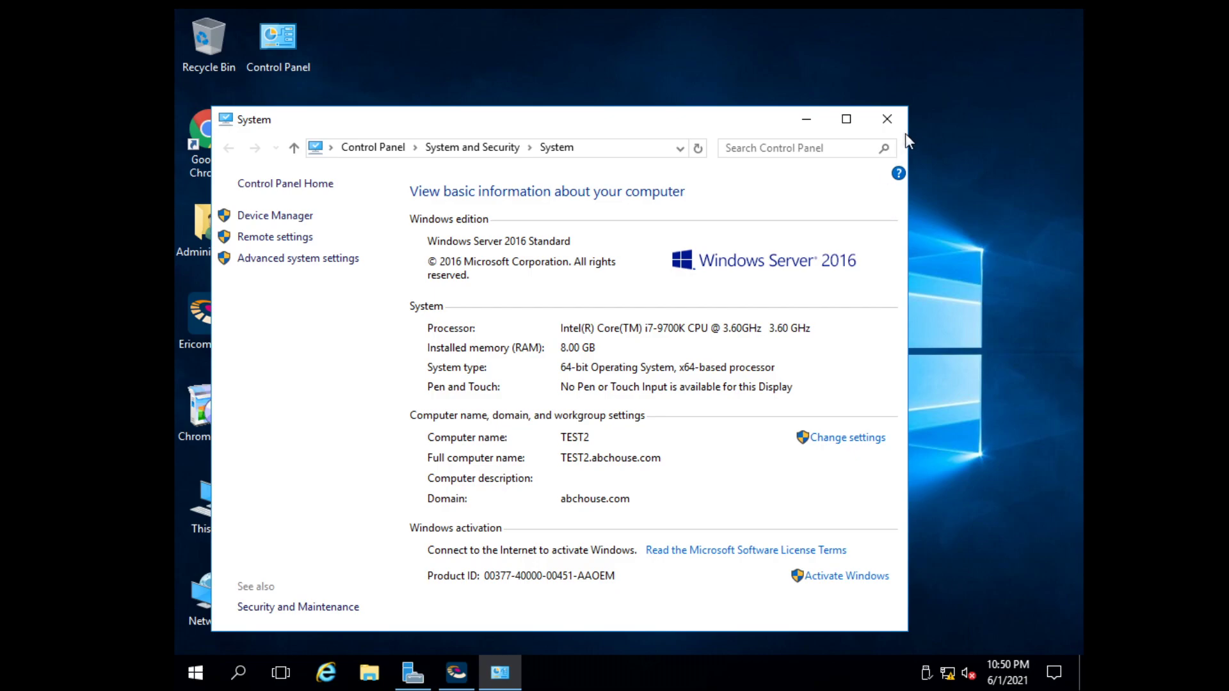
pyautogui.click(887, 119)
pyautogui.click(413, 672)
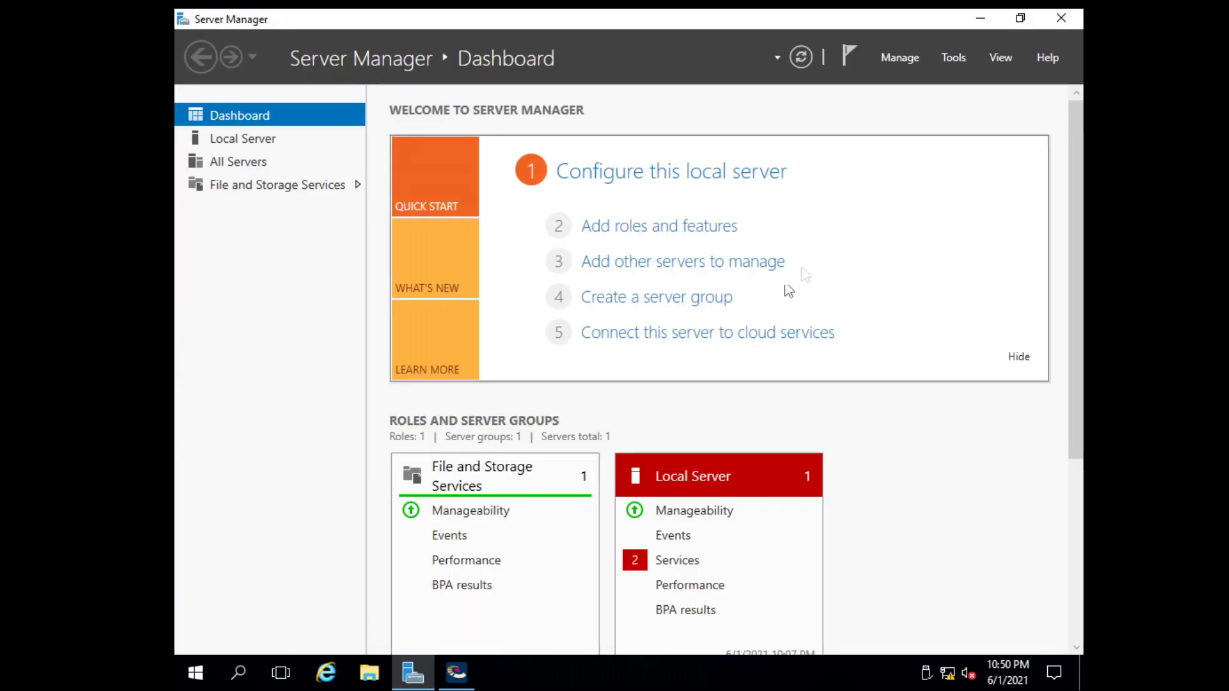
# Open Local Security Policy's 'Allow log on through Remote Desktop Services' user right.
pyautogui.click(956, 57)
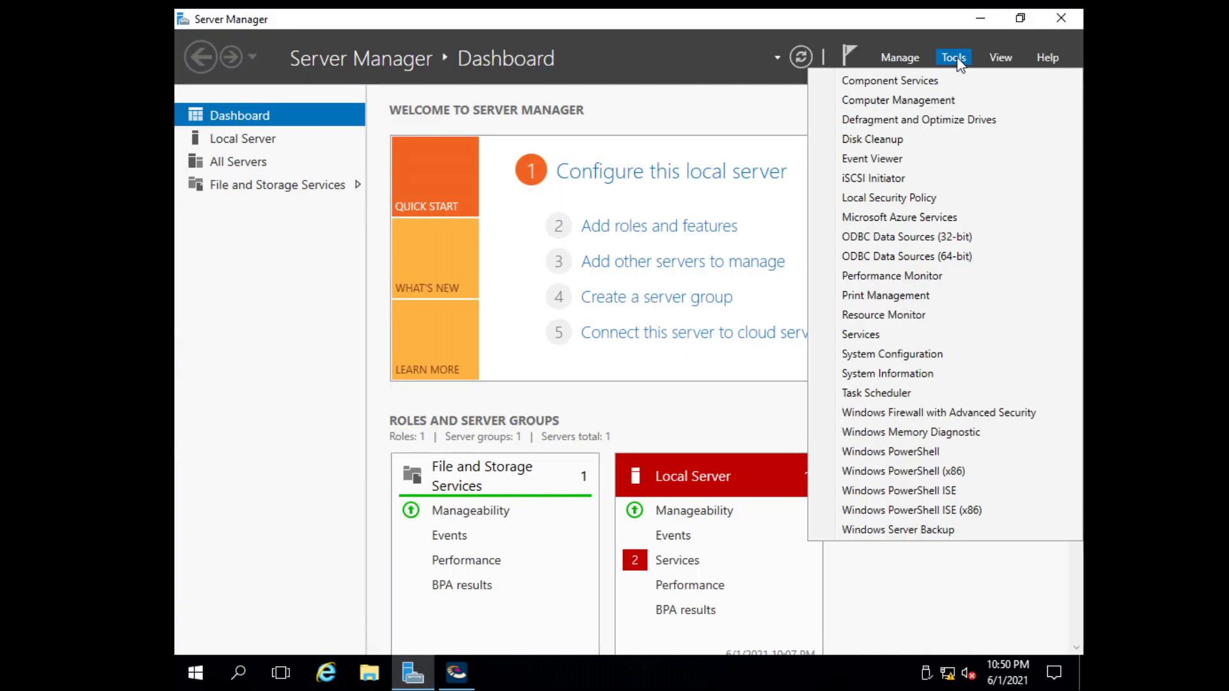
pyautogui.click(930, 197)
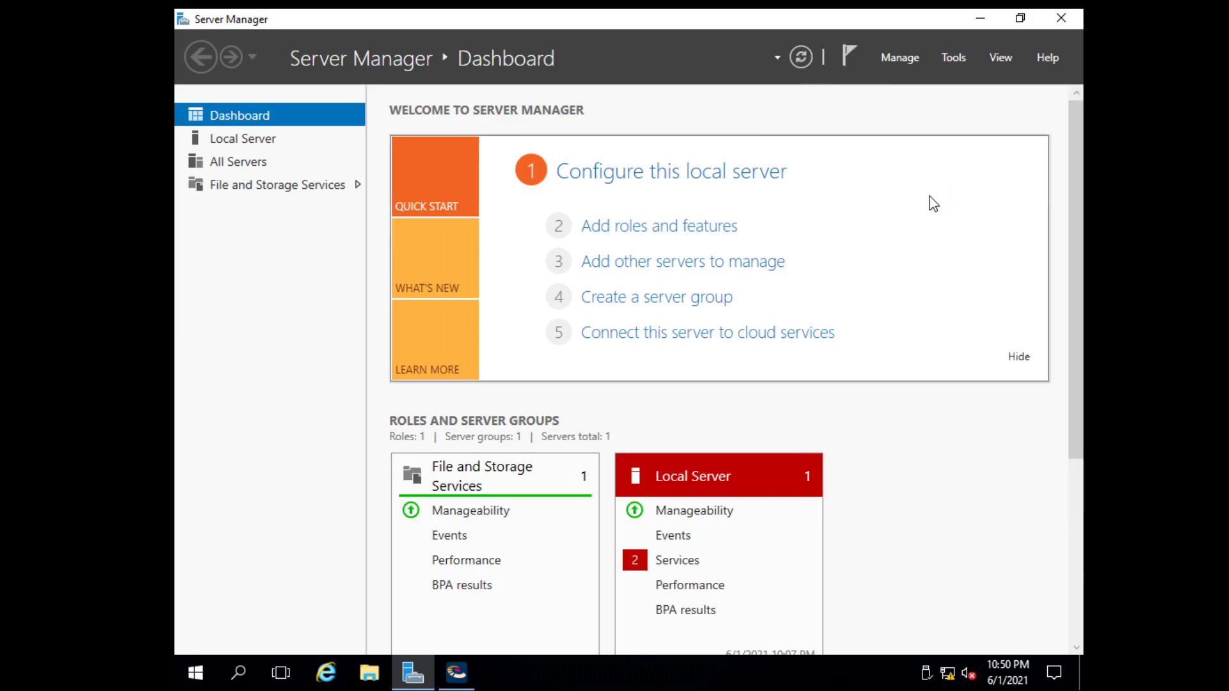
pyautogui.click(237, 126)
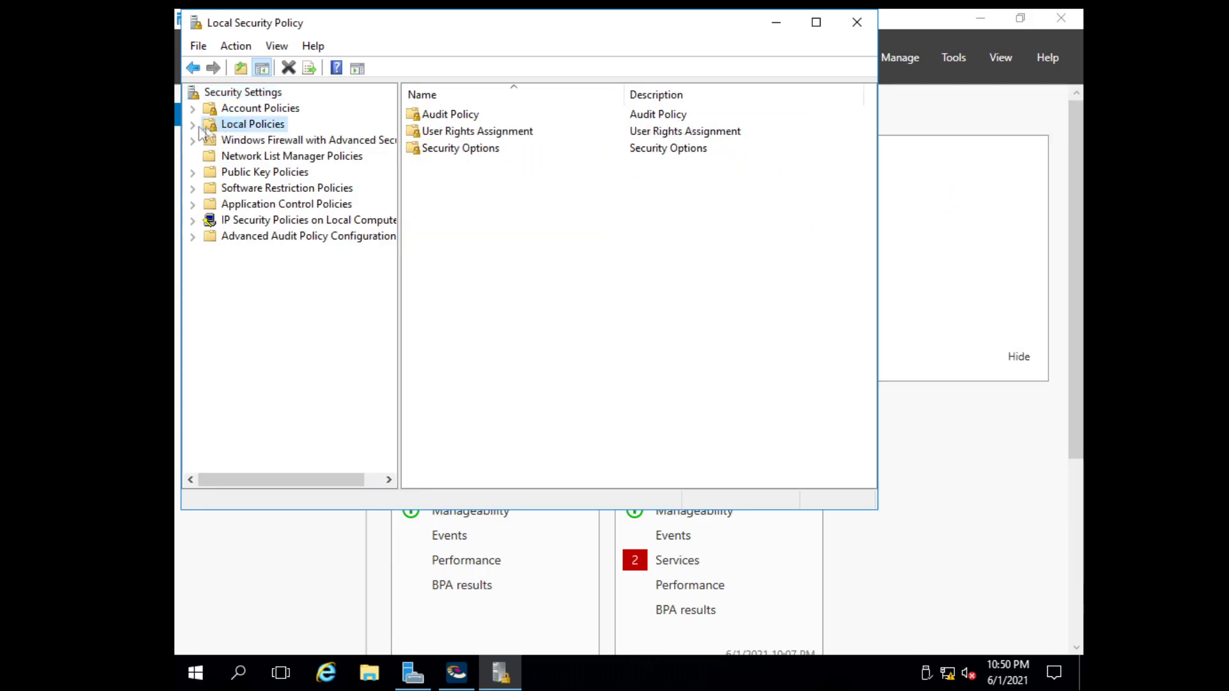
pyautogui.doubleClick(474, 131)
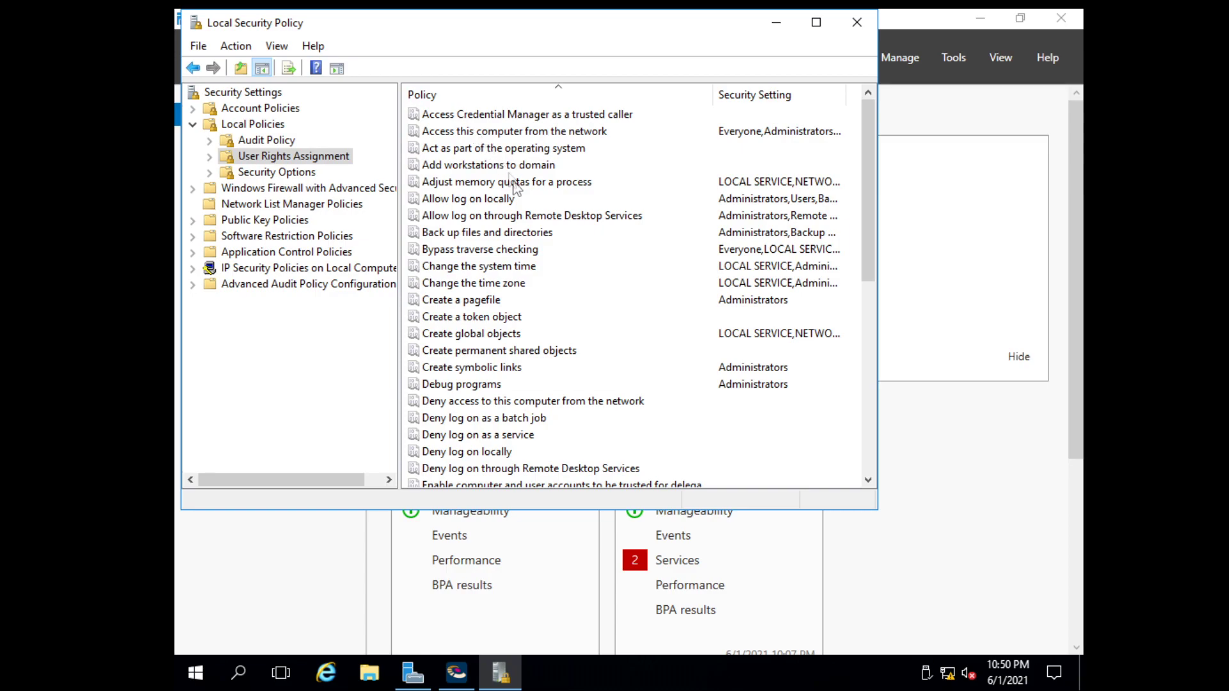
pyautogui.click(538, 221)
pyautogui.doubleClick(538, 222)
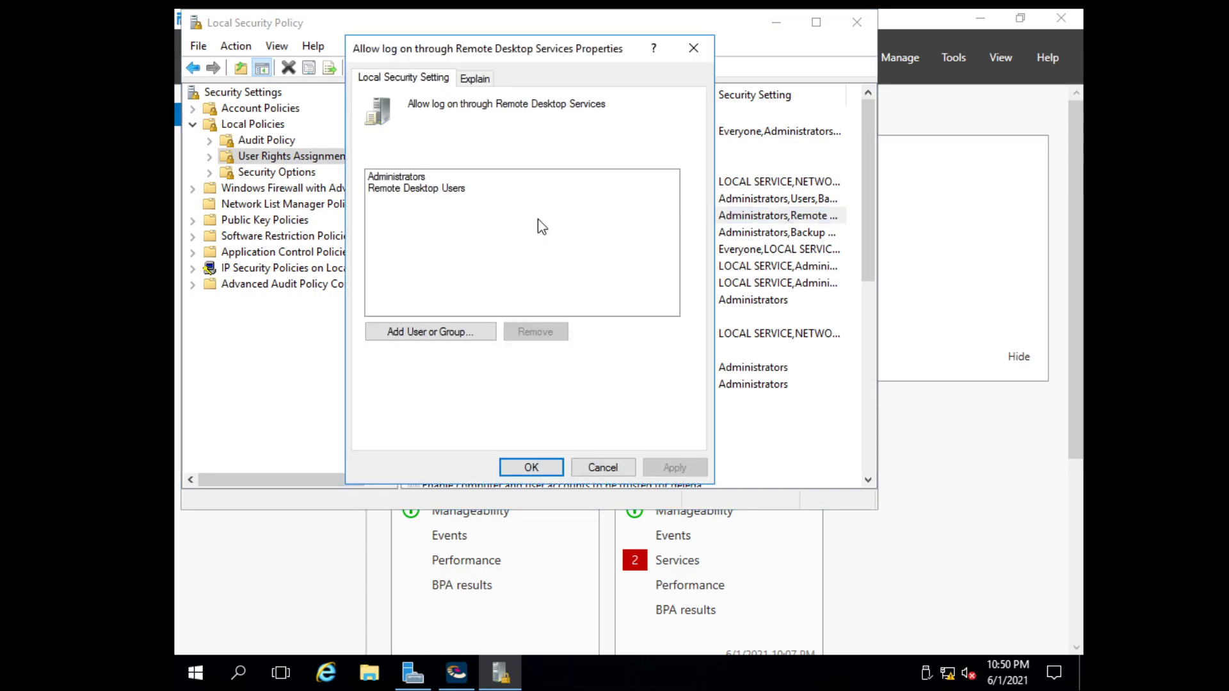
# Start adding an account to the right and authenticate with the domain administrator credentials.
pyautogui.click(410, 189)
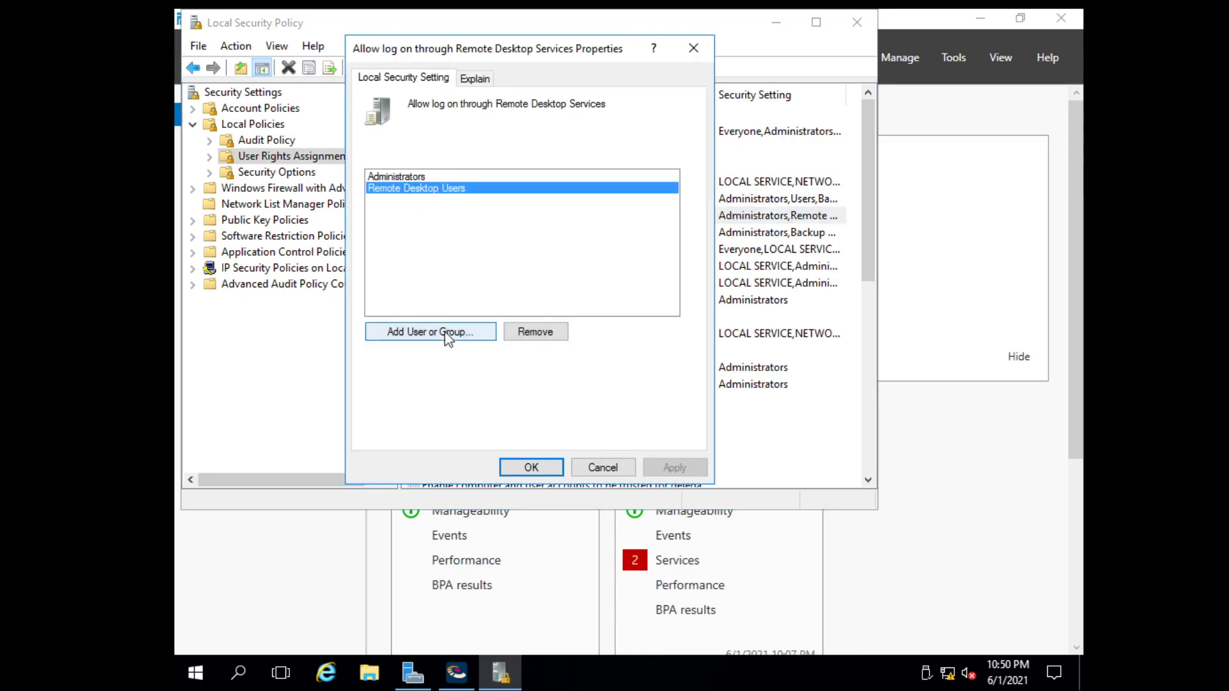
pyautogui.click(443, 332)
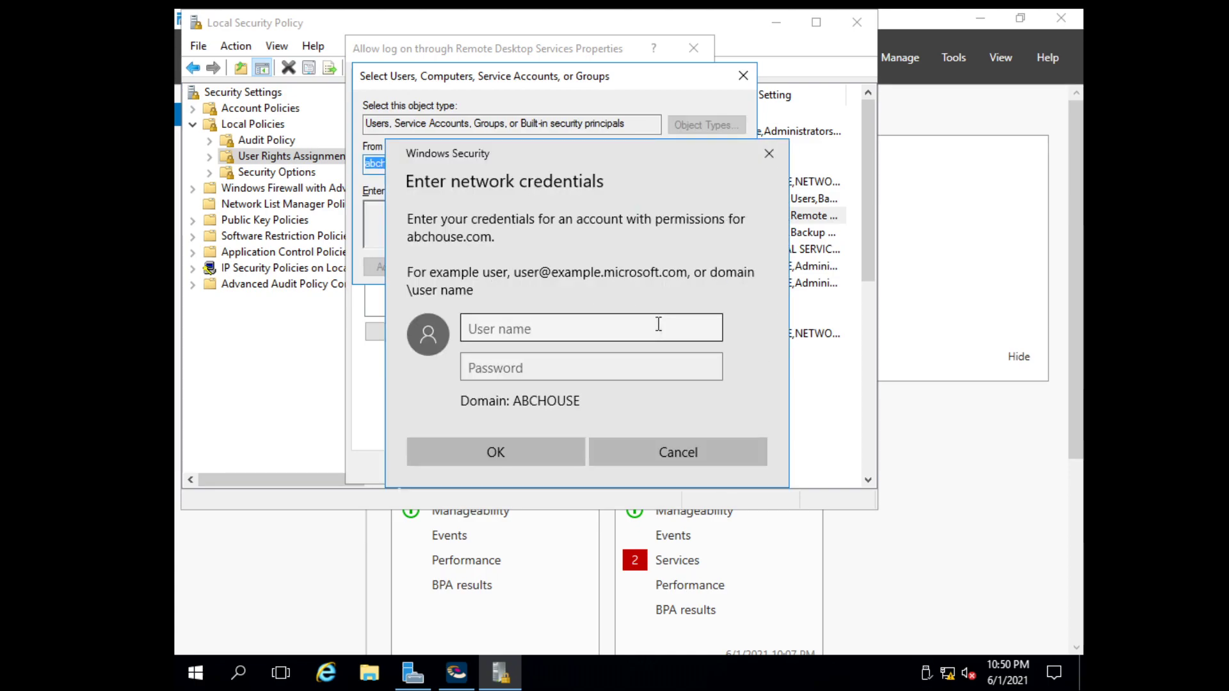
pyautogui.write('administrator')
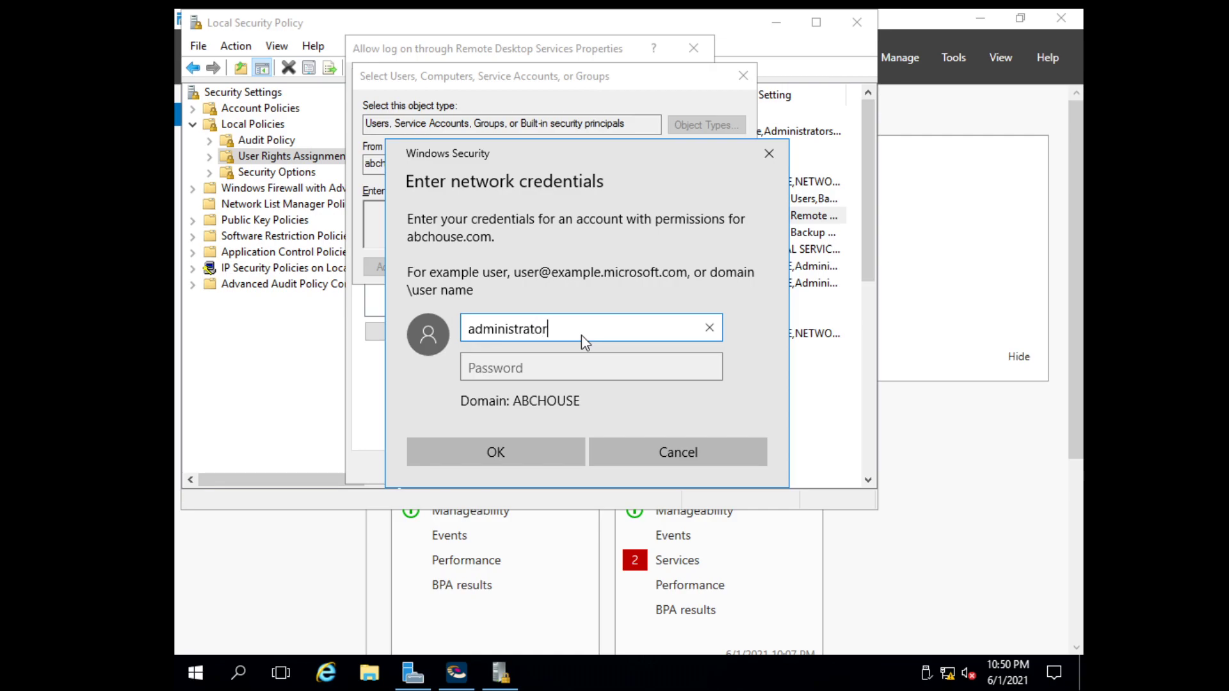
pyautogui.press('Tab')
pyautogui.write('•••••••••')
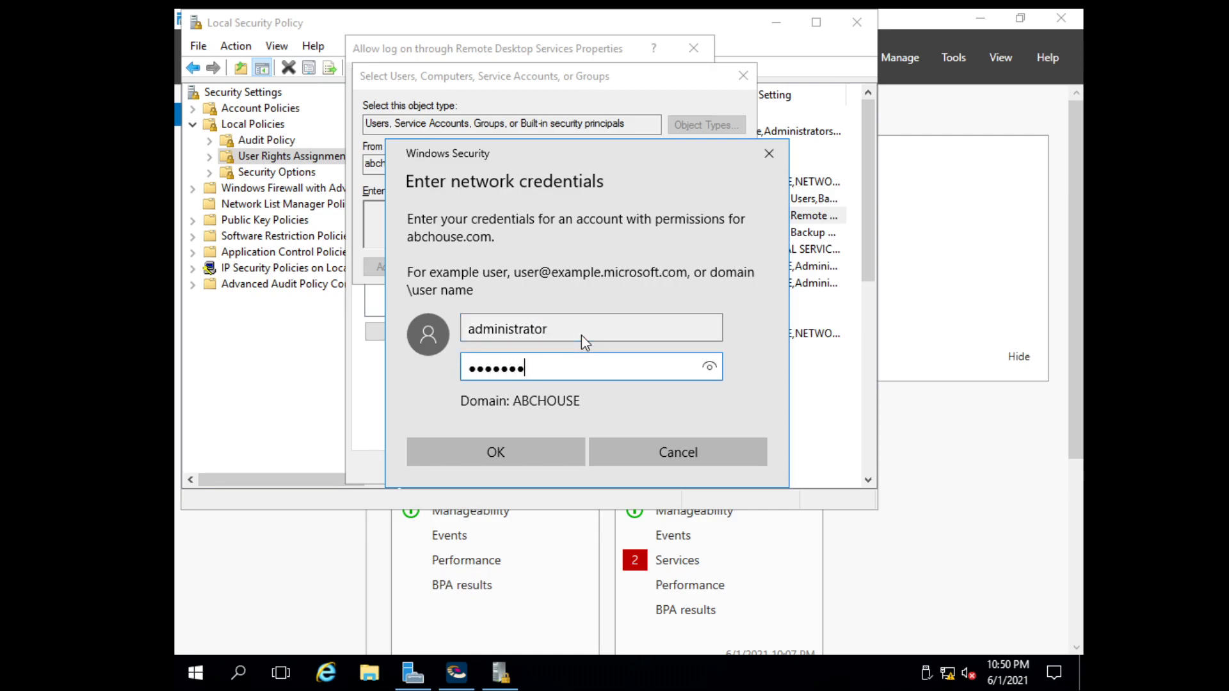
pyautogui.press('Return')
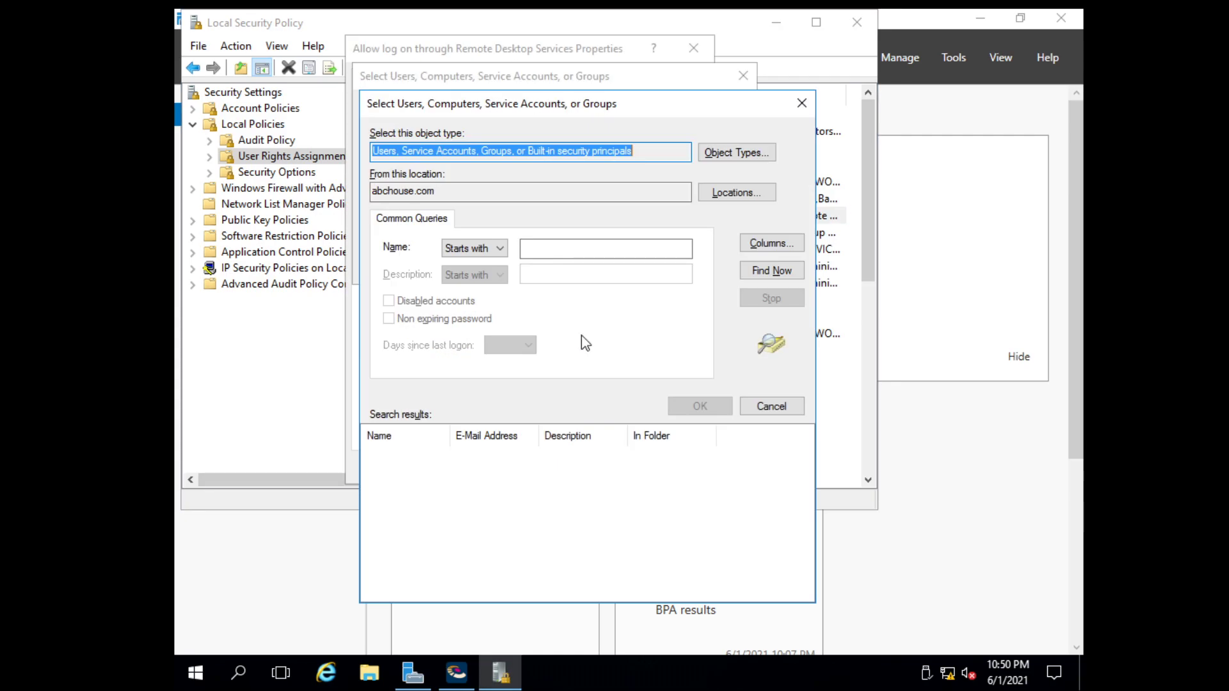
# List all domain accounts and choose the Domain Users group.
pyautogui.click(775, 271)
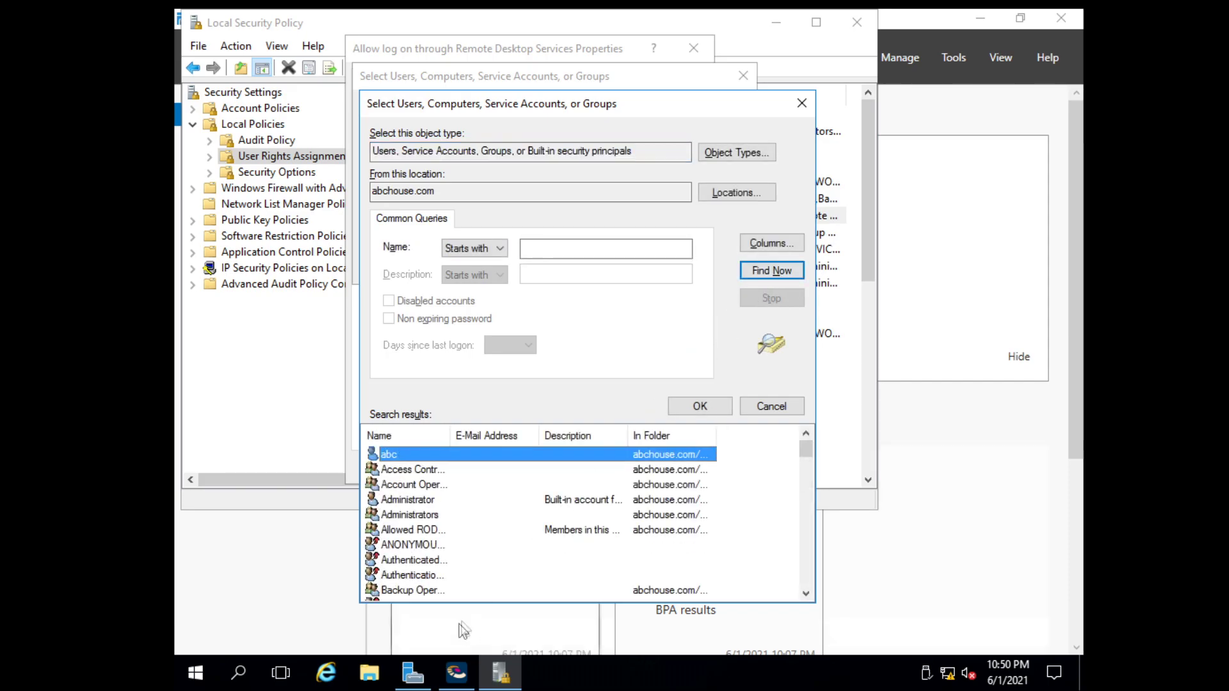
pyautogui.scroll(-4, 486, 578)
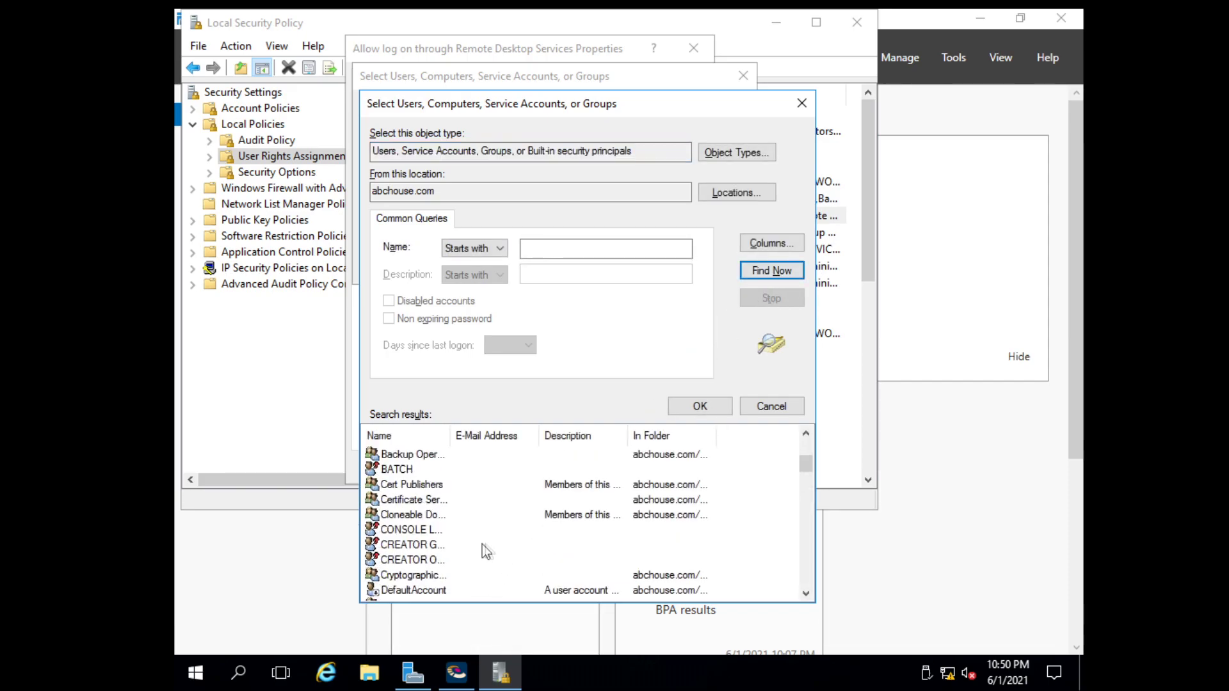
pyautogui.scroll(-4, 467, 549)
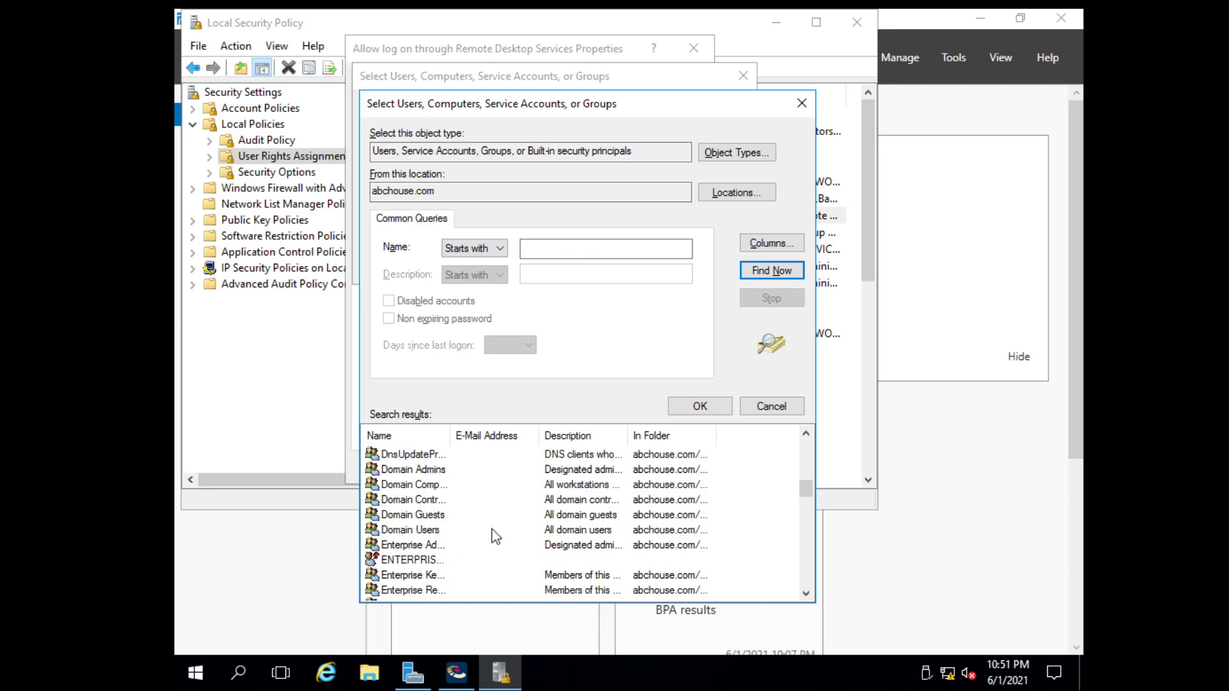
pyautogui.click(423, 533)
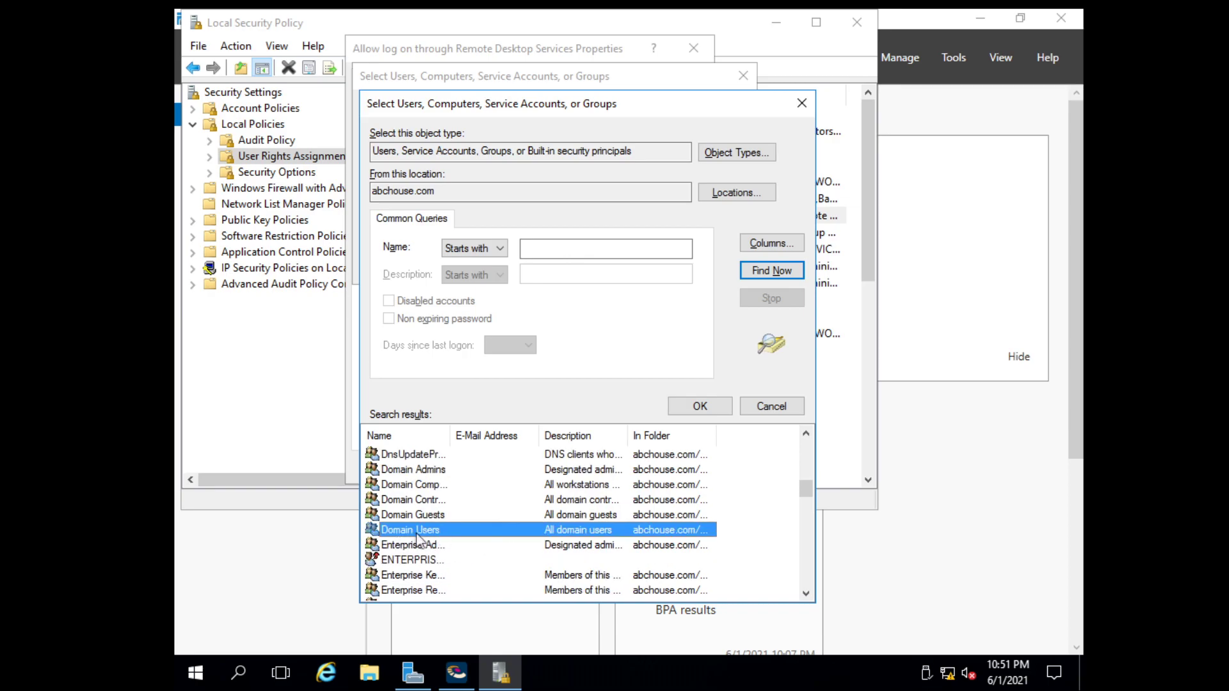
pyautogui.scroll(-9, 451, 573)
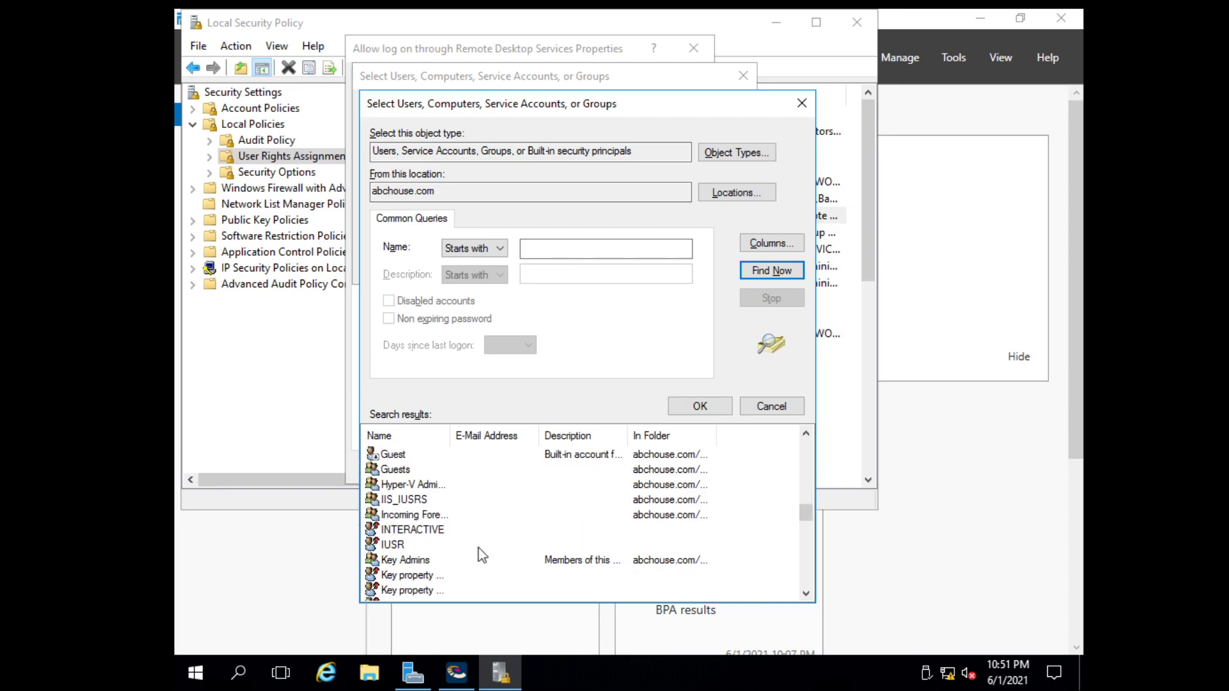
pyautogui.scroll(-6, 469, 557)
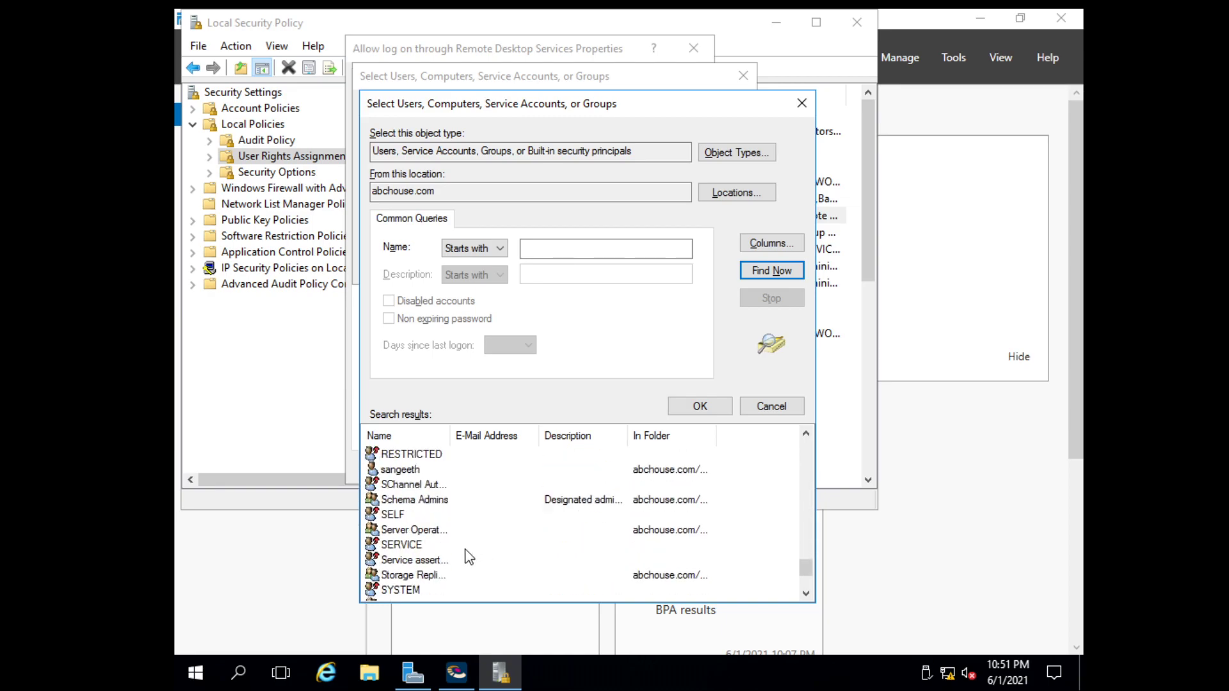
pyautogui.scroll(5, 442, 573)
pyautogui.scroll(7, 493, 535)
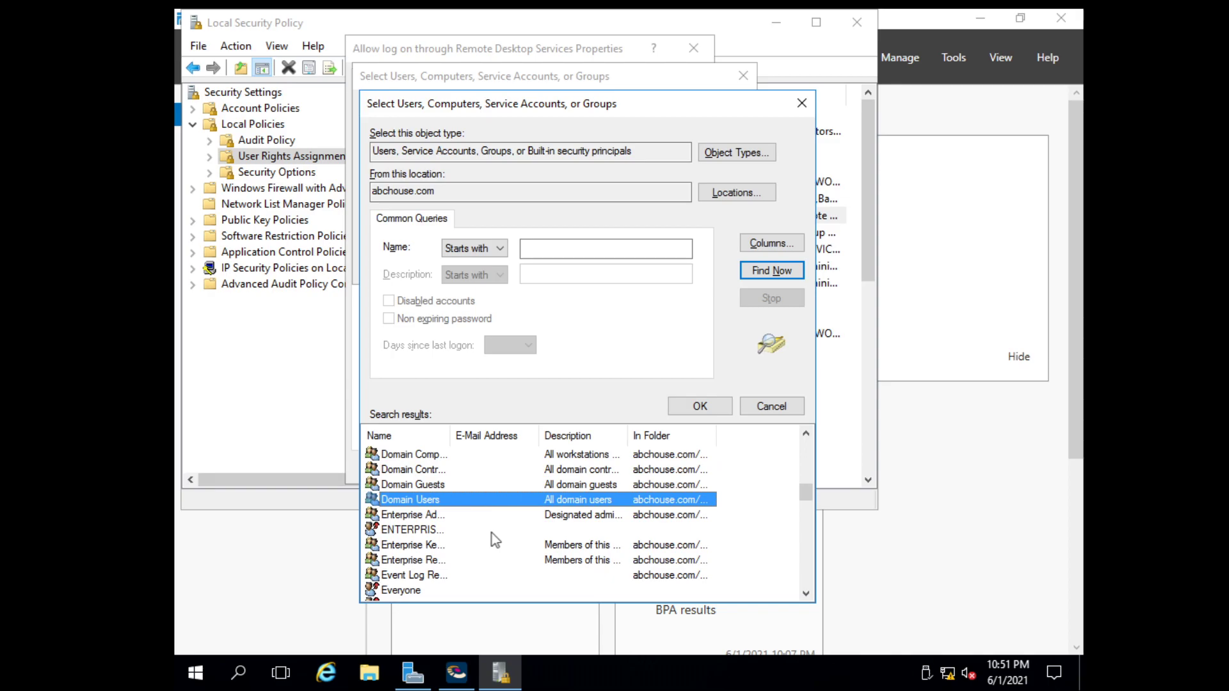
pyautogui.click(682, 410)
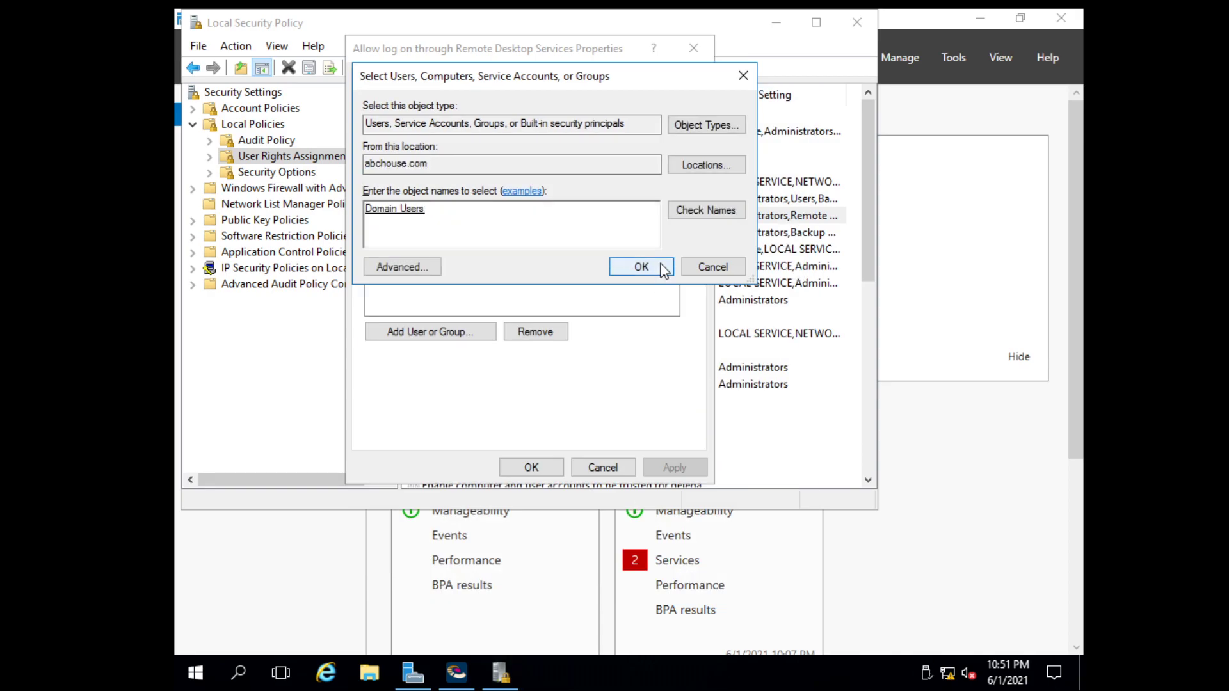
# Add Domain Users to the right, apply, verify it, and close Local Security Policy.
pyautogui.click(661, 268)
pyautogui.click(531, 468)
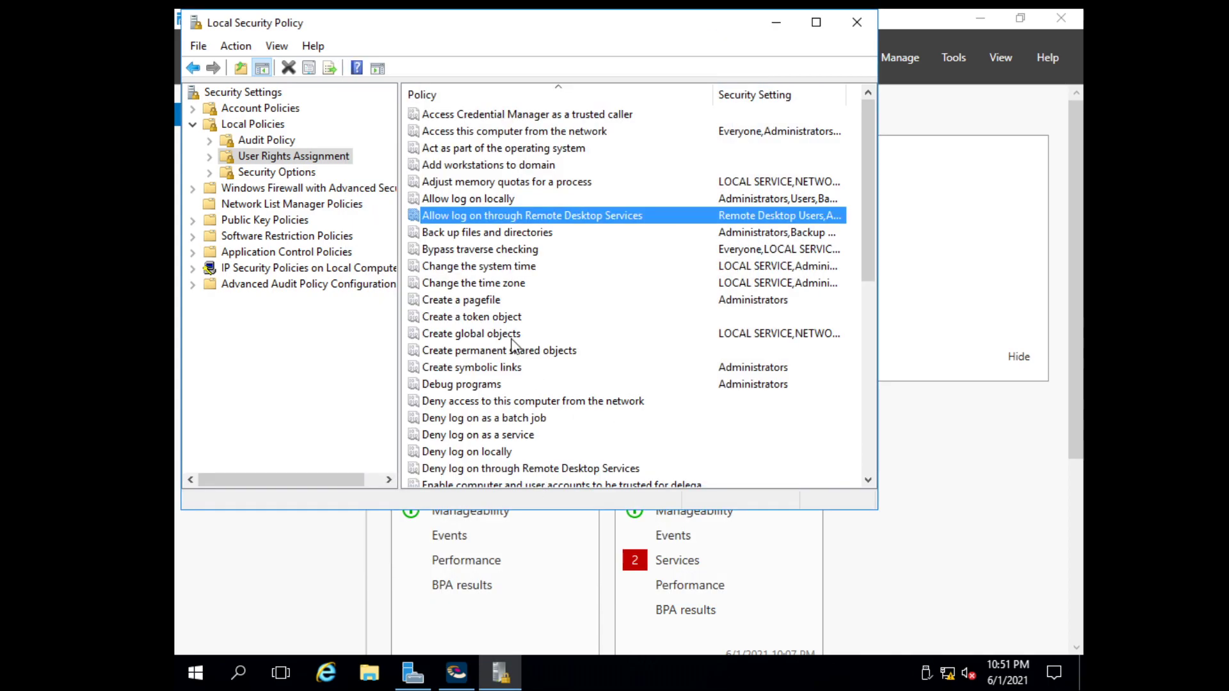
pyautogui.doubleClick(590, 216)
pyautogui.click(693, 48)
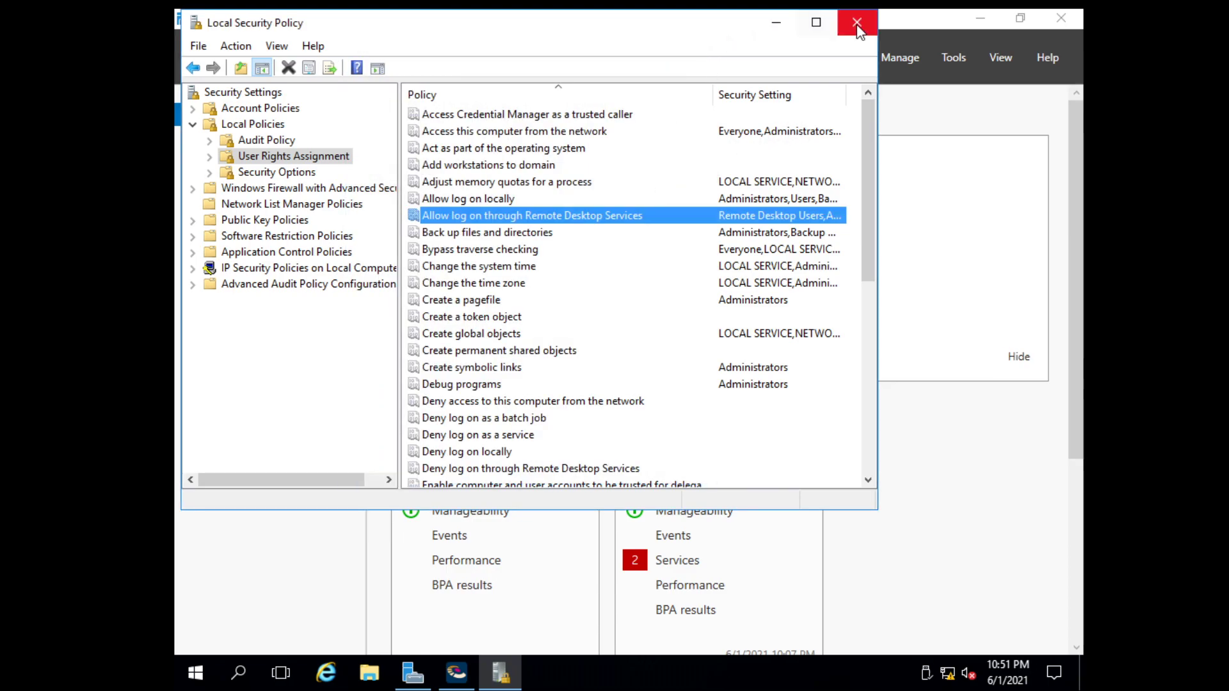
pyautogui.click(857, 22)
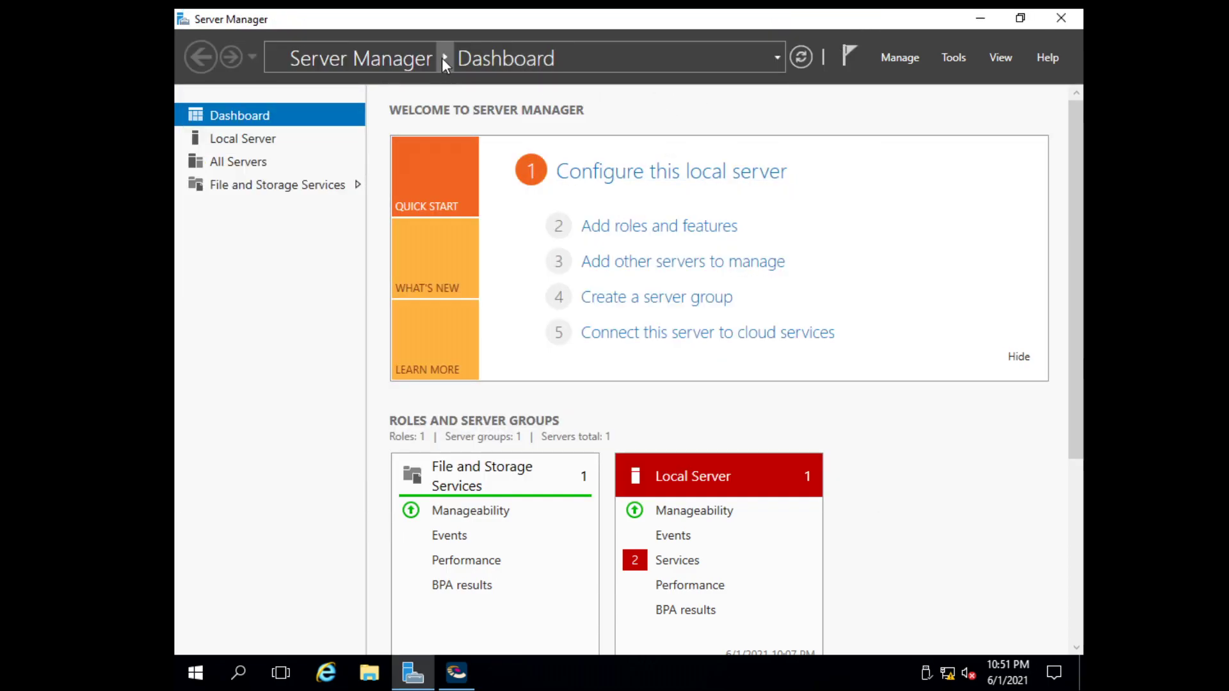
# Restore Server Manager to a smaller window and refresh the desktop.
pyautogui.doubleClick(382, 24)
pyautogui.click(551, 90)
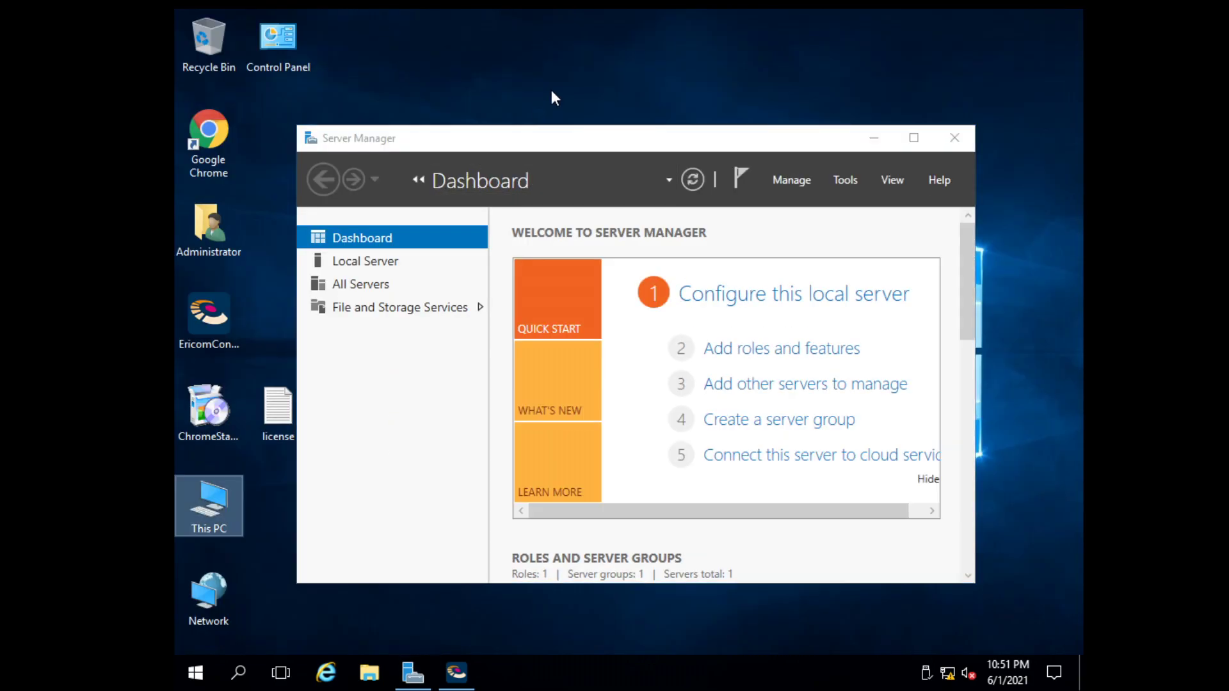
pyautogui.rightClick(550, 89)
pyautogui.rightClick(590, 94)
pyautogui.rightClick(624, 93)
pyautogui.click(659, 147)
pyautogui.rightClick(662, 91)
pyautogui.rightClick(692, 100)
pyautogui.click(730, 145)
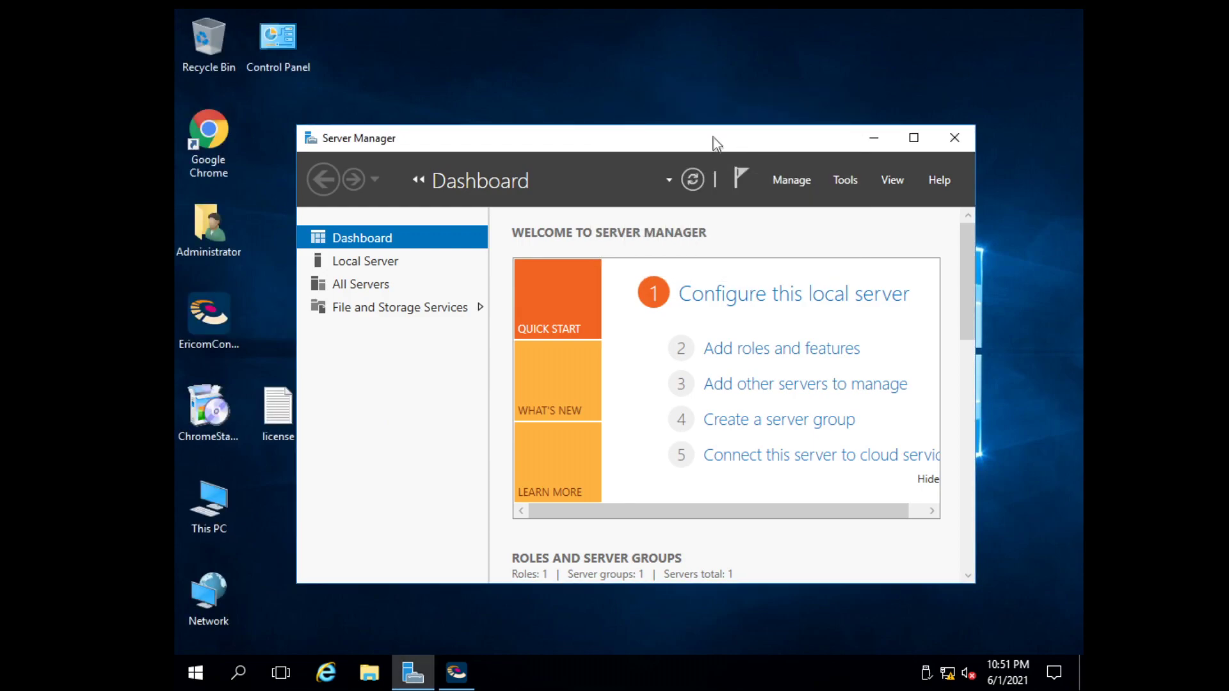
pyautogui.rightClick(490, 602)
pyautogui.click(541, 473)
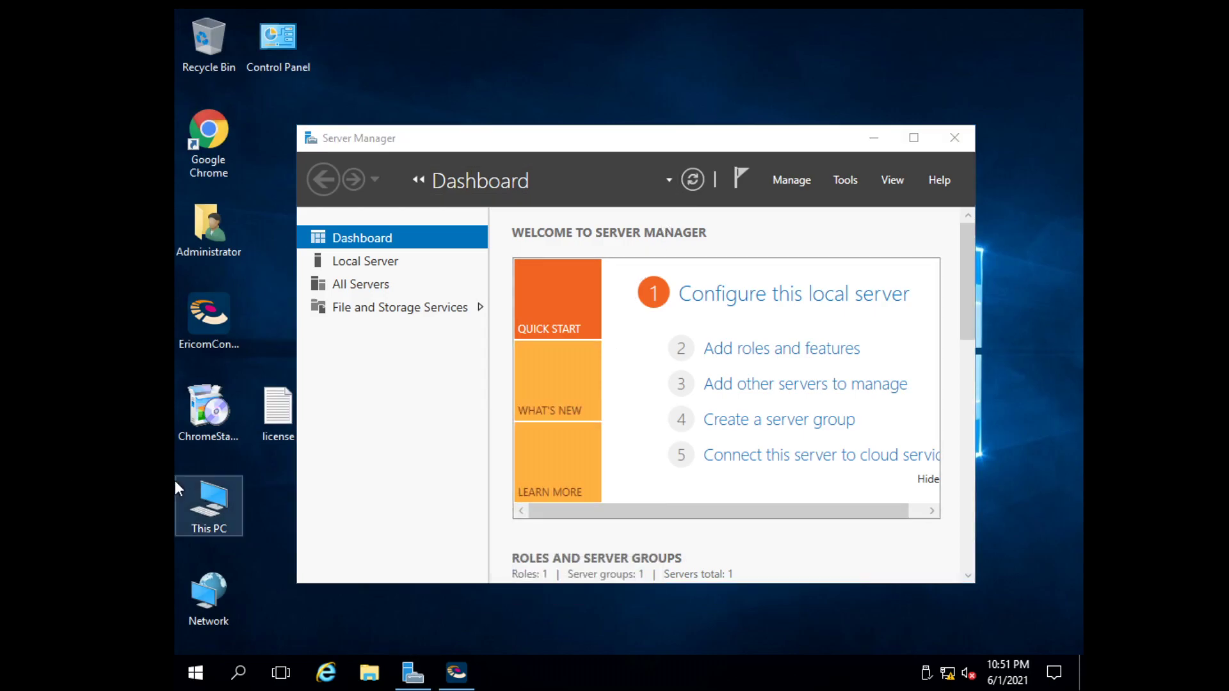
# Open an administrator Command Prompt through Win+X Run.
pyautogui.press('super+d')
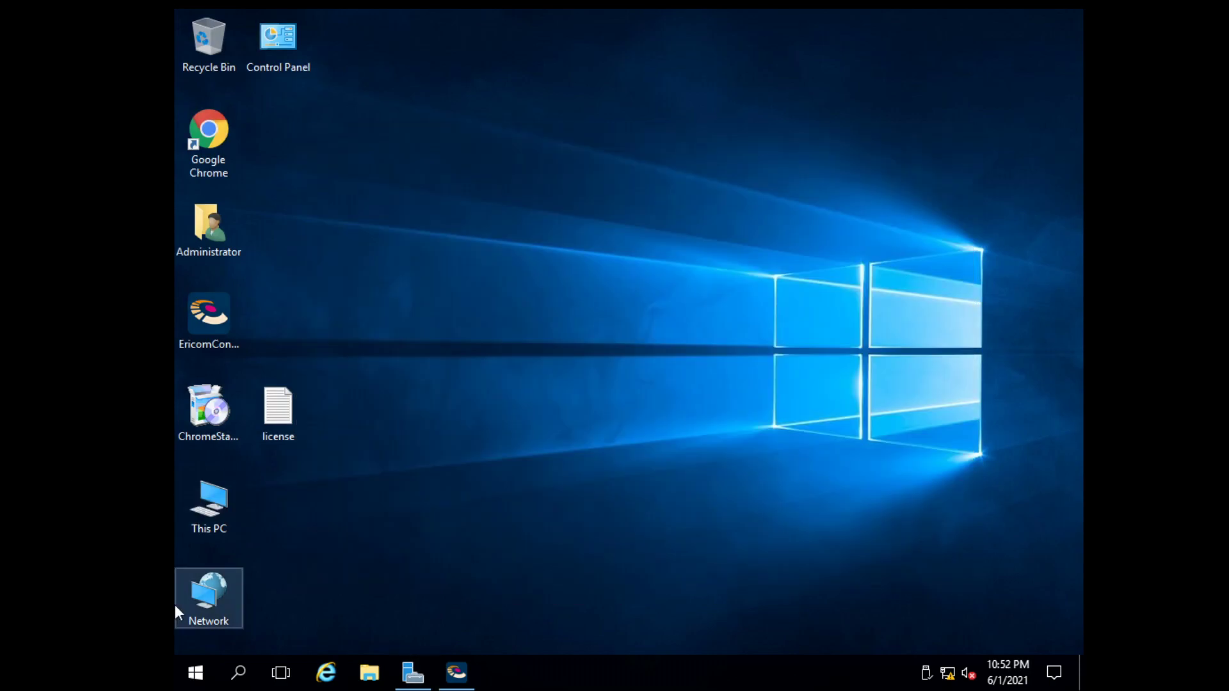
pyautogui.rightClick(200, 679)
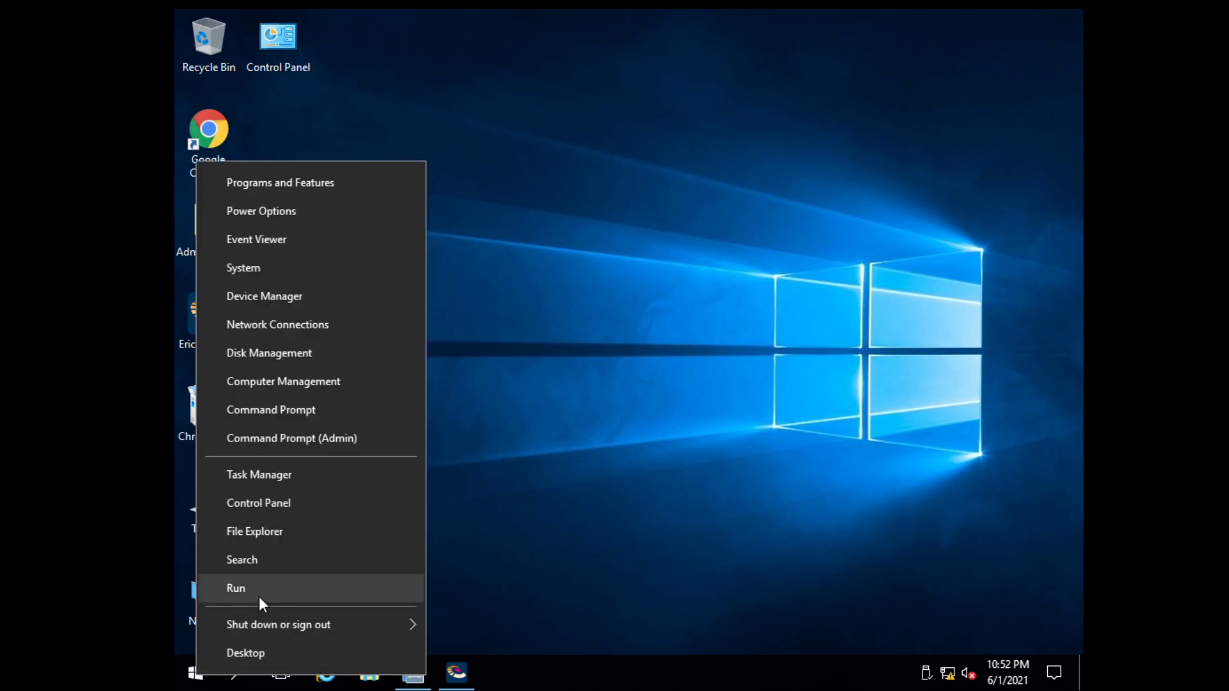
pyautogui.click(260, 594)
pyautogui.write('md')
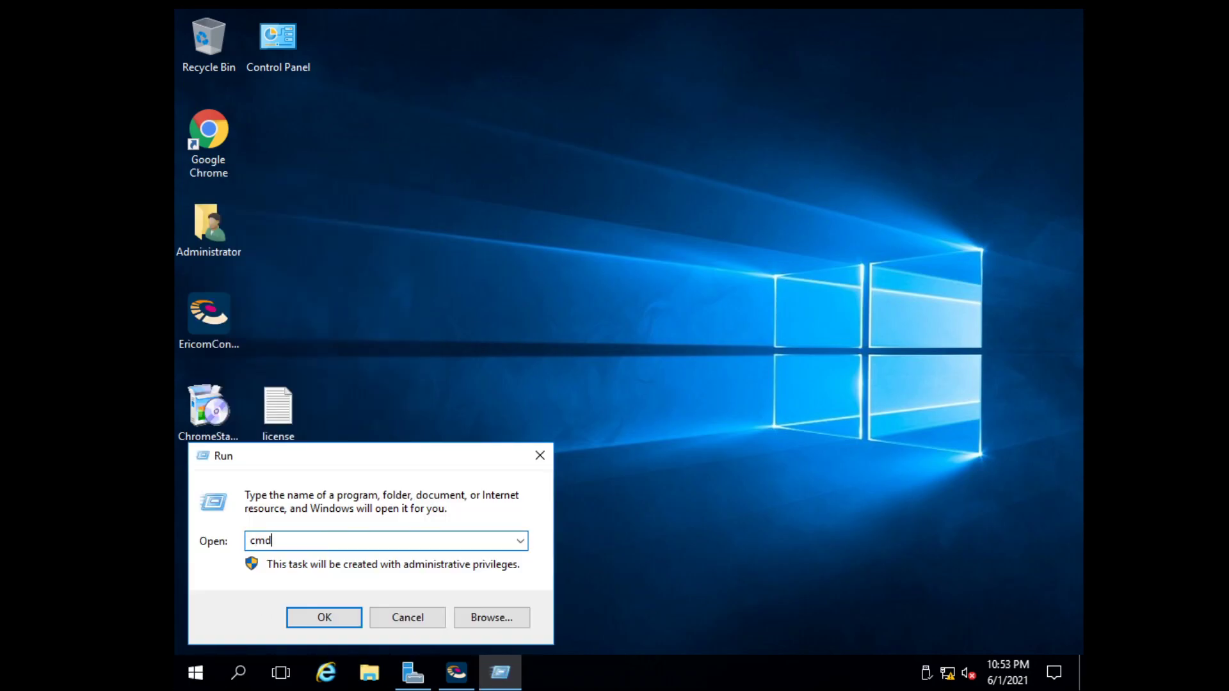
pyautogui.press('Return')
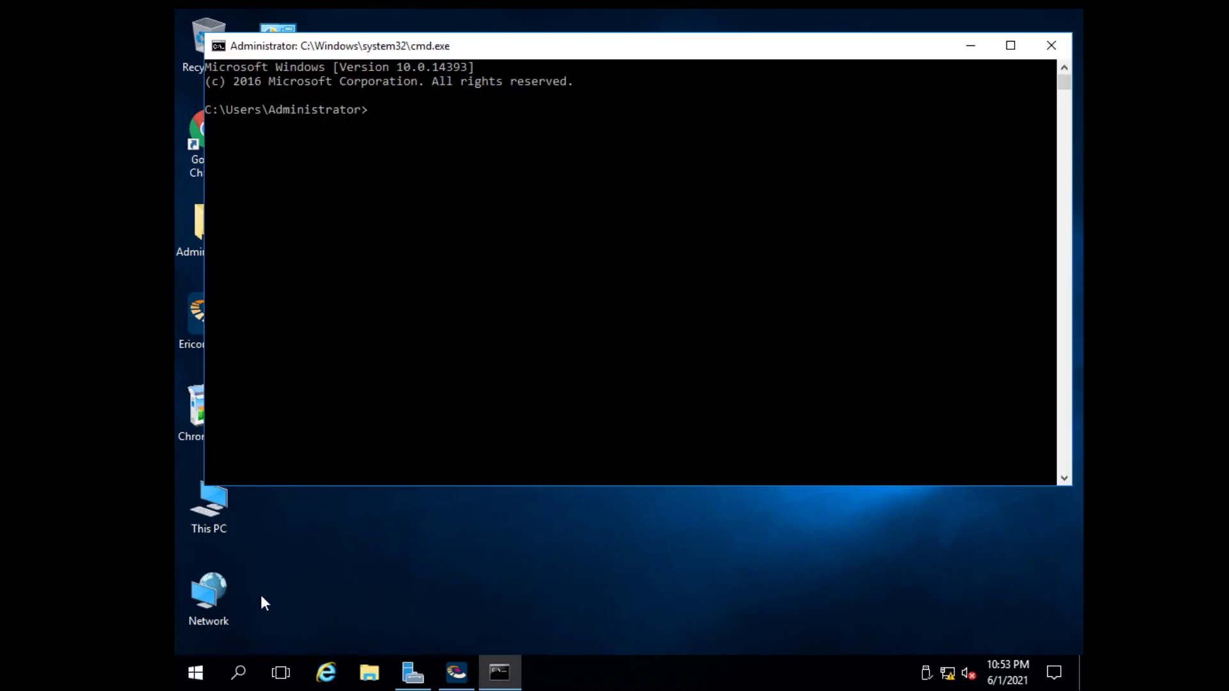
# Unregister the Windows Time service with 'w32tm /unregister'.
pyautogui.write('w32tm /unregister')
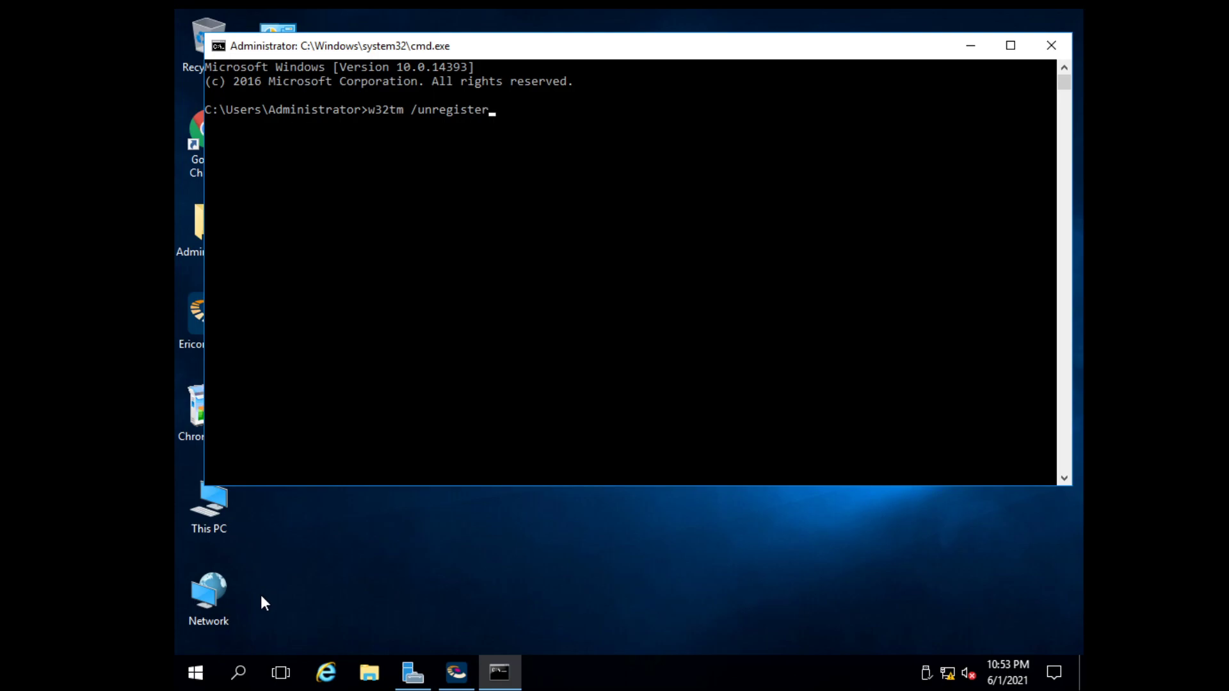
pyautogui.press('Return')
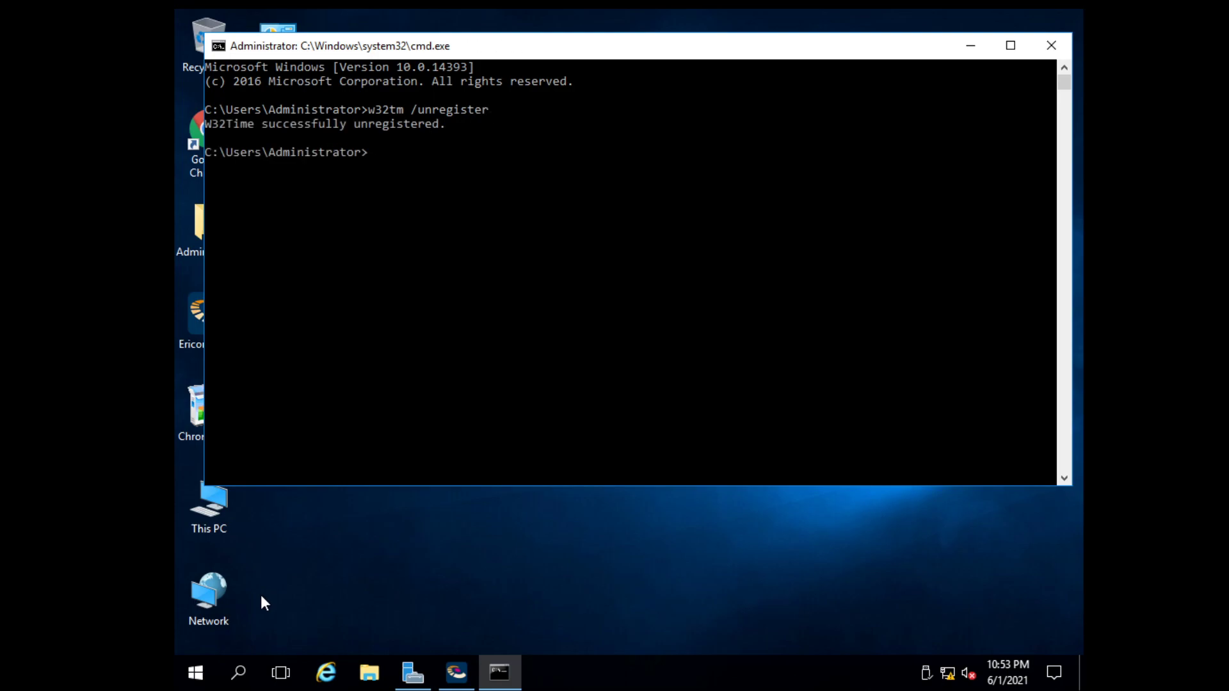
pyautogui.moveTo(485, 46); pyautogui.dragTo(534, 97)
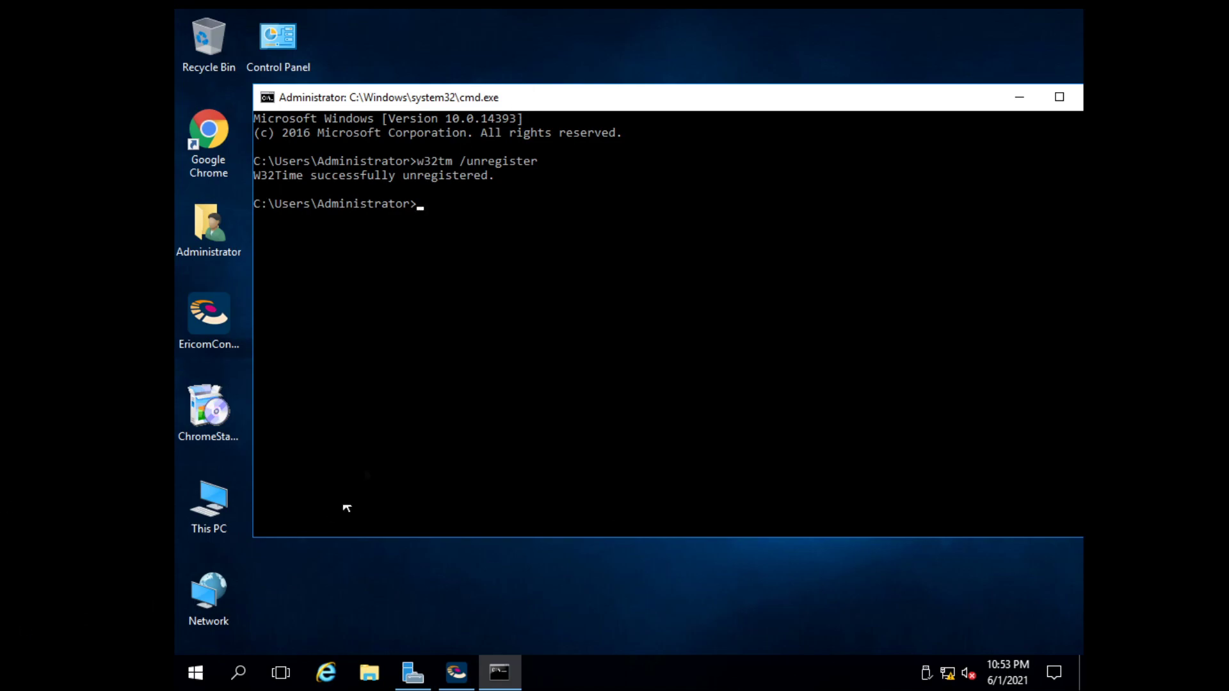
# Set the system date to 6/1/2025 with the date command.
pyautogui.write('date 6/1/2025')
pyautogui.press('Return')
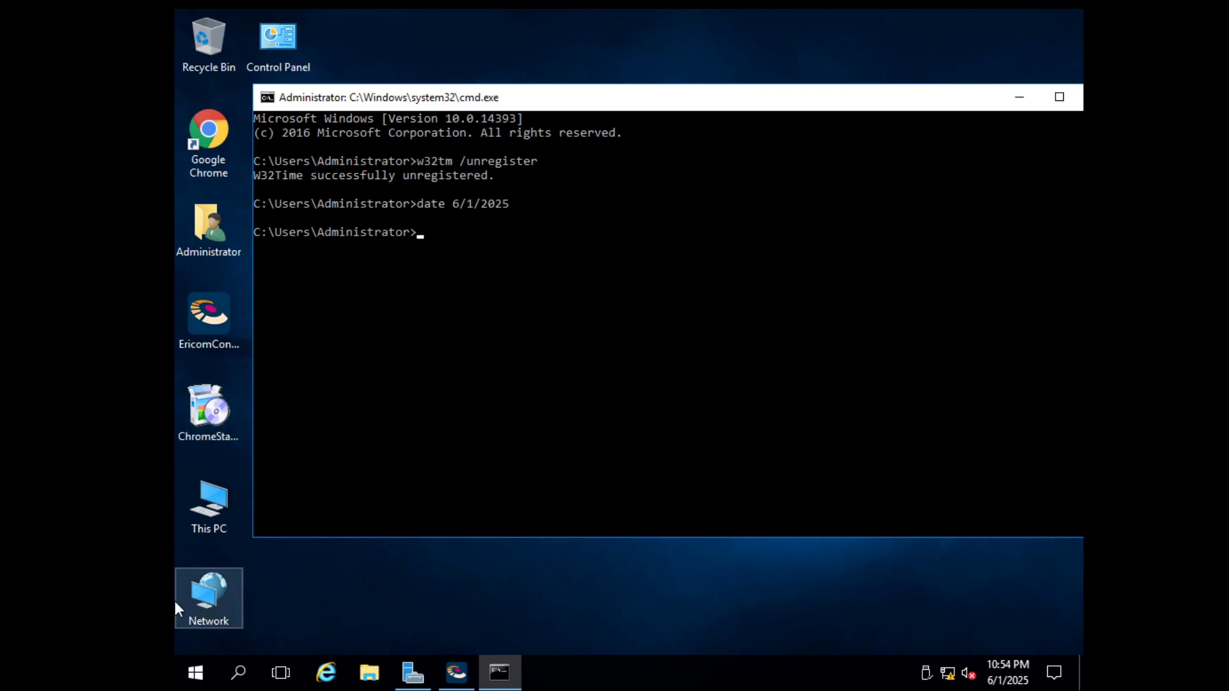
pyautogui.click(457, 672)
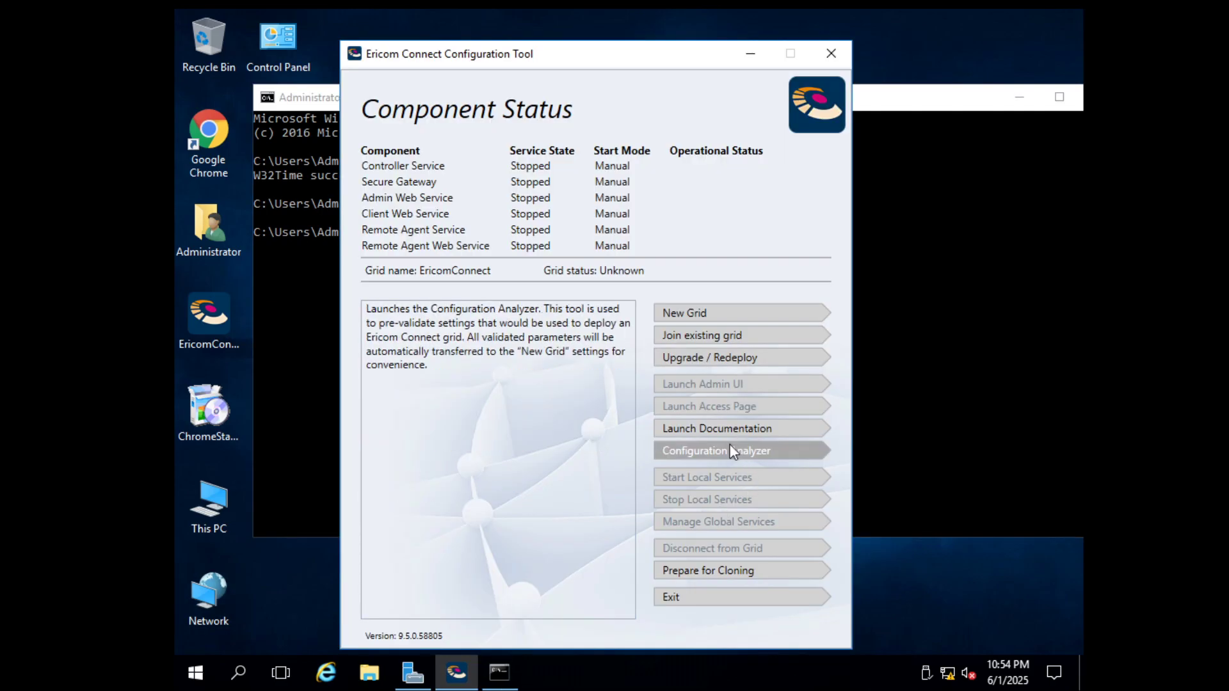
# Open the Configuration Analyzer maximized, expand the AD fields, and start replacing TEST2\Administrator with abchouse.com\abc.
pyautogui.click(726, 452)
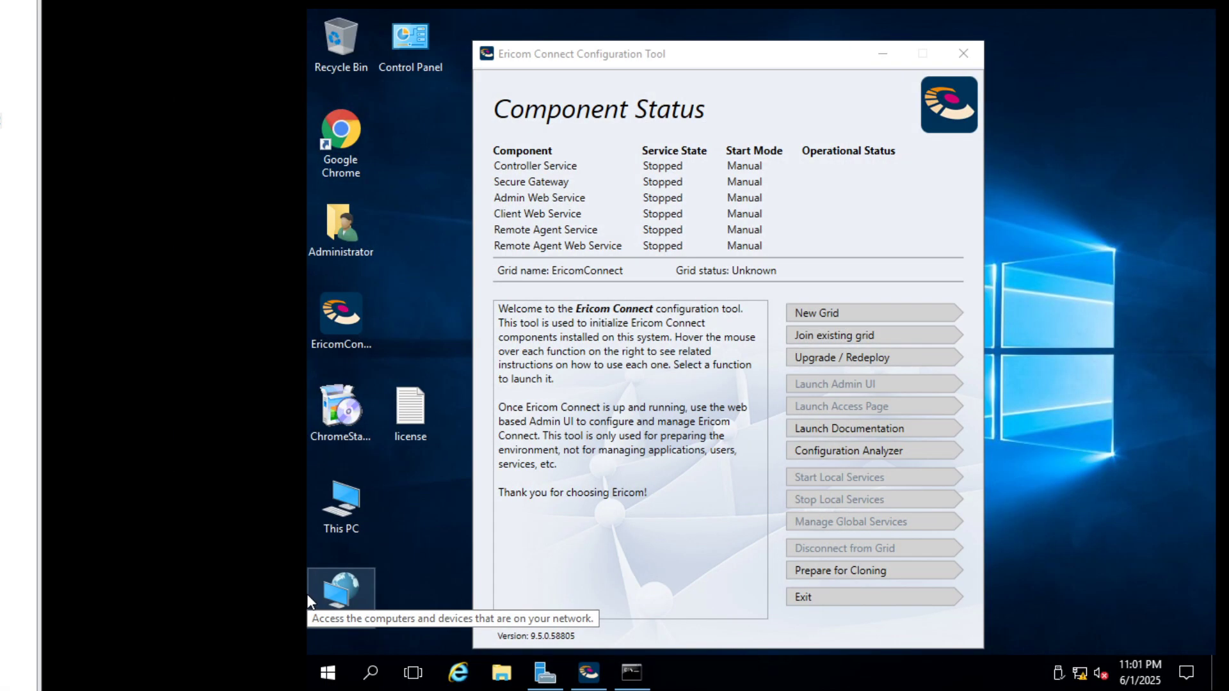
pyautogui.click(862, 450)
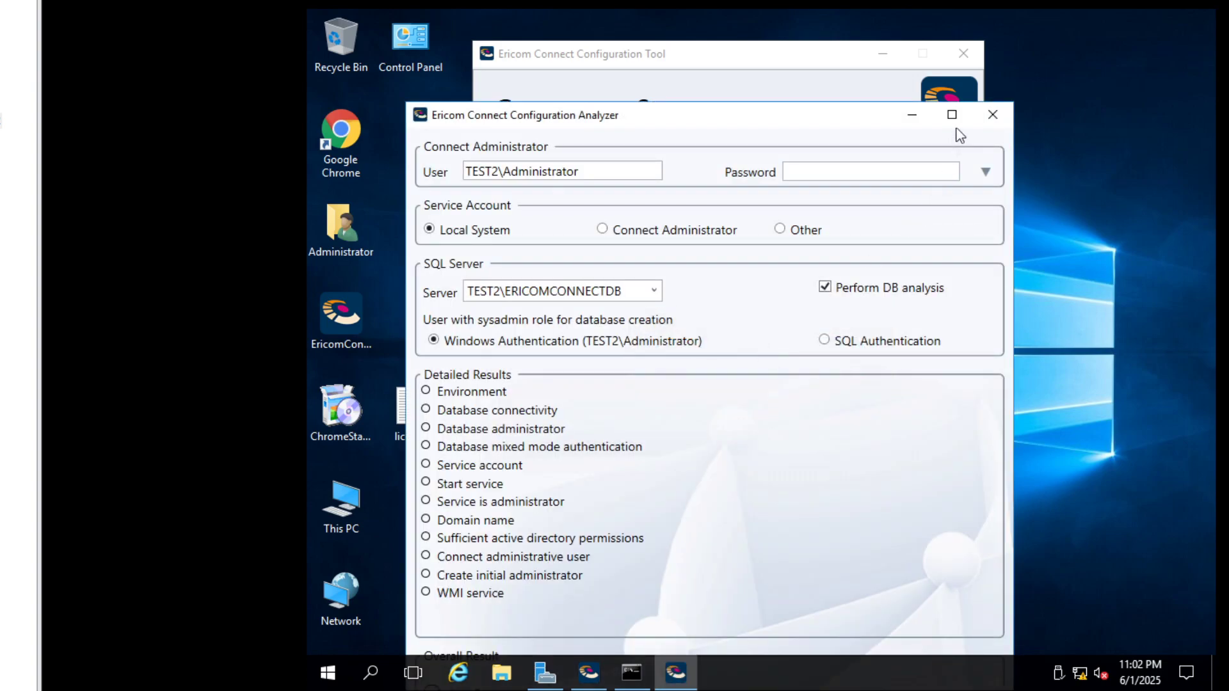
pyautogui.click(952, 115)
pyautogui.click(1188, 72)
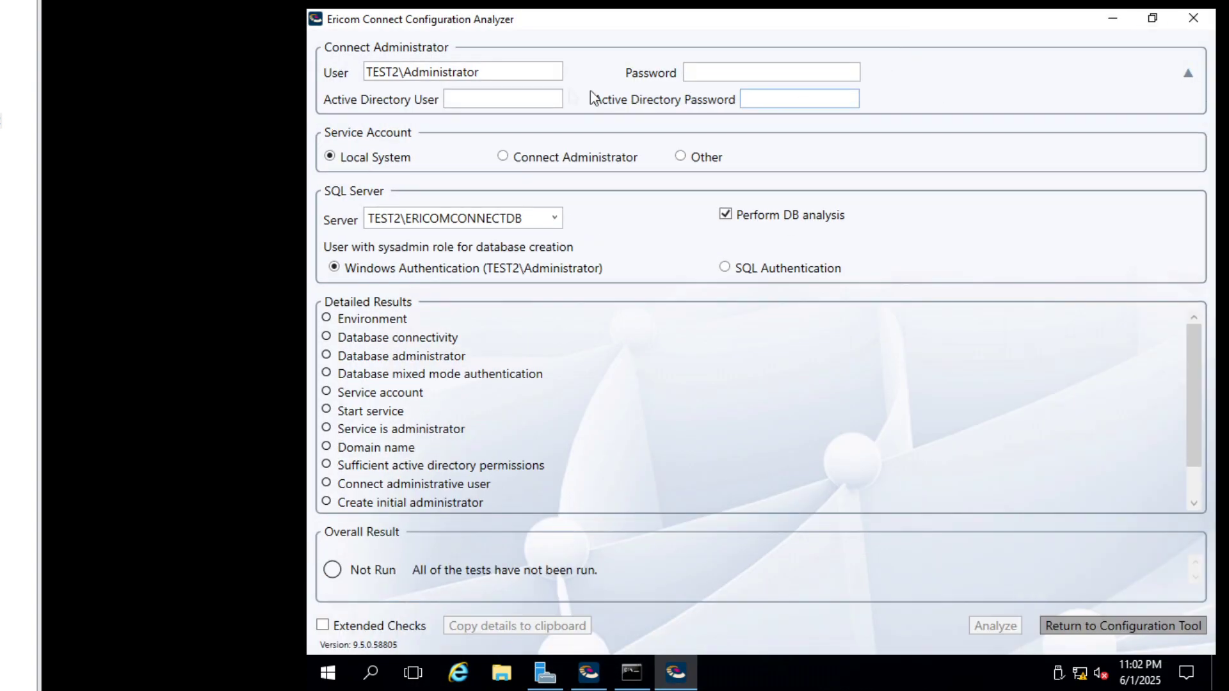
pyautogui.moveTo(502, 74); pyautogui.dragTo(353, 82)
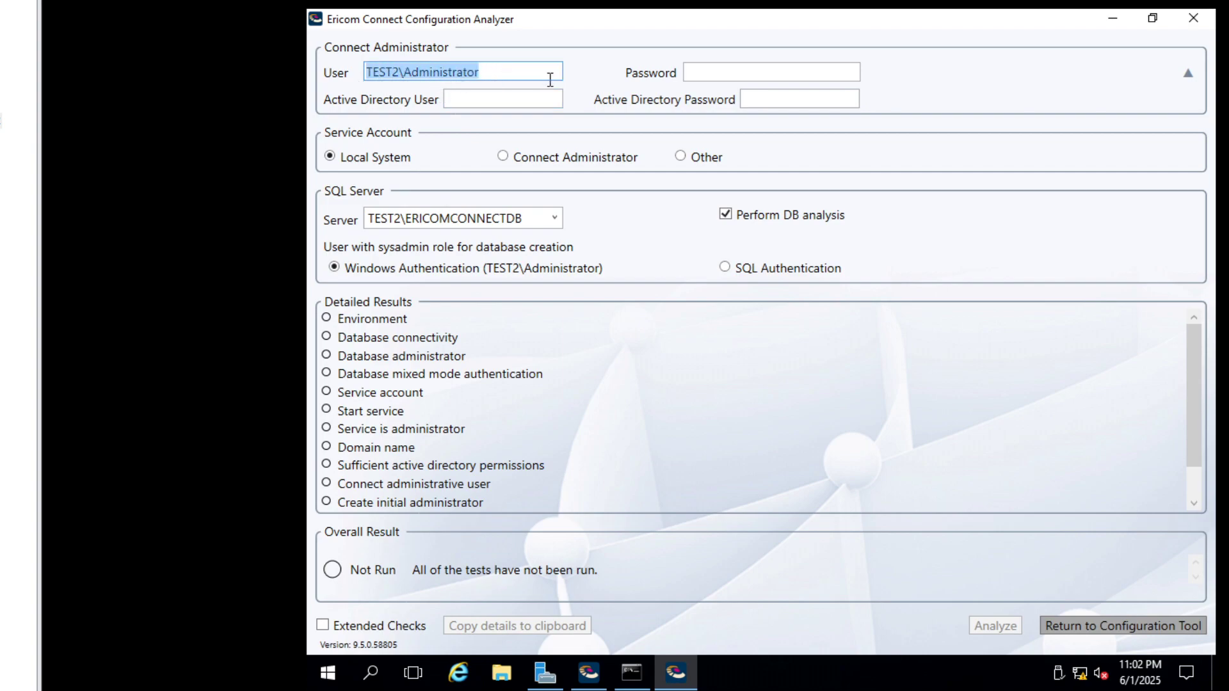
pyautogui.write('abchouse.com\\abc')
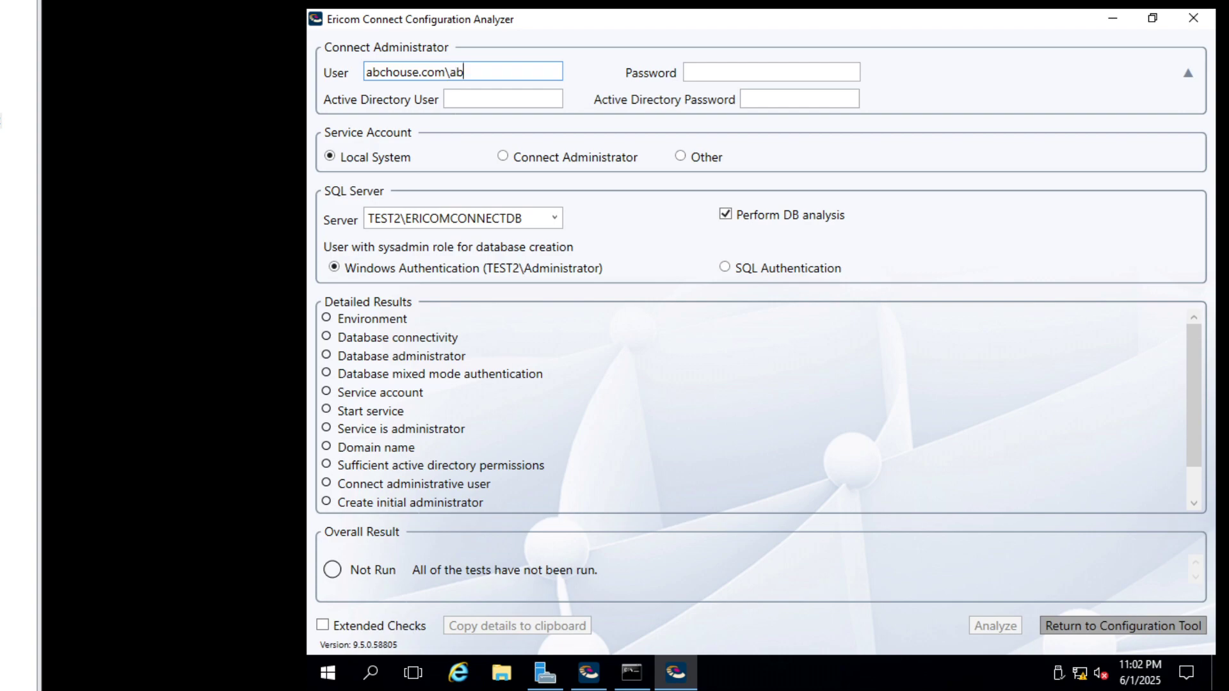
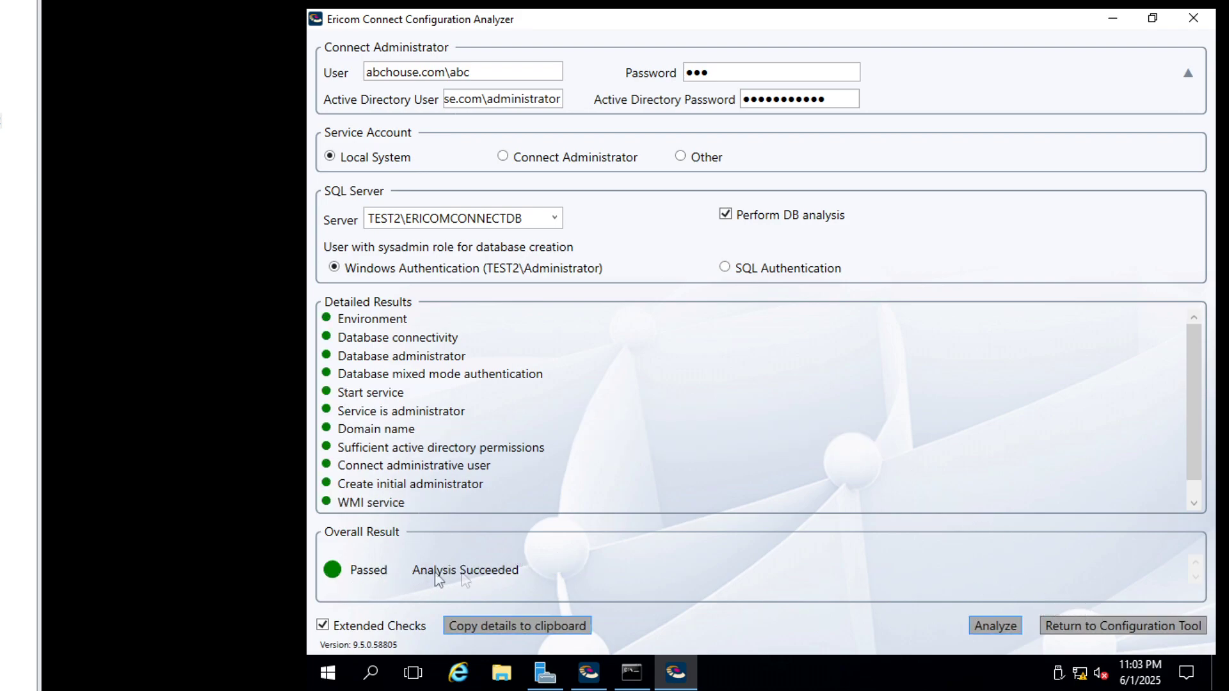
# Create a new grid with the Active Directory password entered, then initialize the database and services.
pyautogui.click(1066, 628)
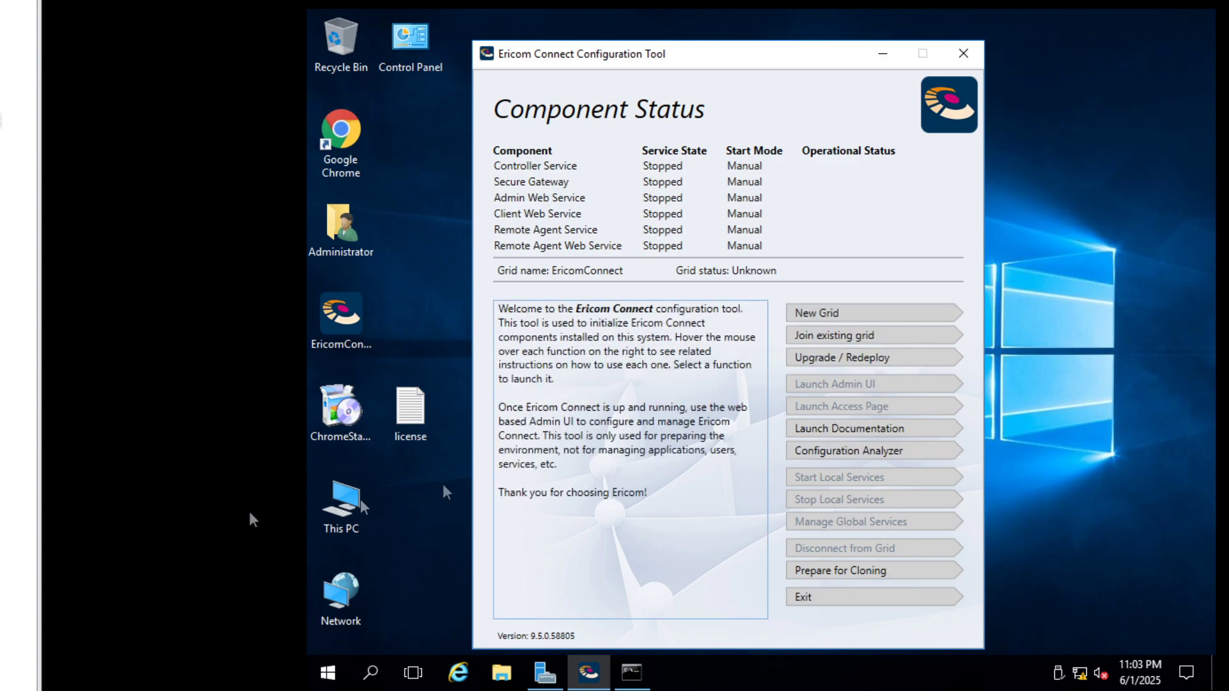
pyautogui.click(828, 313)
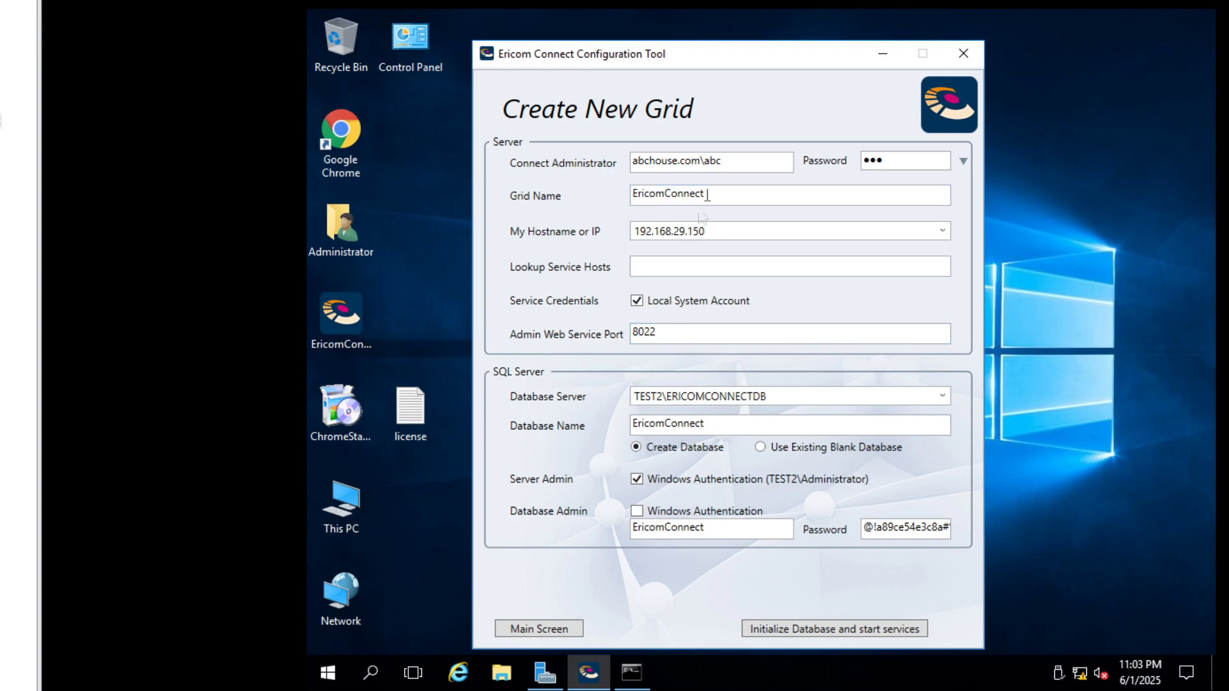
pyautogui.click(963, 161)
pyautogui.click(905, 187)
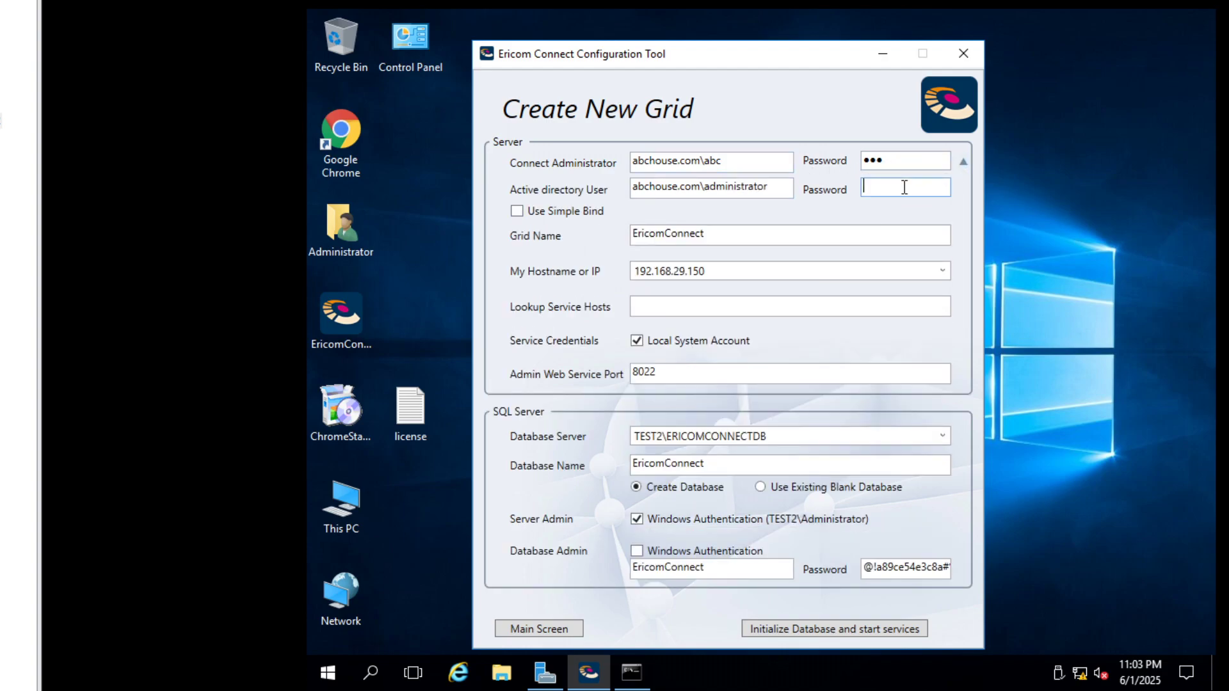
pyautogui.write('a')
pyautogui.click(778, 631)
# Confirm initialization, wait for '*** Completed ***', then return to the Main Screen component status.
pyautogui.click(553, 422)
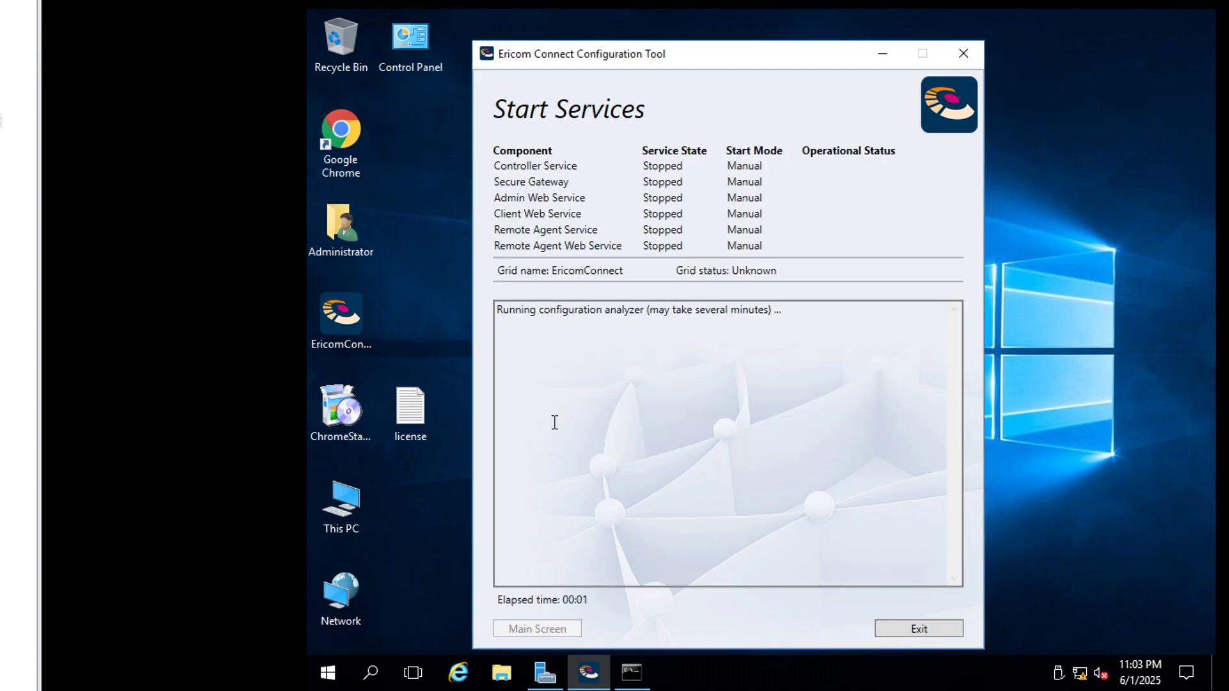
pyautogui.moveTo(587, 311); pyautogui.dragTo(791, 309)
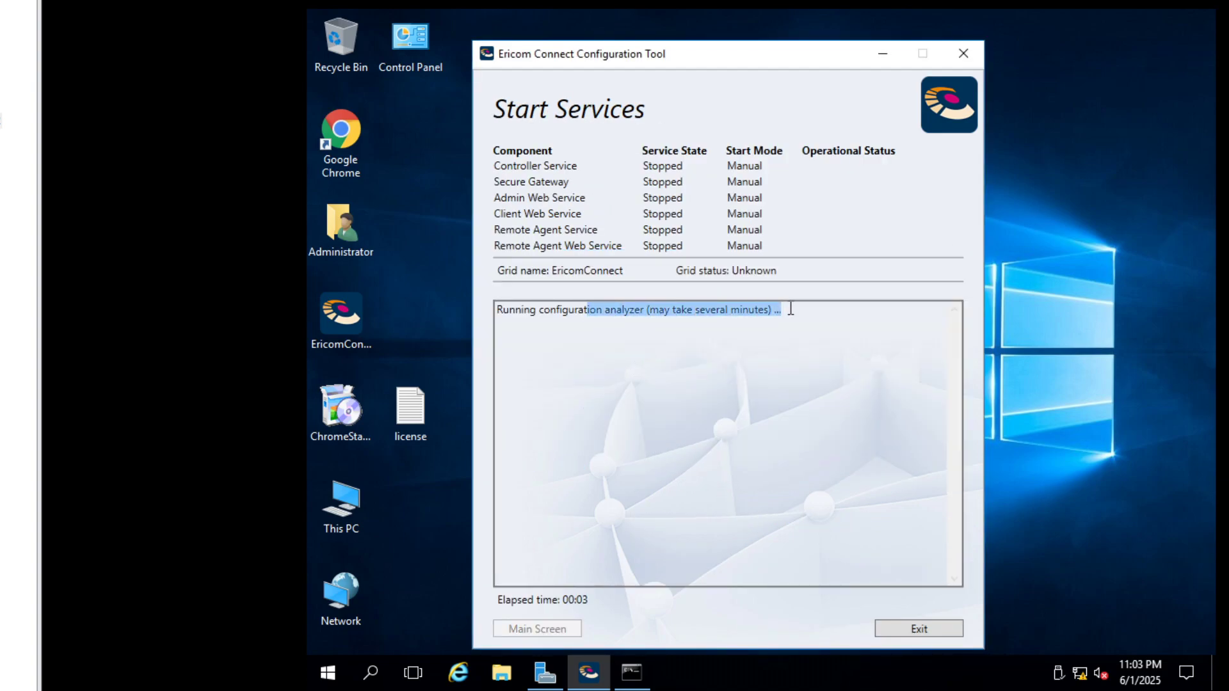
pyautogui.click(793, 312)
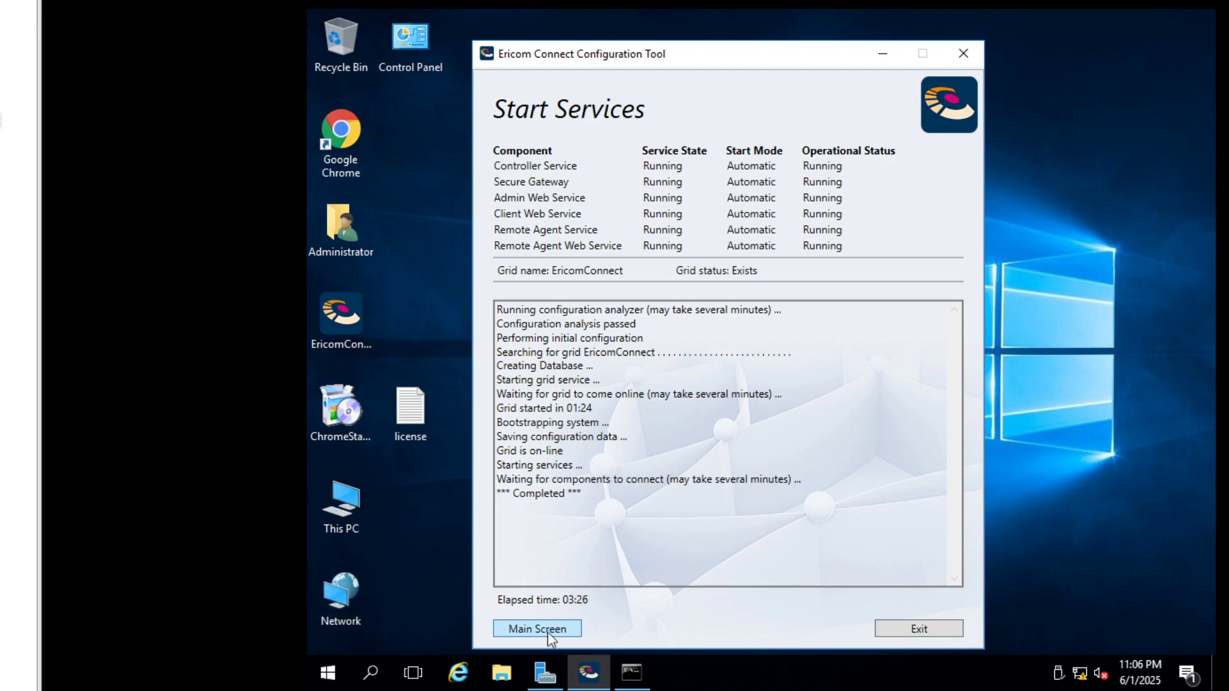
pyautogui.click(528, 627)
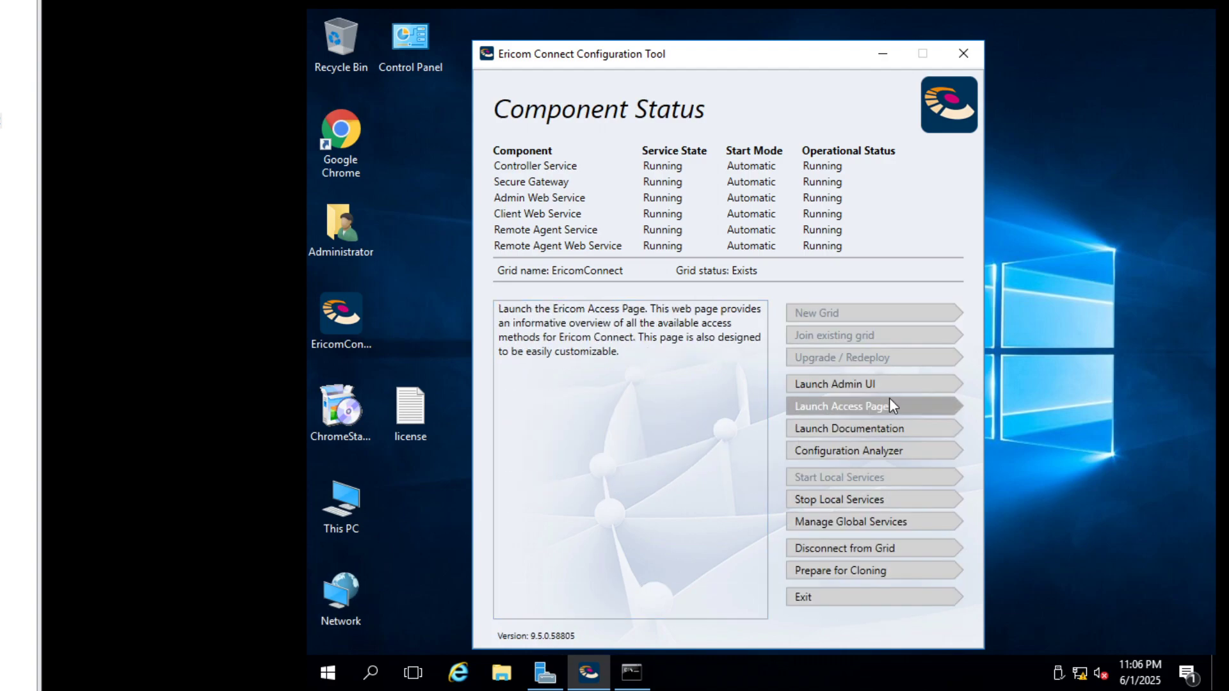
# Open the Admin UI in Google Chrome and sign in with the administrator username and password.
pyautogui.click(855, 382)
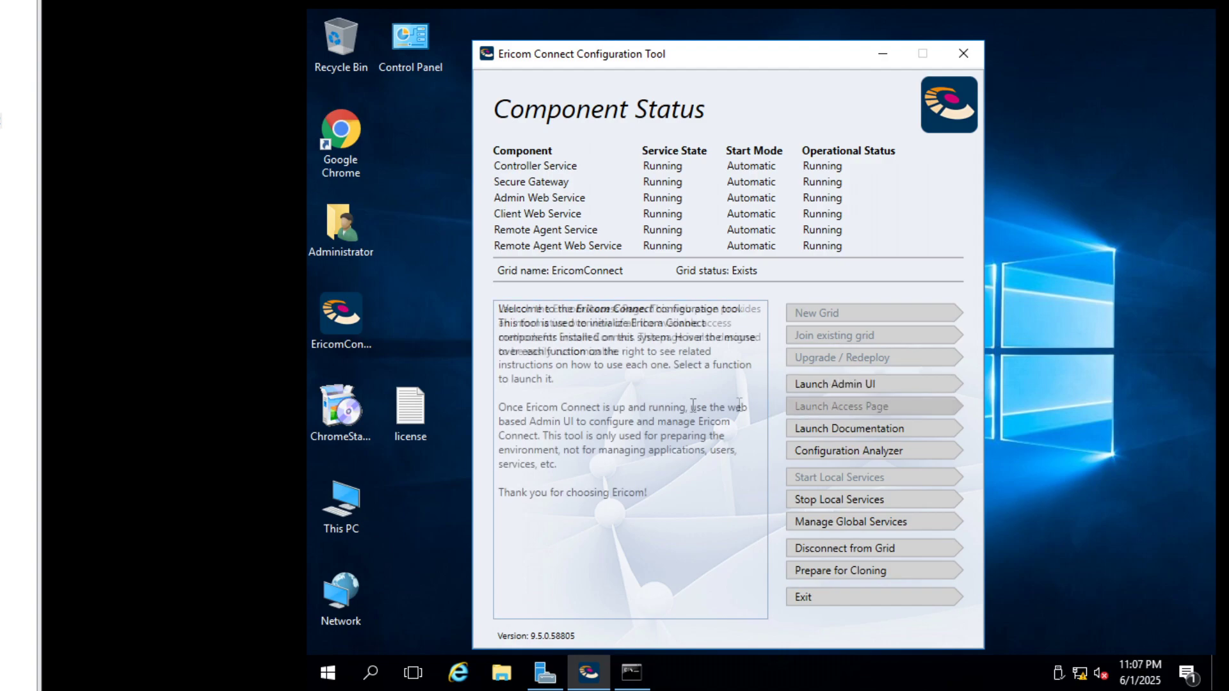
pyautogui.click(670, 257)
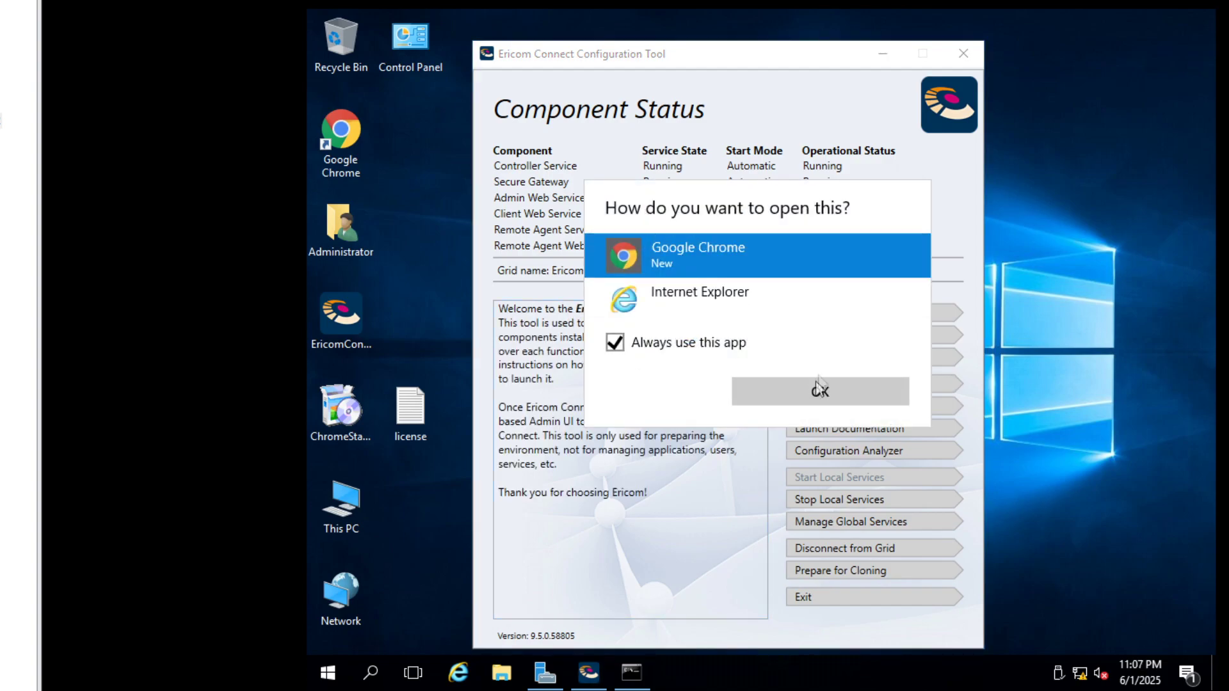
pyautogui.click(819, 392)
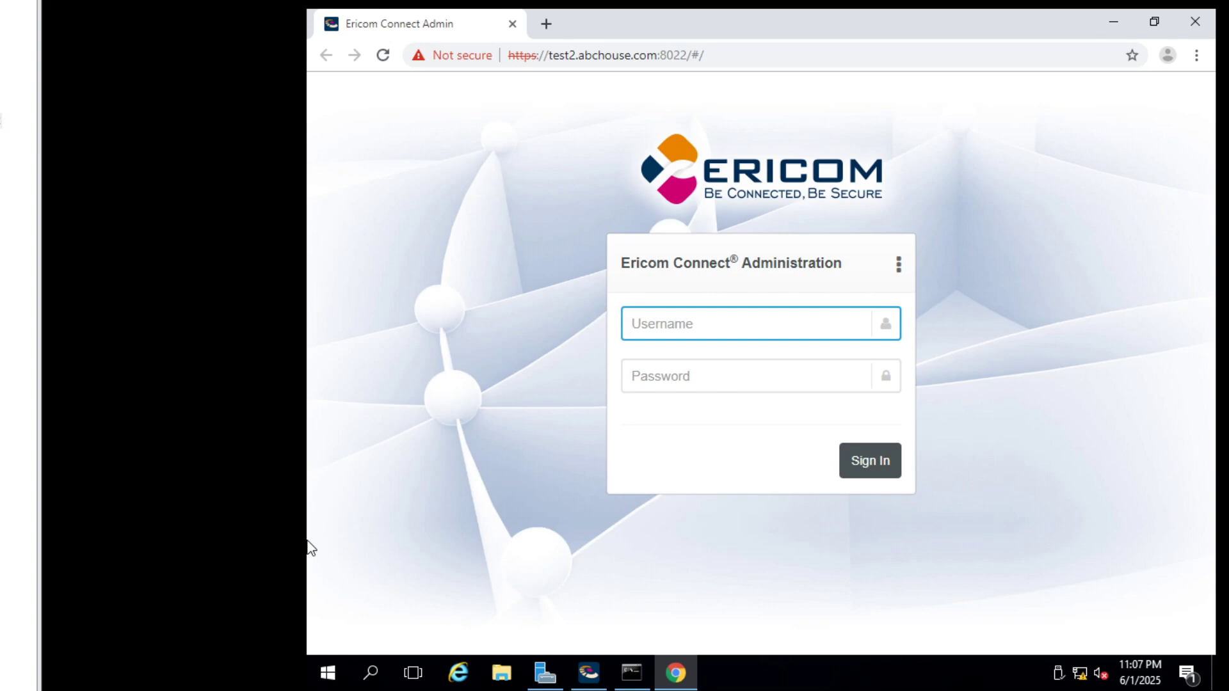
pyautogui.press('Tab')
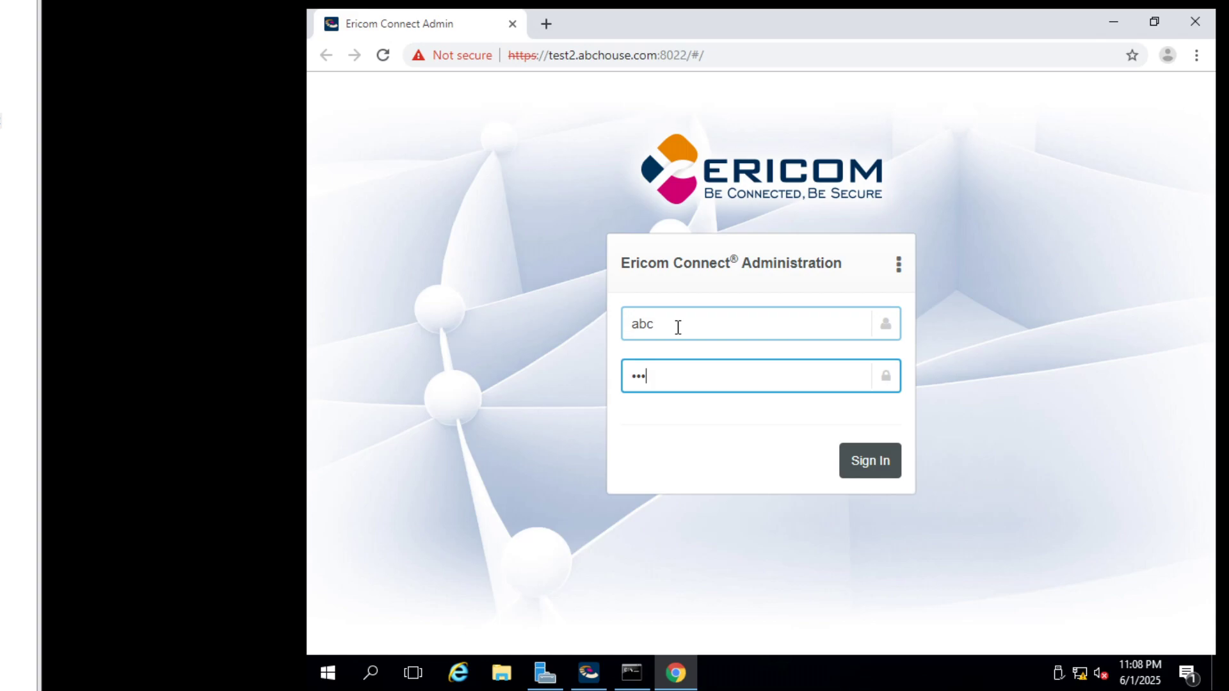
pyautogui.press('Return')
# Check the Jul 31, 2025 license expiration on the Dashboard and in the Licensing details.
pyautogui.scroll(-3, 680, 335)
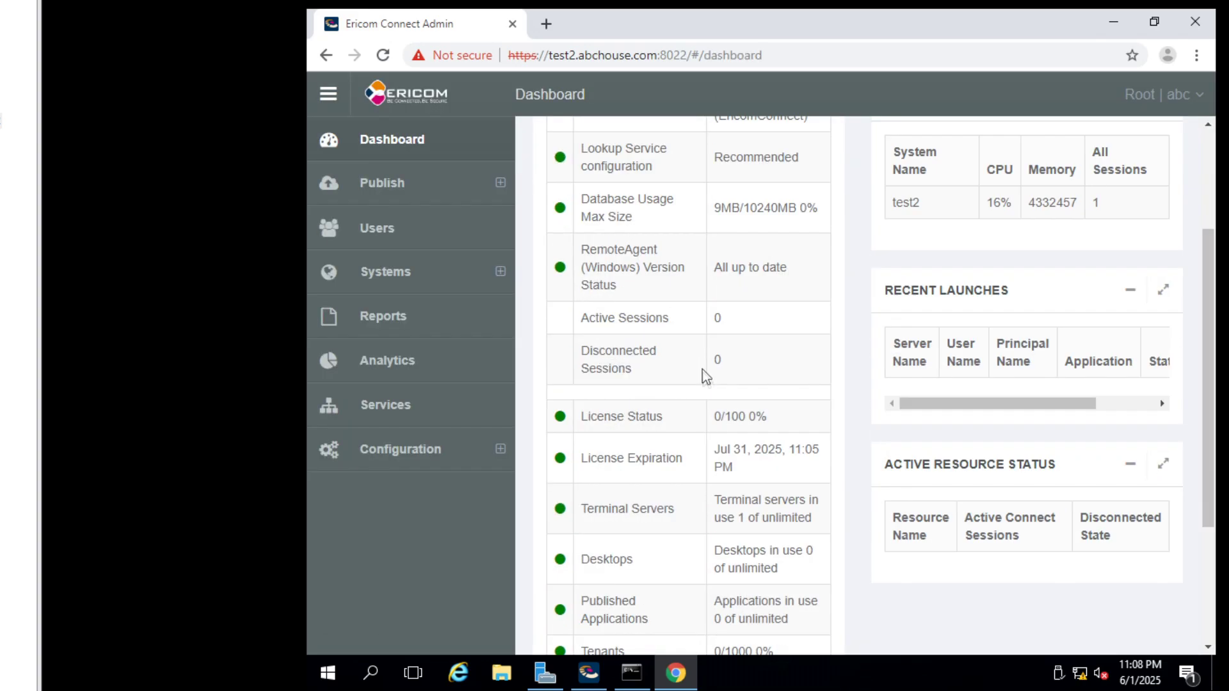
pyautogui.moveTo(716, 448); pyautogui.dragTo(785, 449)
pyautogui.click(786, 449)
pyautogui.scroll(3, 811, 436)
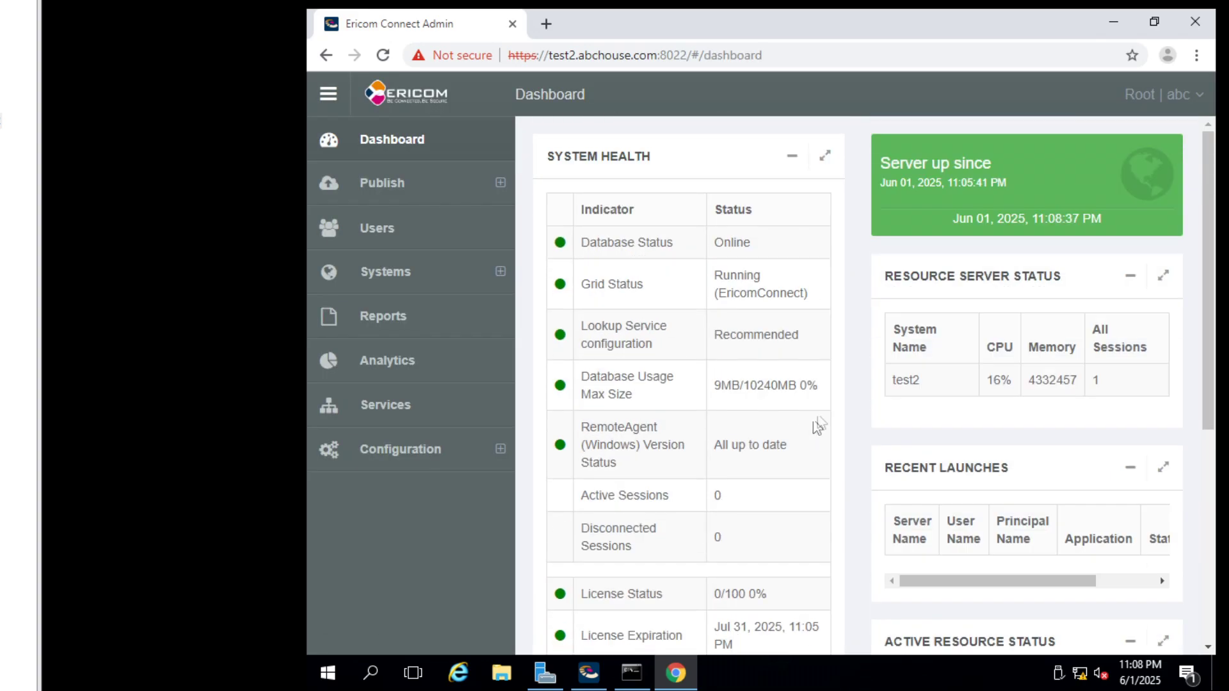
pyautogui.click(1177, 94)
pyautogui.click(1081, 162)
pyautogui.moveTo(710, 280); pyautogui.dragTo(580, 279)
pyautogui.click(922, 595)
# Go to the Publish > Resources page.
pyautogui.scroll(-3, 600, 424)
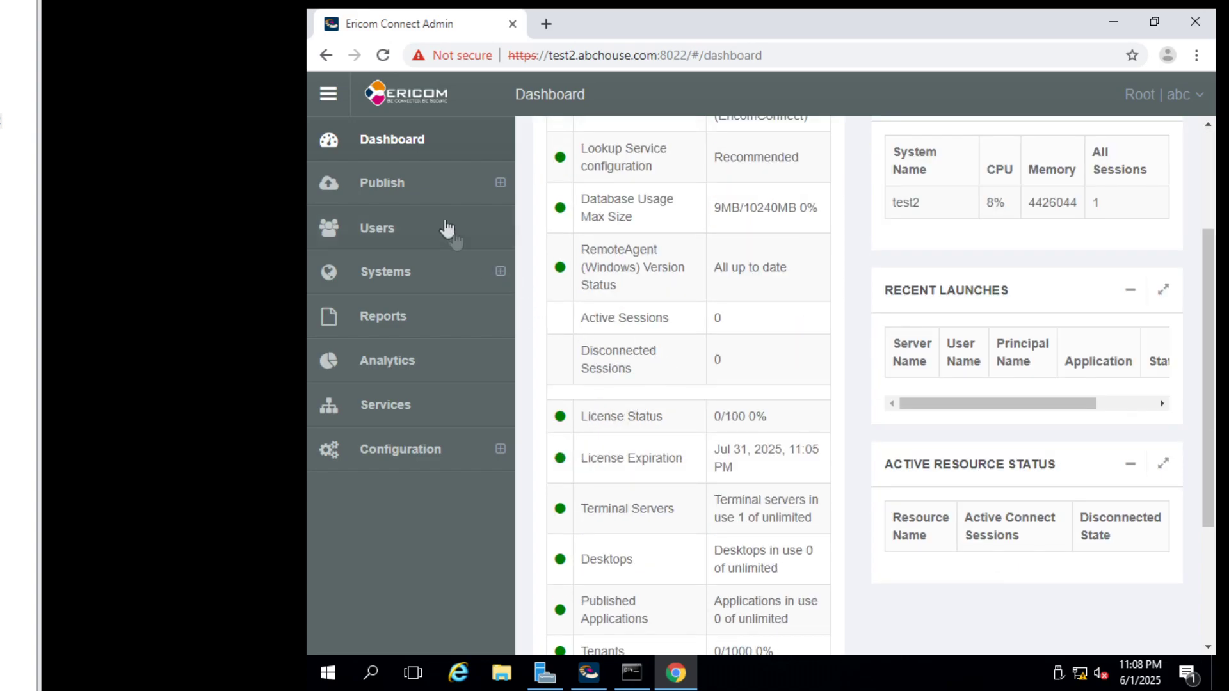
pyautogui.click(423, 184)
pyautogui.click(401, 220)
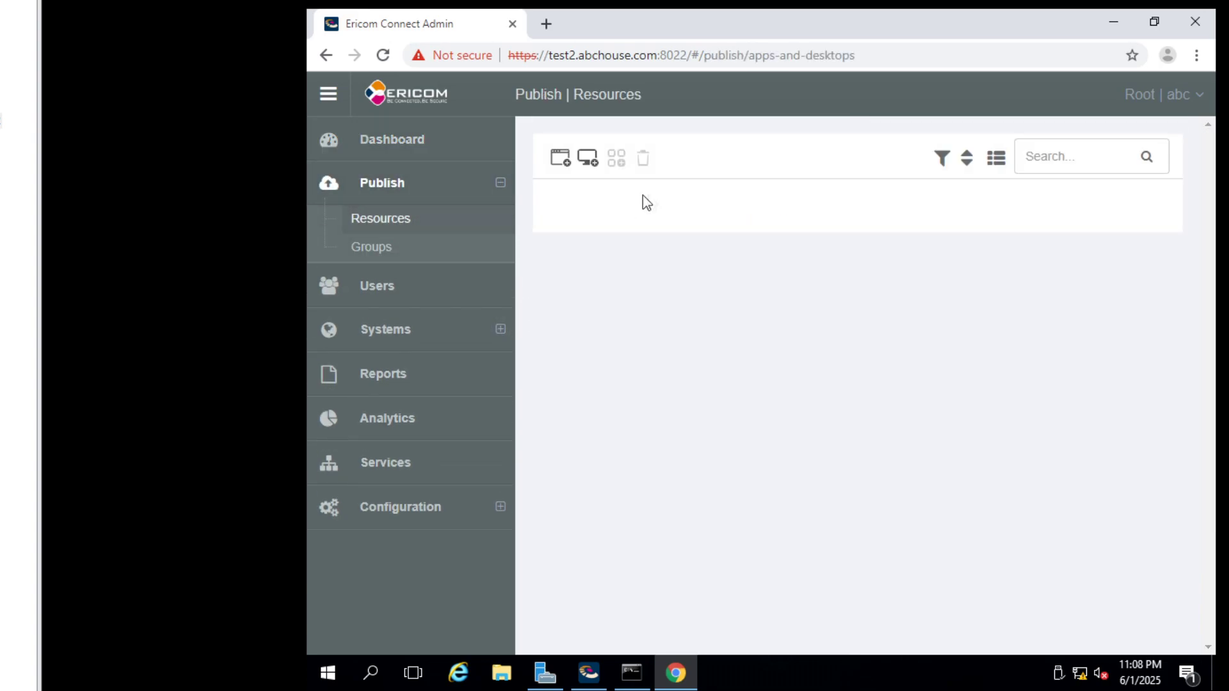
# Add Notepad from server test2's application list as a published resource.
pyautogui.click(559, 163)
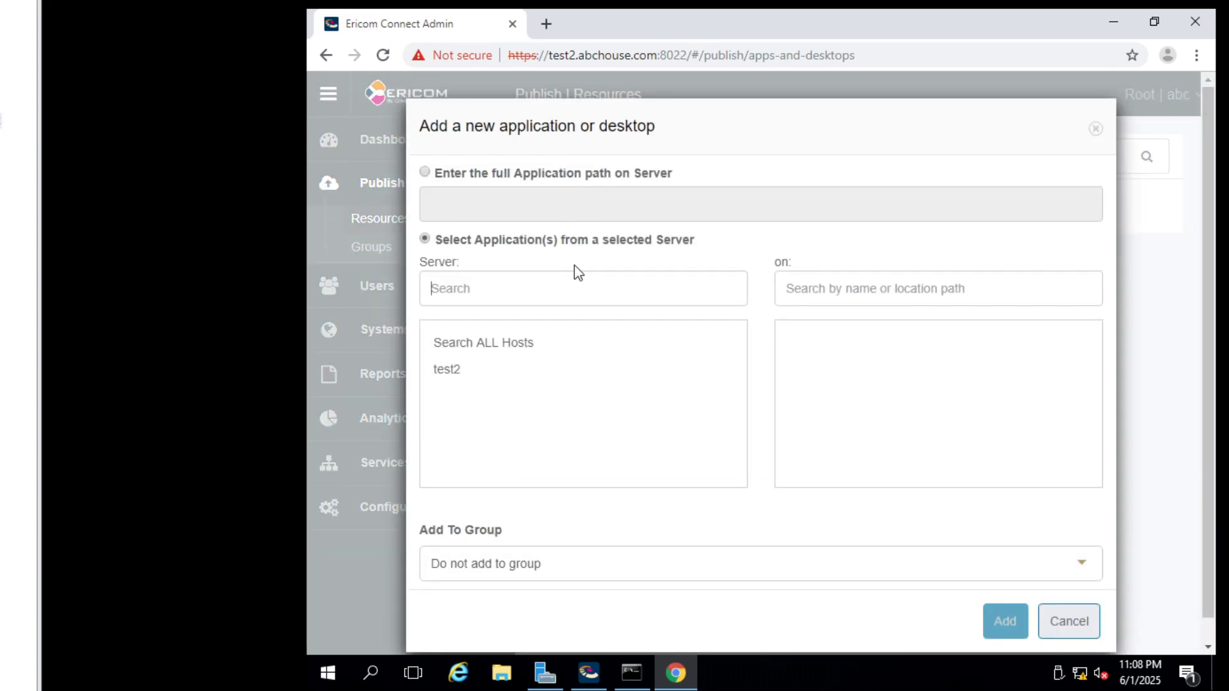
pyautogui.click(468, 372)
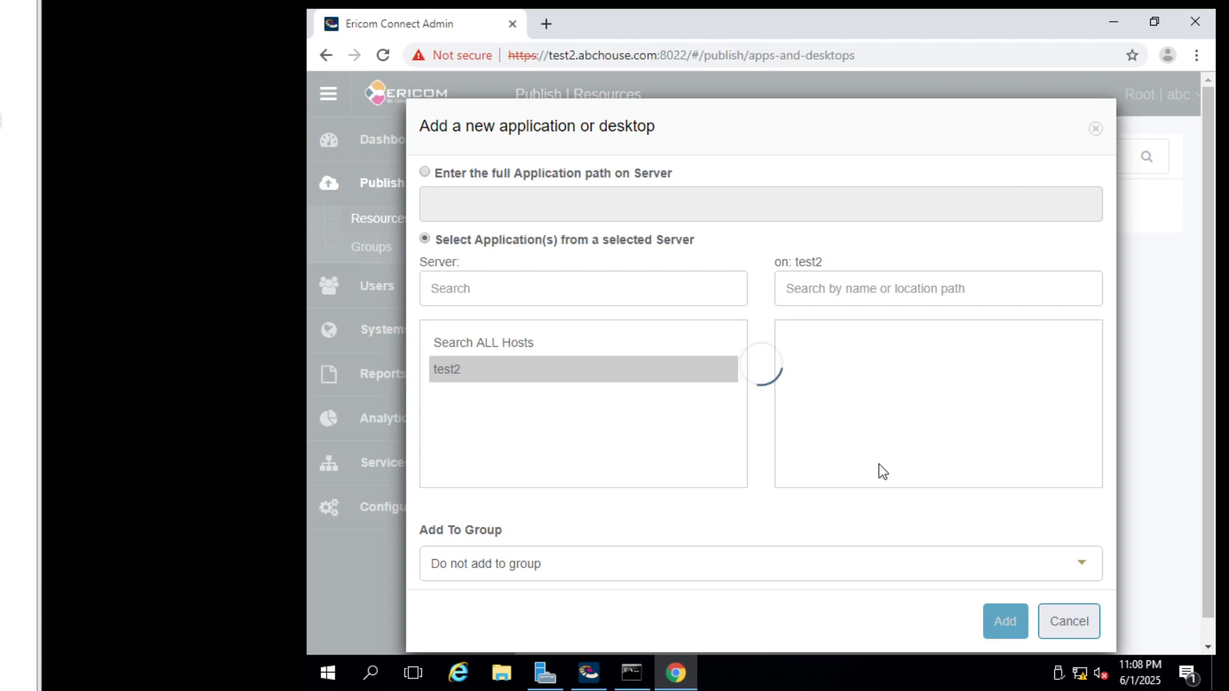
pyautogui.scroll(-5, 922, 441)
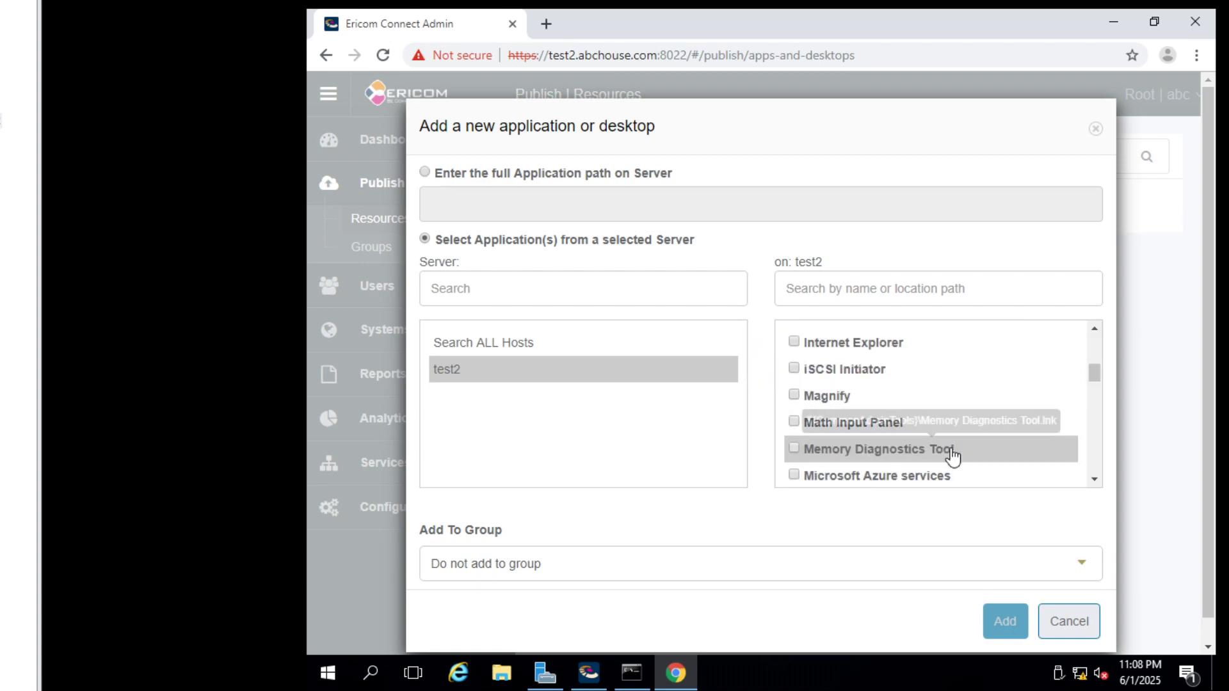
pyautogui.scroll(-7, 902, 396)
pyautogui.scroll(10, 919, 416)
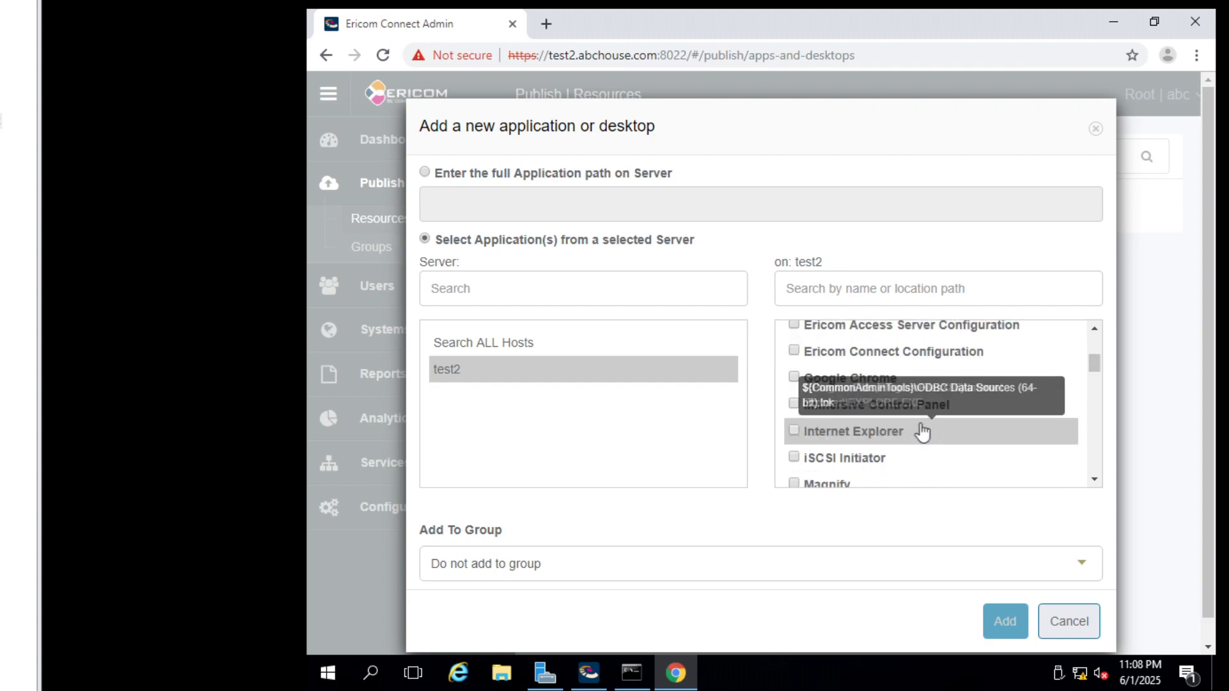
pyautogui.scroll(-2, 915, 435)
pyautogui.scroll(-3, 906, 416)
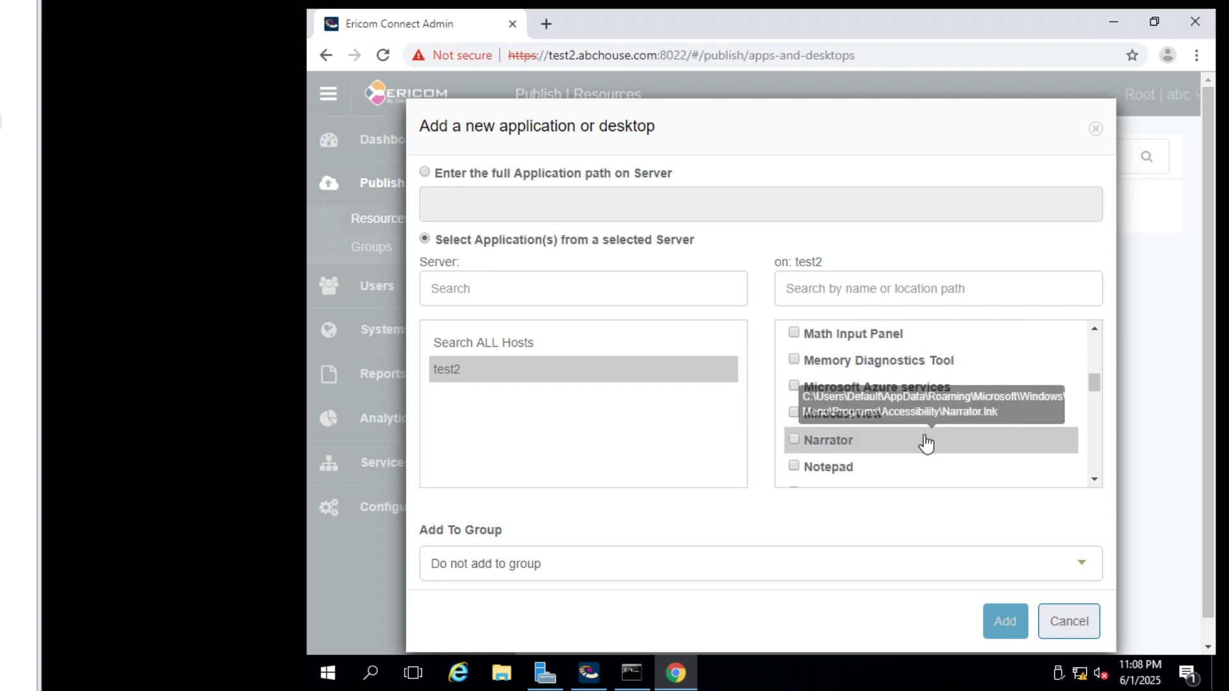
pyautogui.click(908, 380)
pyautogui.click(1005, 621)
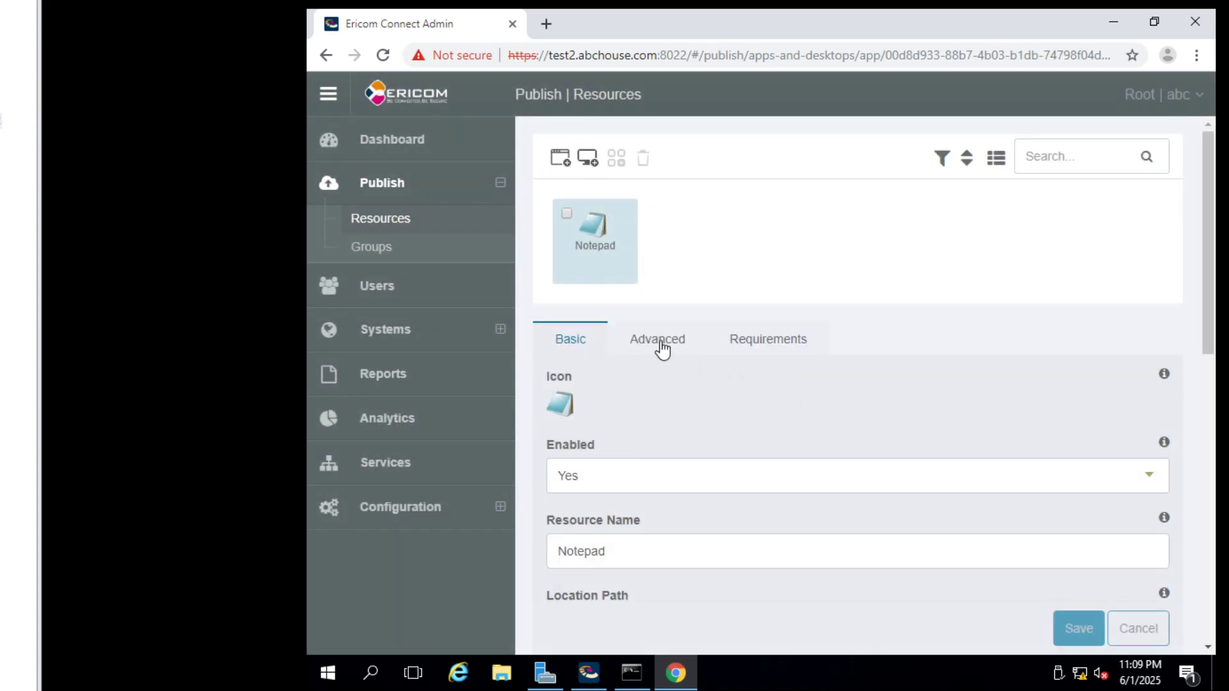
# Set Notepad's Drives to Redirect and Folders to Redirect to '*'.
pyautogui.click(659, 347)
pyautogui.scroll(-4, 737, 505)
pyautogui.scroll(-12, 740, 504)
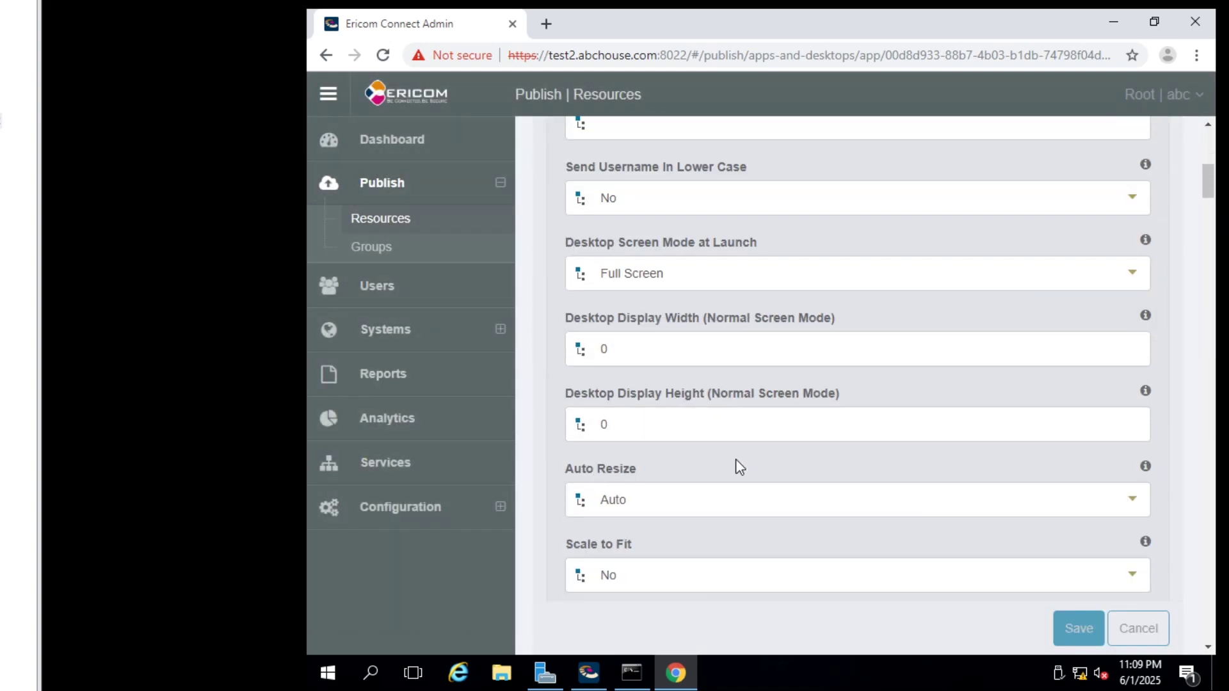
pyautogui.scroll(-15, 732, 466)
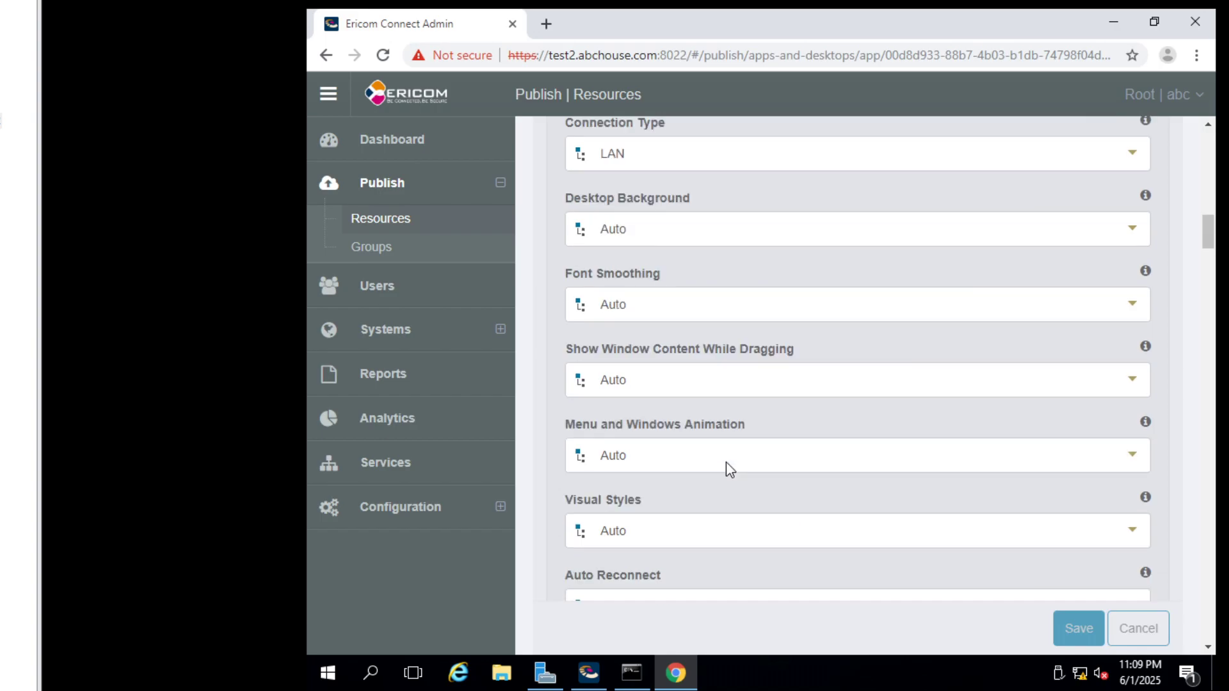
pyautogui.scroll(-4, 725, 462)
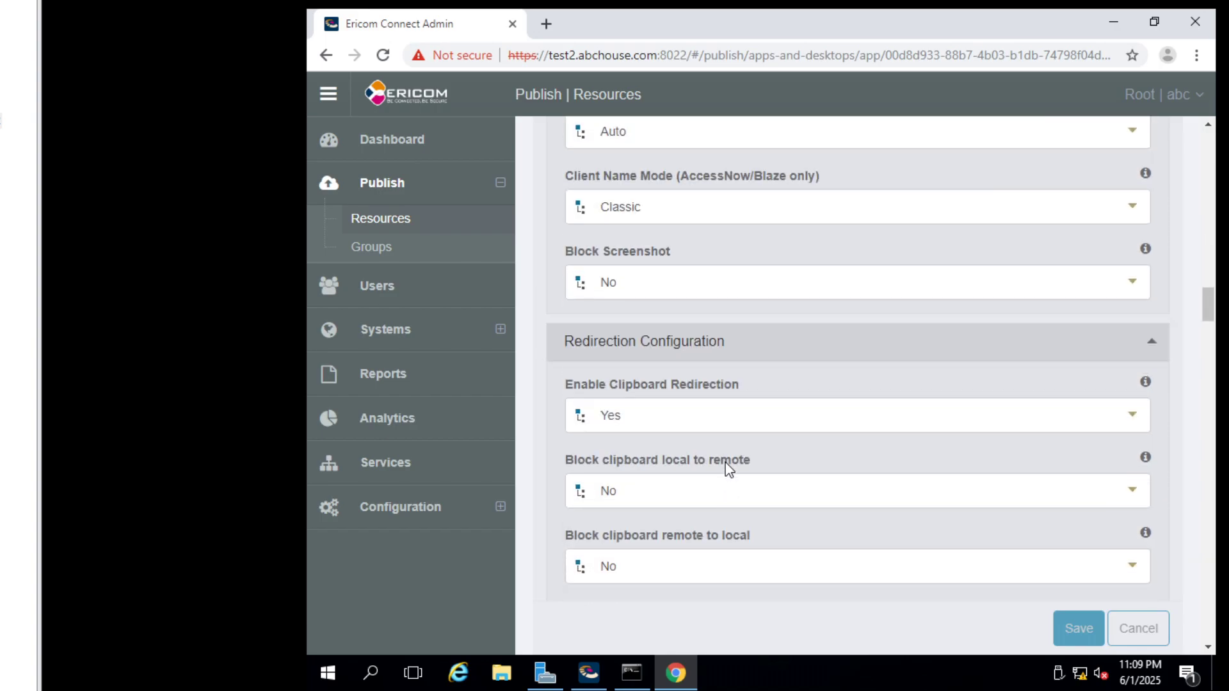
pyautogui.scroll(-7, 680, 430)
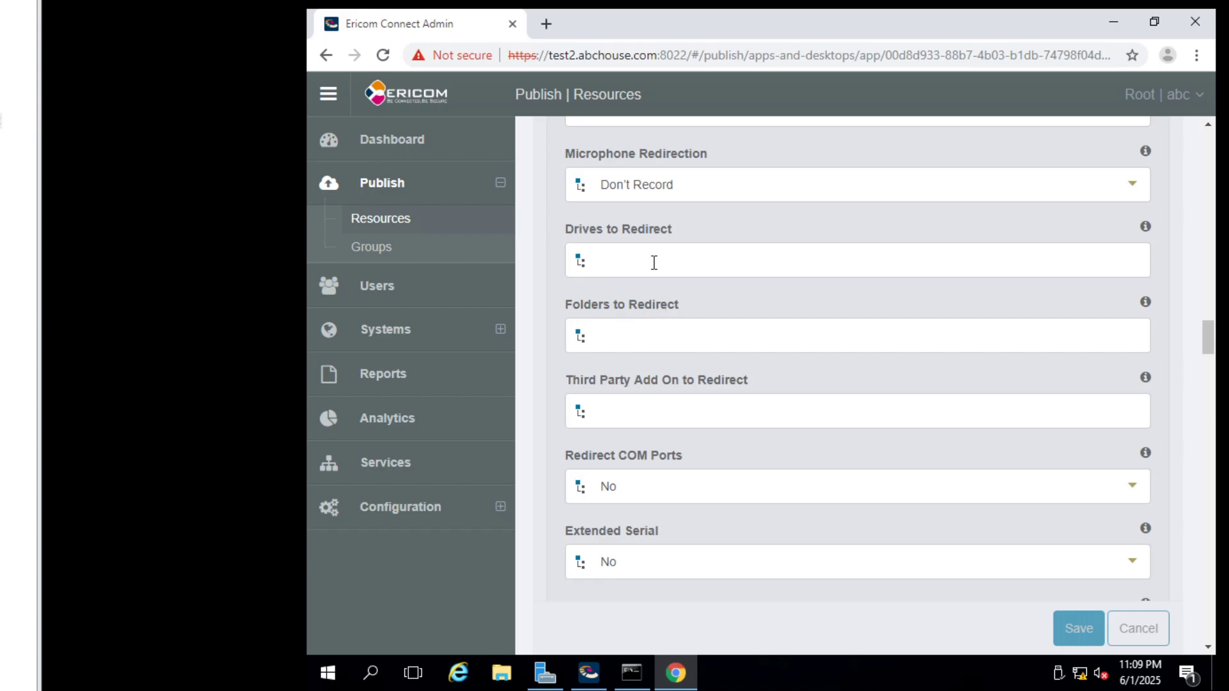
pyautogui.click(653, 262)
pyautogui.write('*')
pyautogui.click(620, 329)
pyautogui.write('*')
# Set Notepad's Printer Redirection Mode to Native, save, and go to Publish > Groups.
pyautogui.scroll(-1, 720, 473)
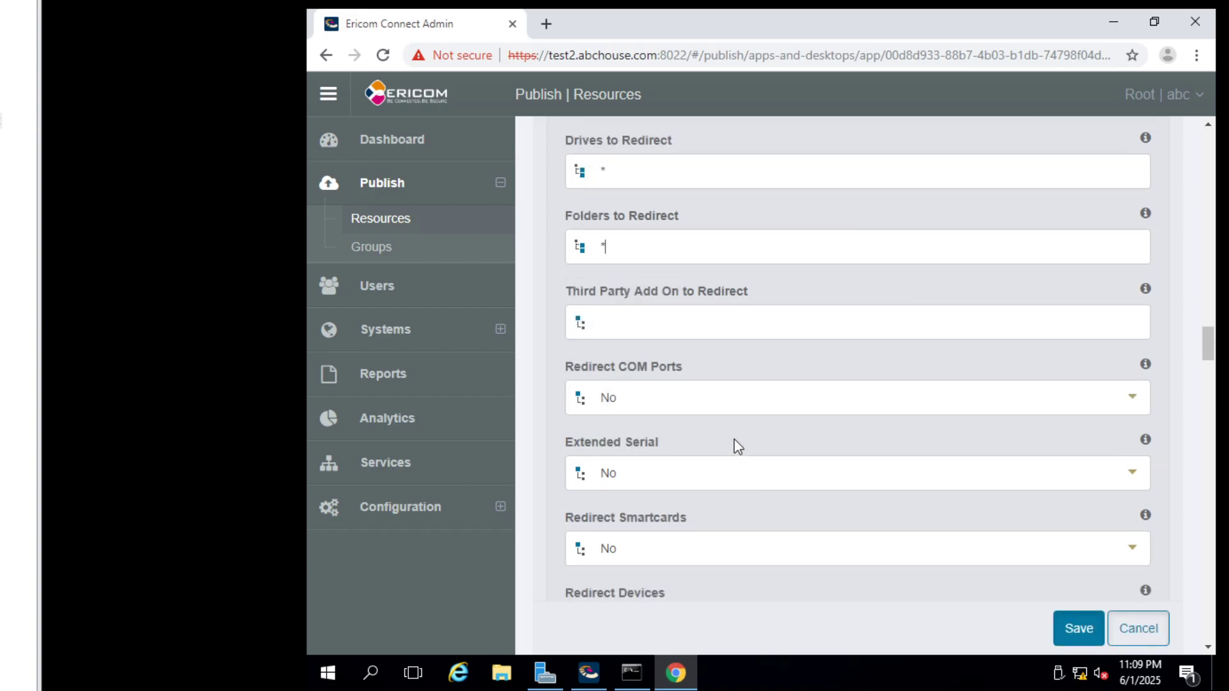
pyautogui.scroll(-9, 737, 446)
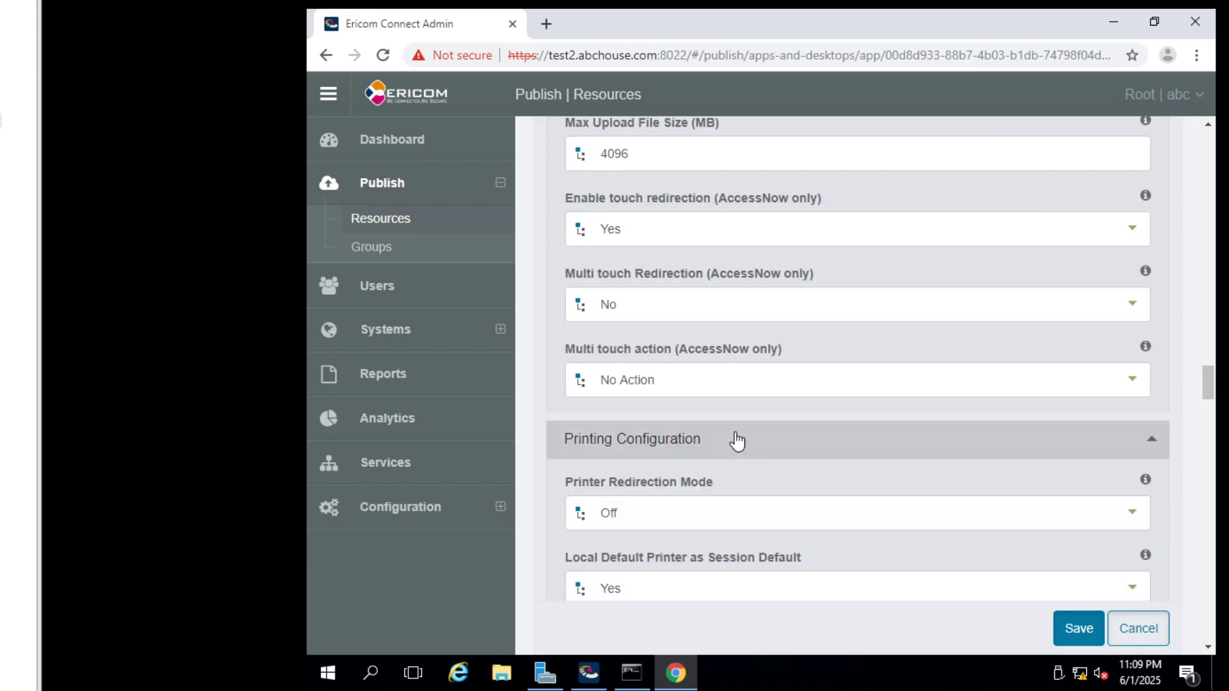
pyautogui.scroll(-1, 737, 442)
pyautogui.click(639, 434)
pyautogui.click(672, 467)
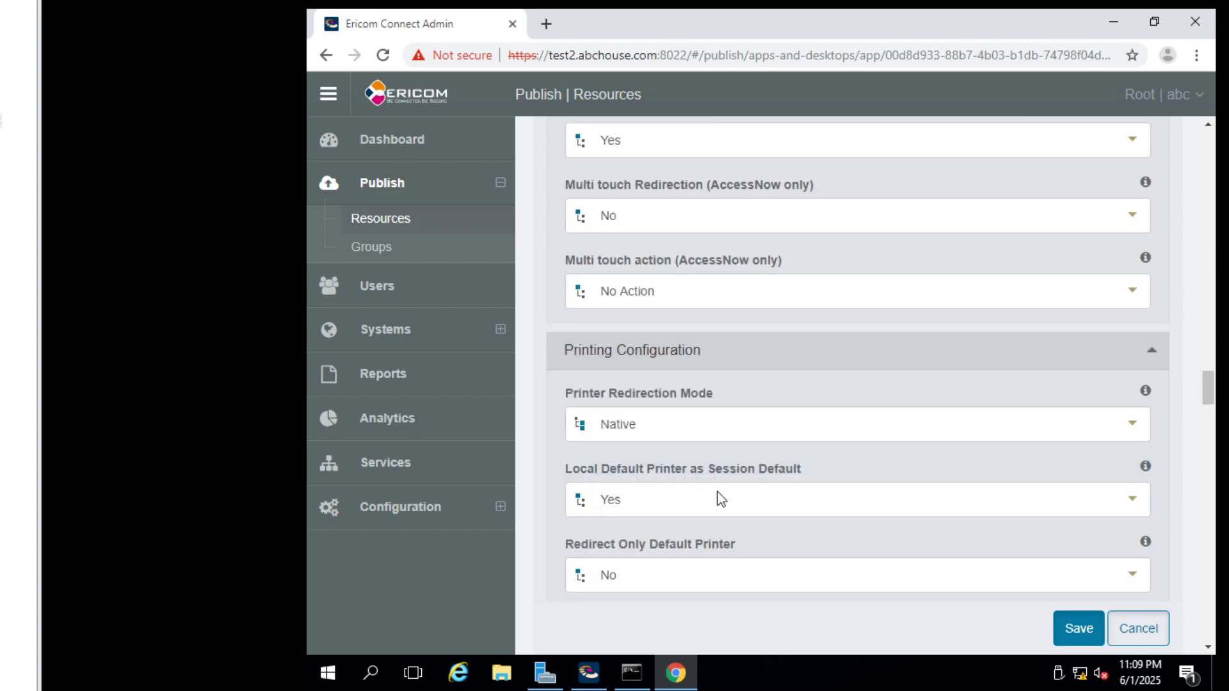
pyautogui.scroll(-4, 721, 499)
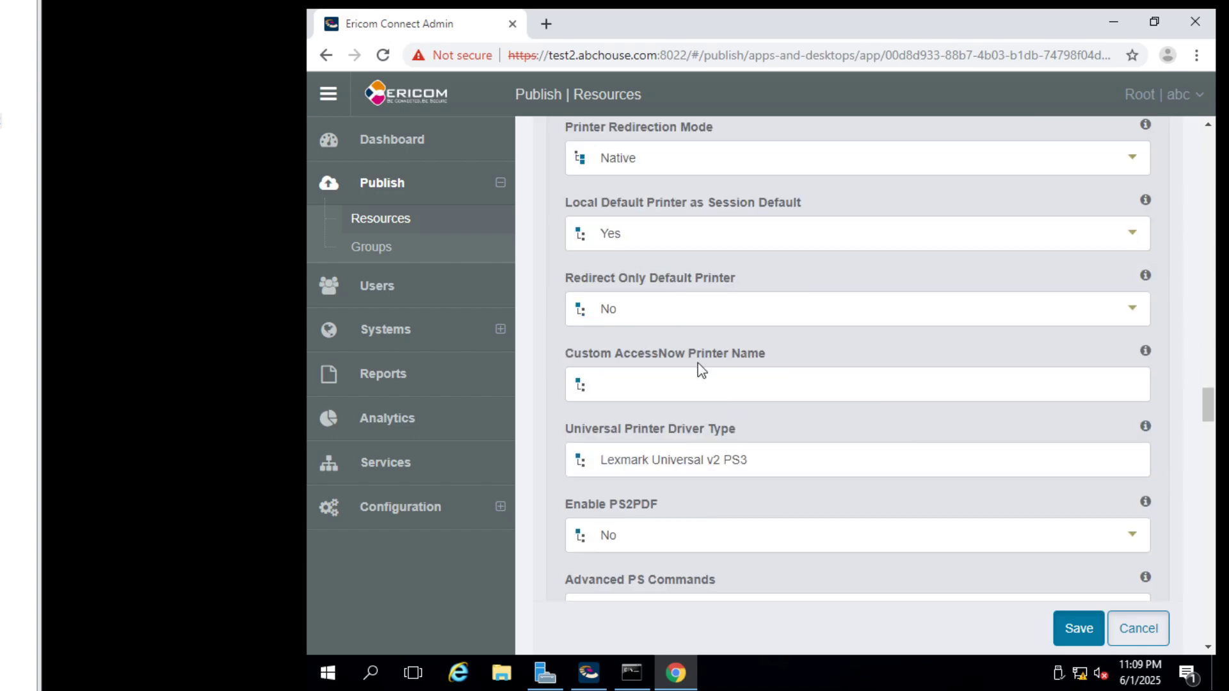
pyautogui.scroll(-7, 698, 365)
pyautogui.scroll(-4, 692, 384)
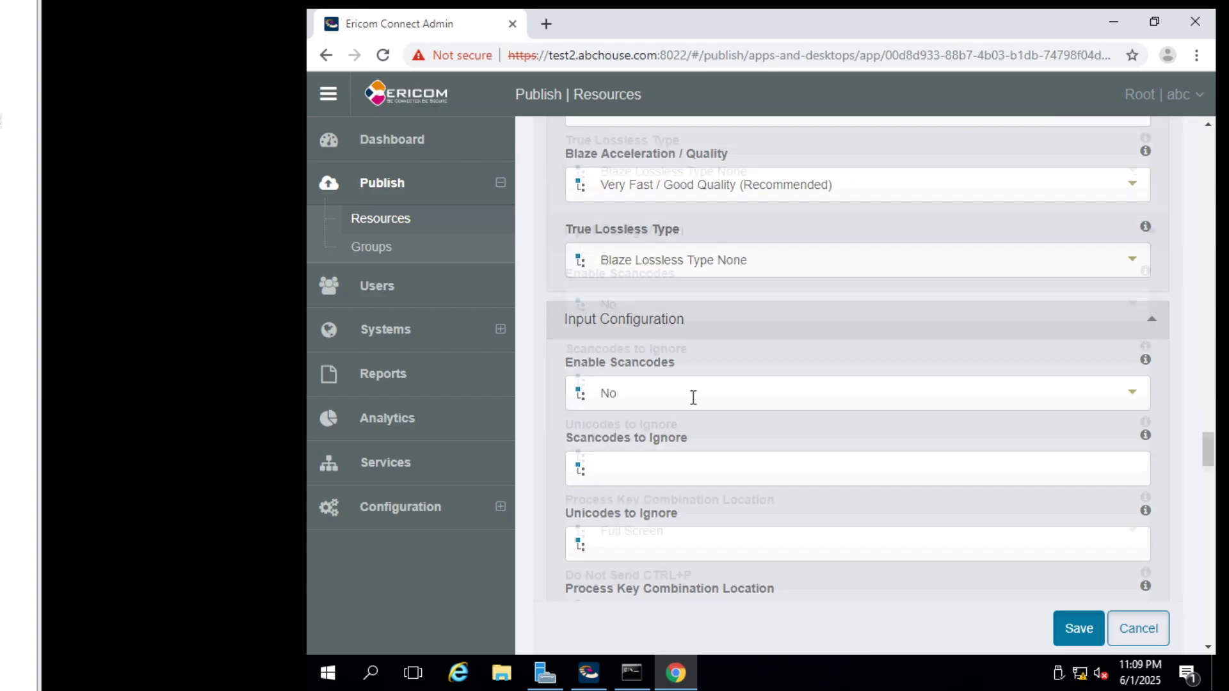
pyautogui.click(1075, 627)
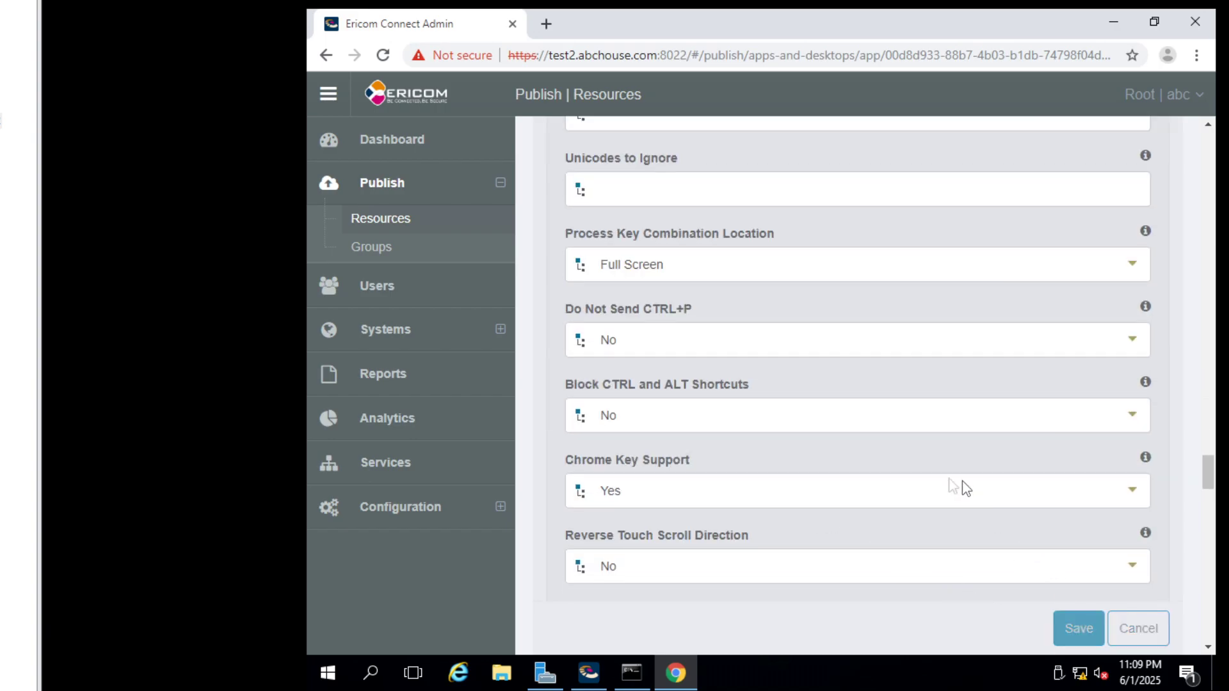
pyautogui.click(425, 248)
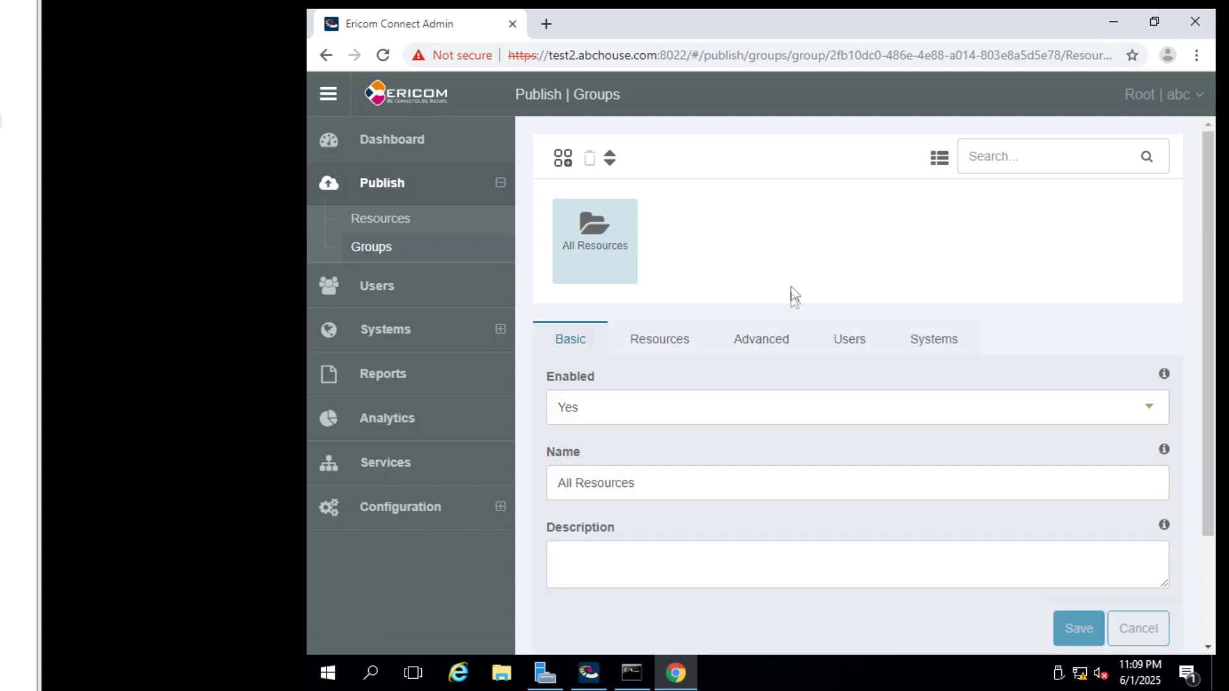
# Search users for 'doman' and add the abchouse.com Domain Users group to All Resources.
pyautogui.click(857, 341)
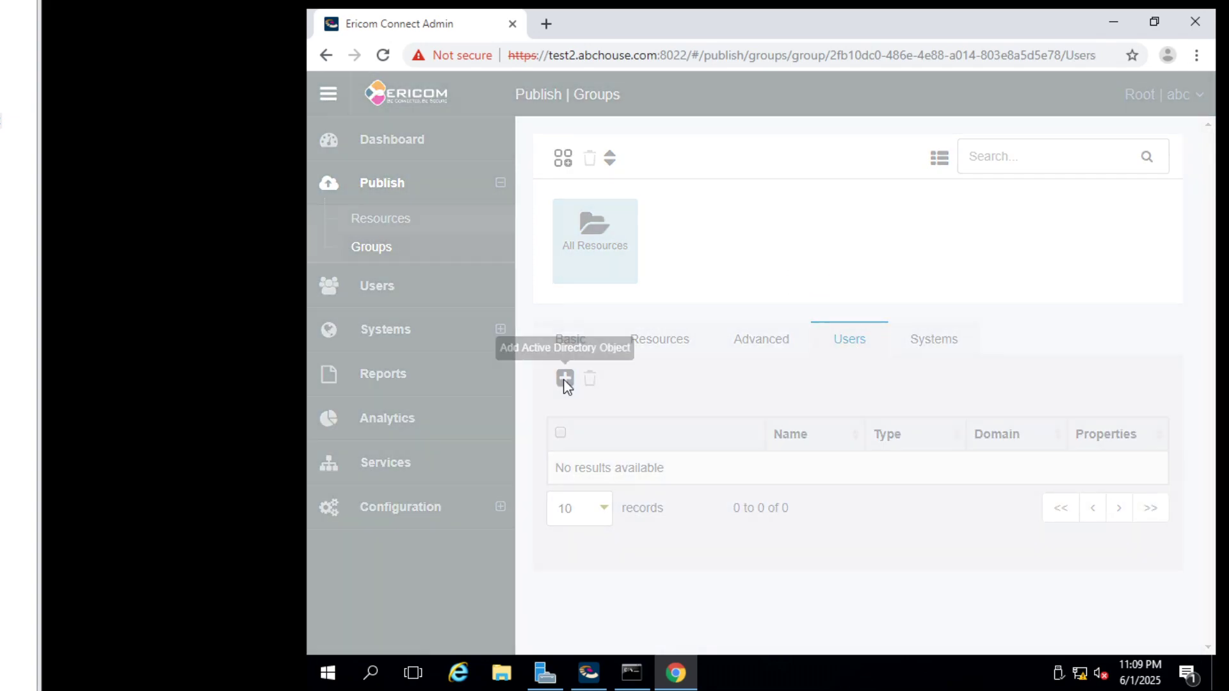
pyautogui.click(564, 378)
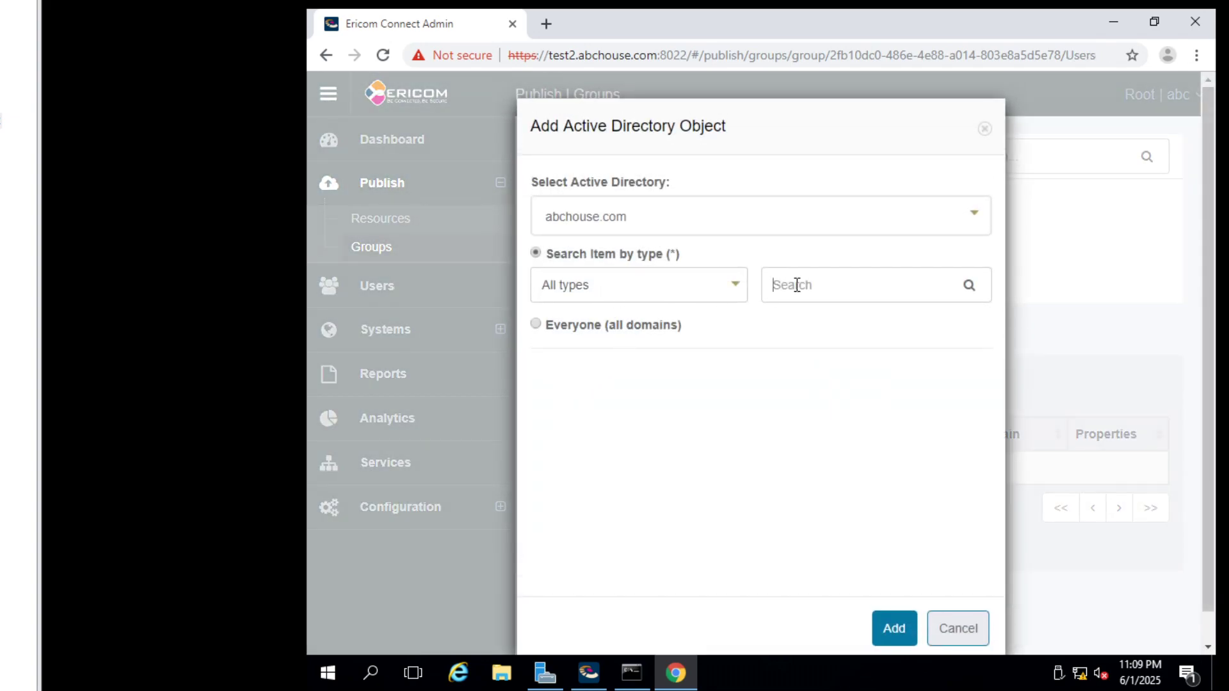
pyautogui.write('doman')
pyautogui.click(969, 286)
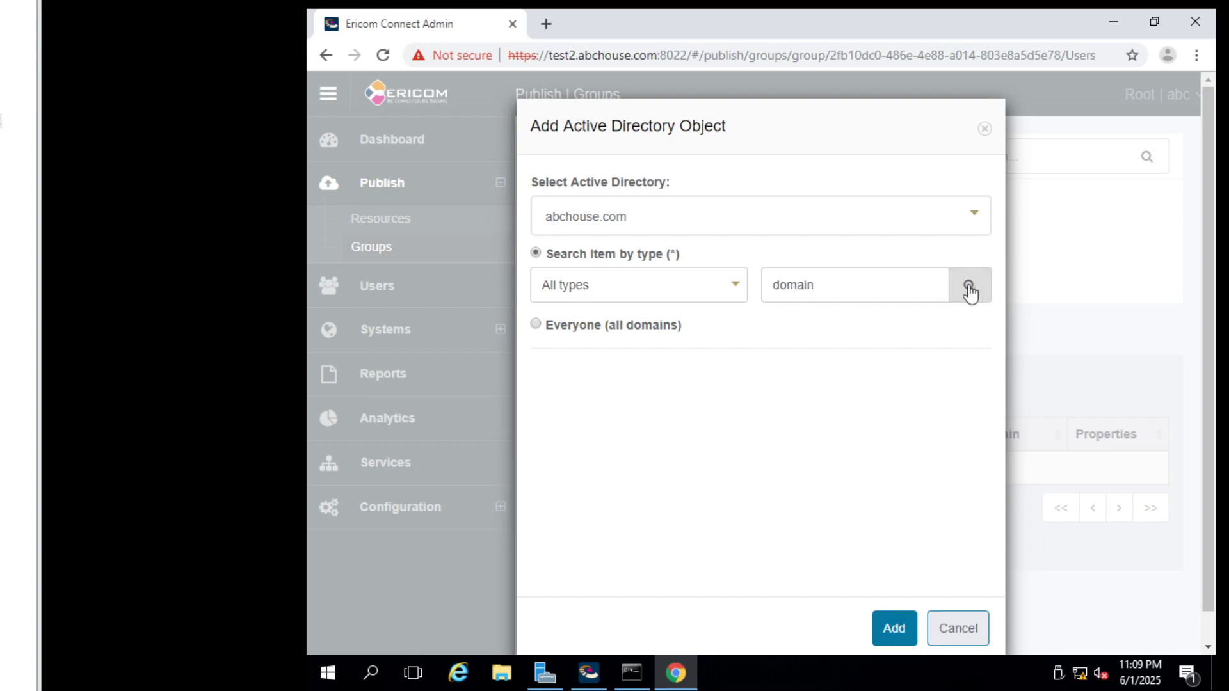
pyautogui.scroll(-5, 687, 507)
pyautogui.click(545, 421)
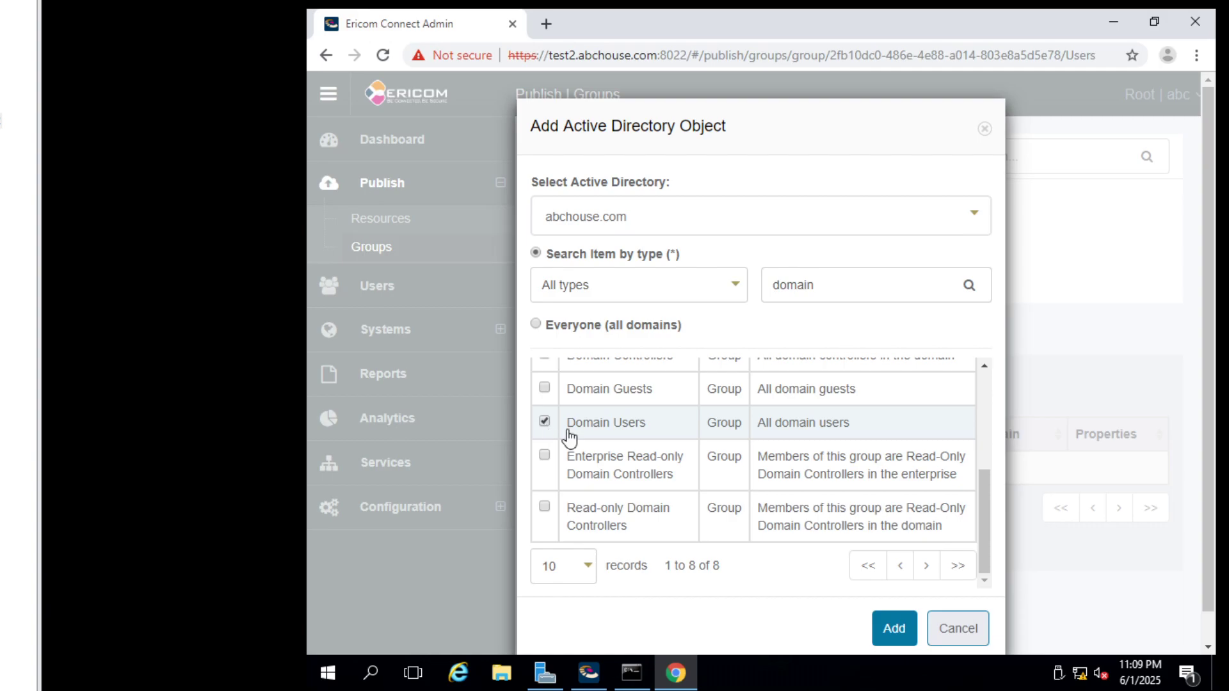
pyautogui.click(894, 628)
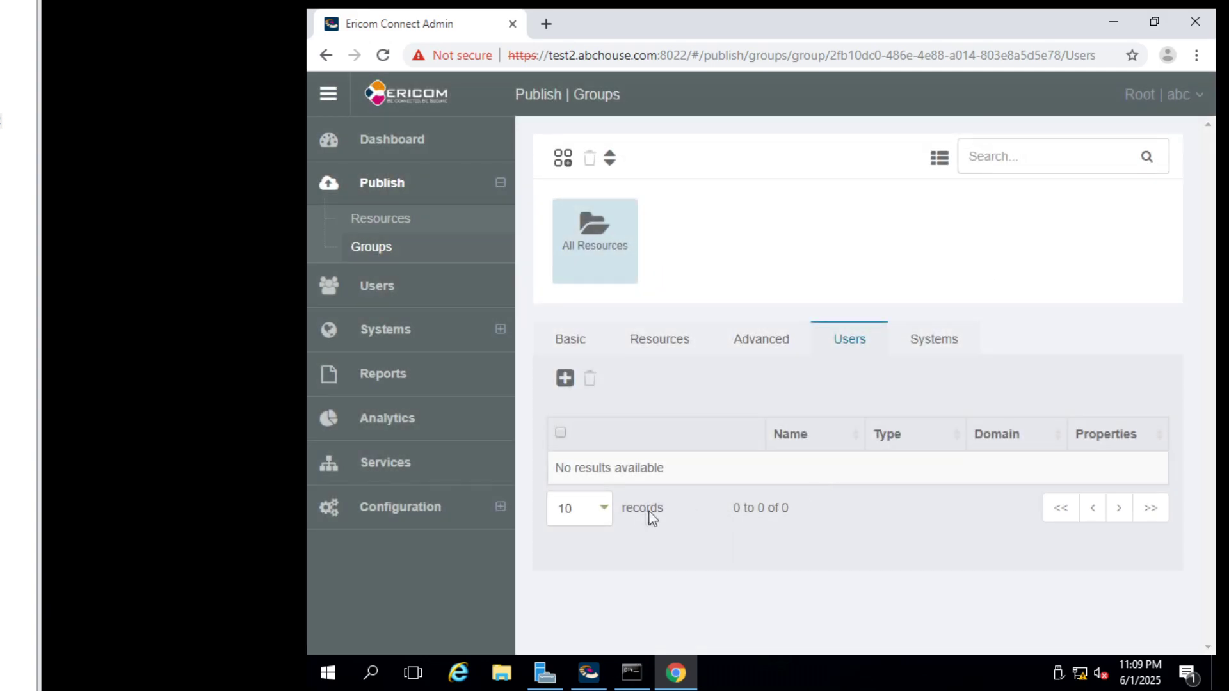
# Set the All Resources group's Printer Redirection Mode to Native on its Advanced tab.
pyautogui.click(934, 339)
pyautogui.scroll(-3, 749, 499)
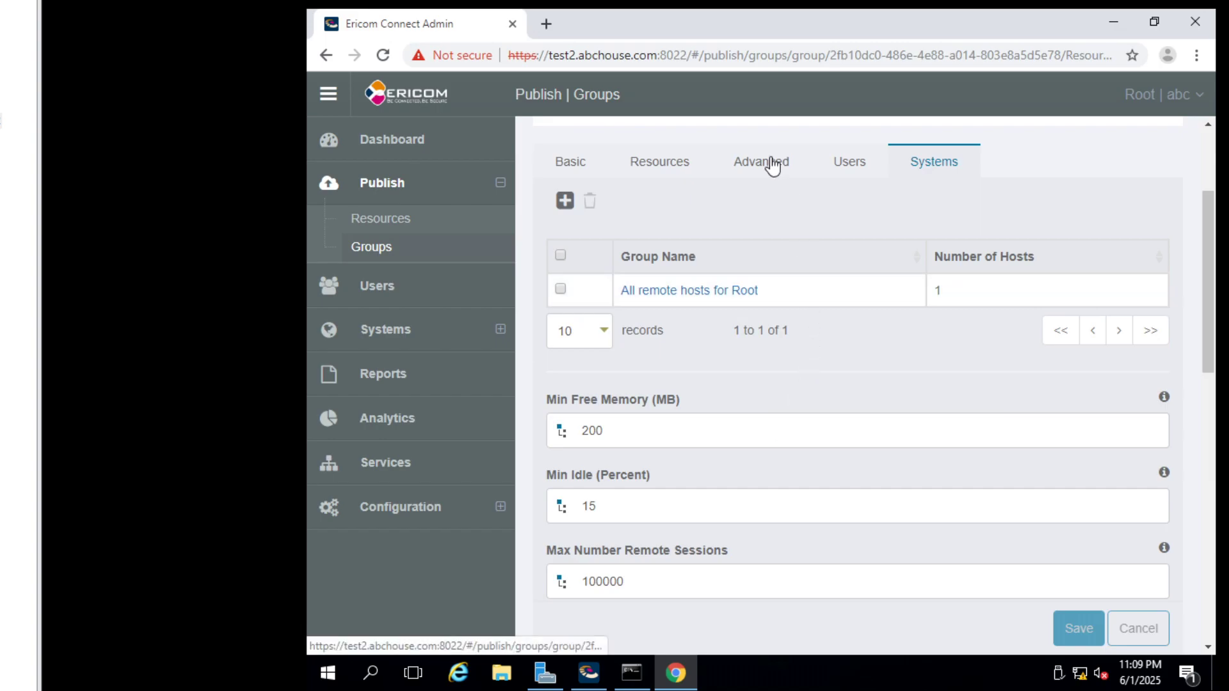
pyautogui.scroll(-7, 787, 310)
pyautogui.scroll(8, 782, 294)
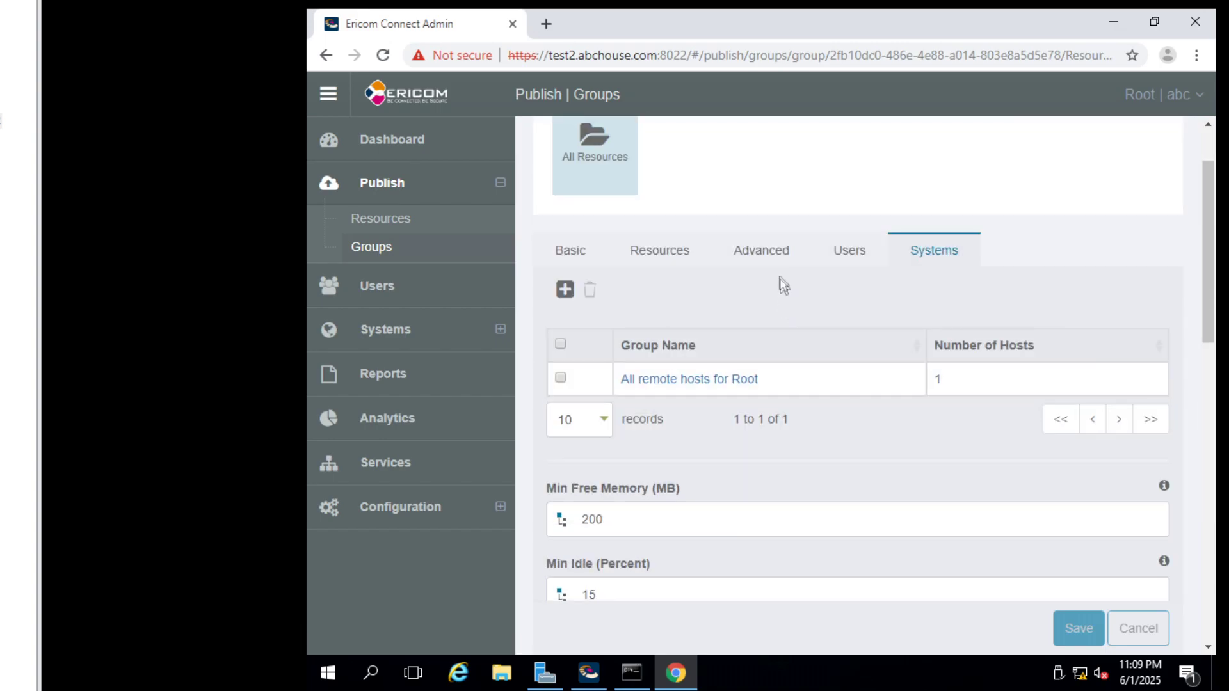
pyautogui.click(762, 251)
pyautogui.scroll(-14, 758, 440)
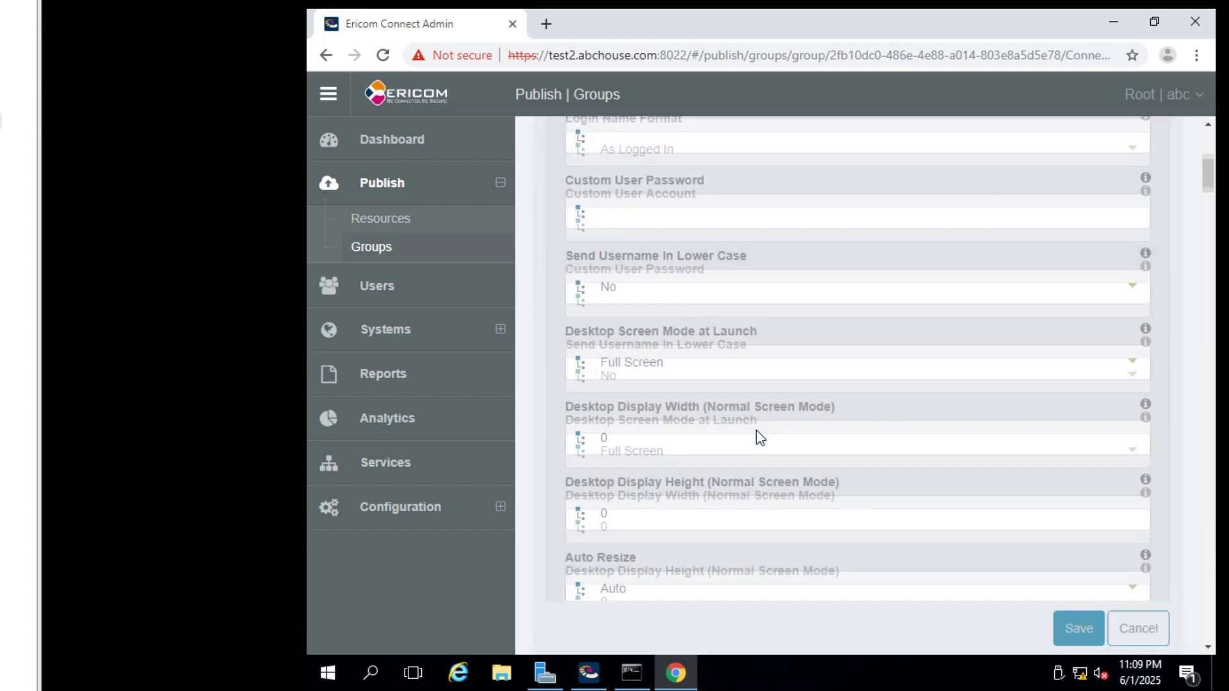
pyautogui.scroll(-11, 758, 435)
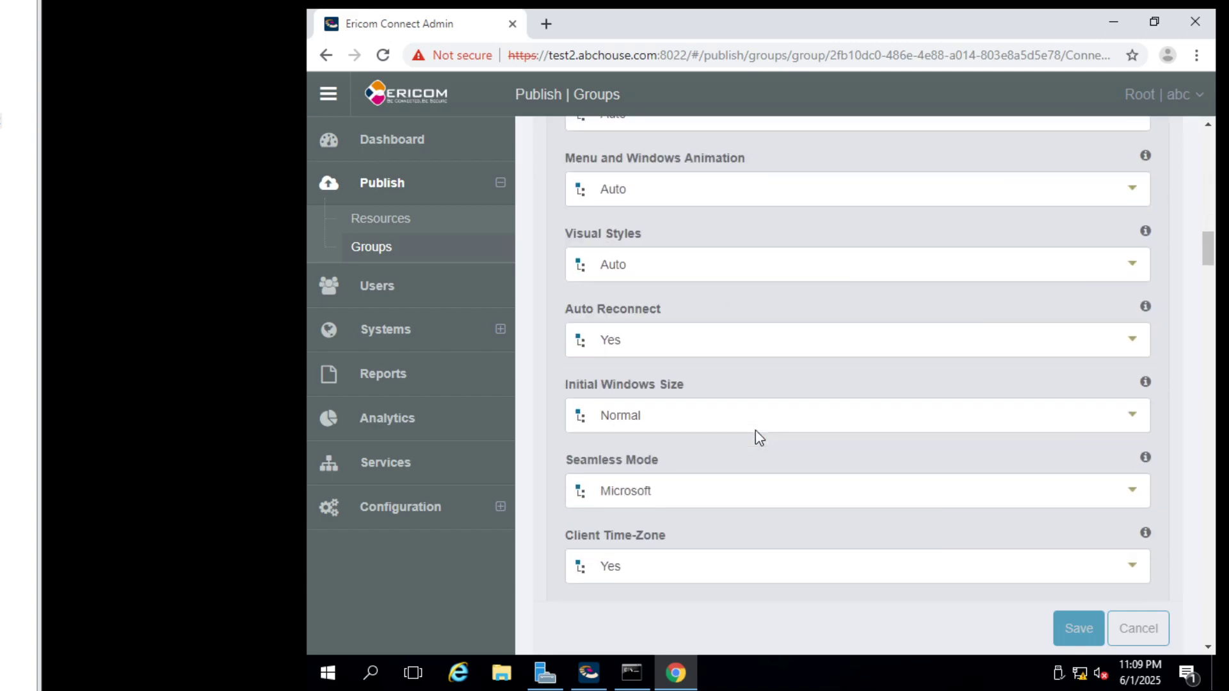
pyautogui.scroll(-6, 727, 435)
pyautogui.scroll(-11, 724, 439)
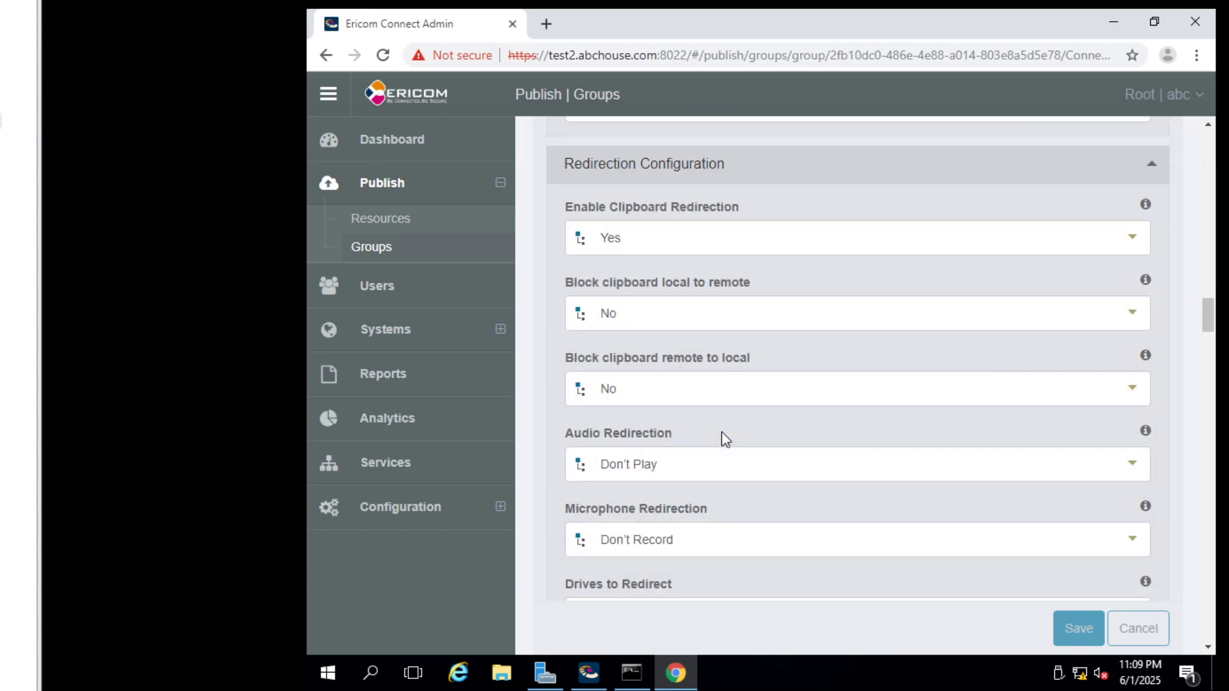
pyautogui.scroll(-4, 702, 377)
pyautogui.scroll(-1, 702, 384)
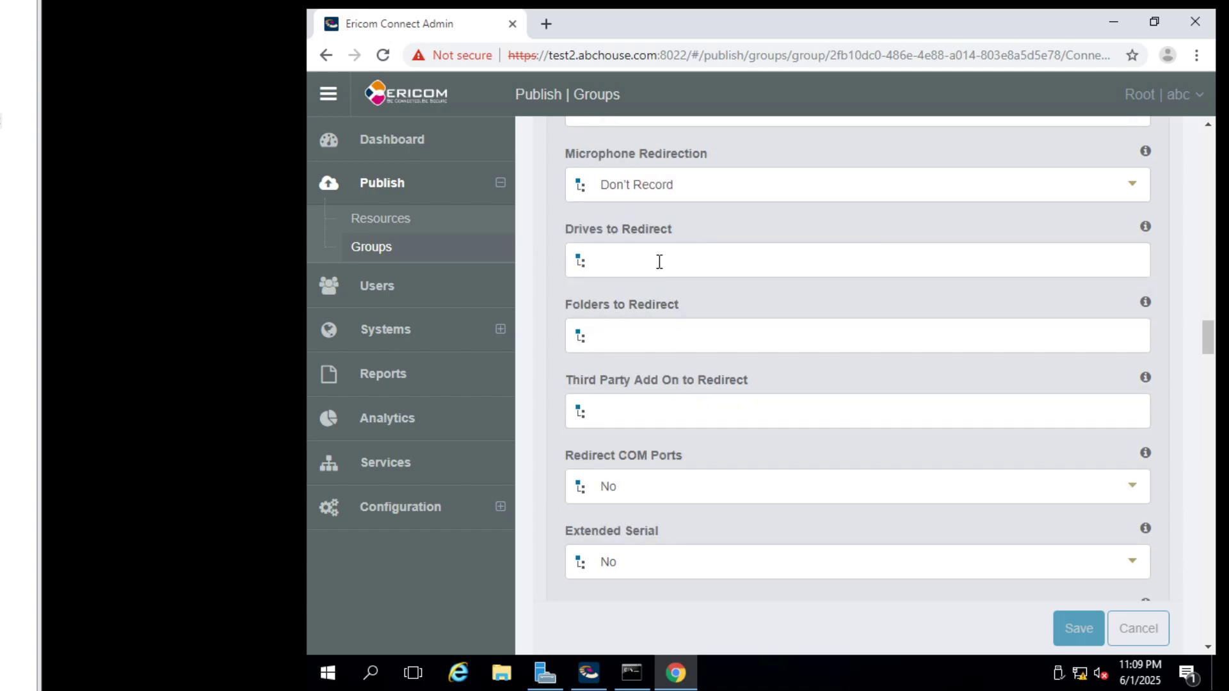
pyautogui.scroll(-9, 717, 506)
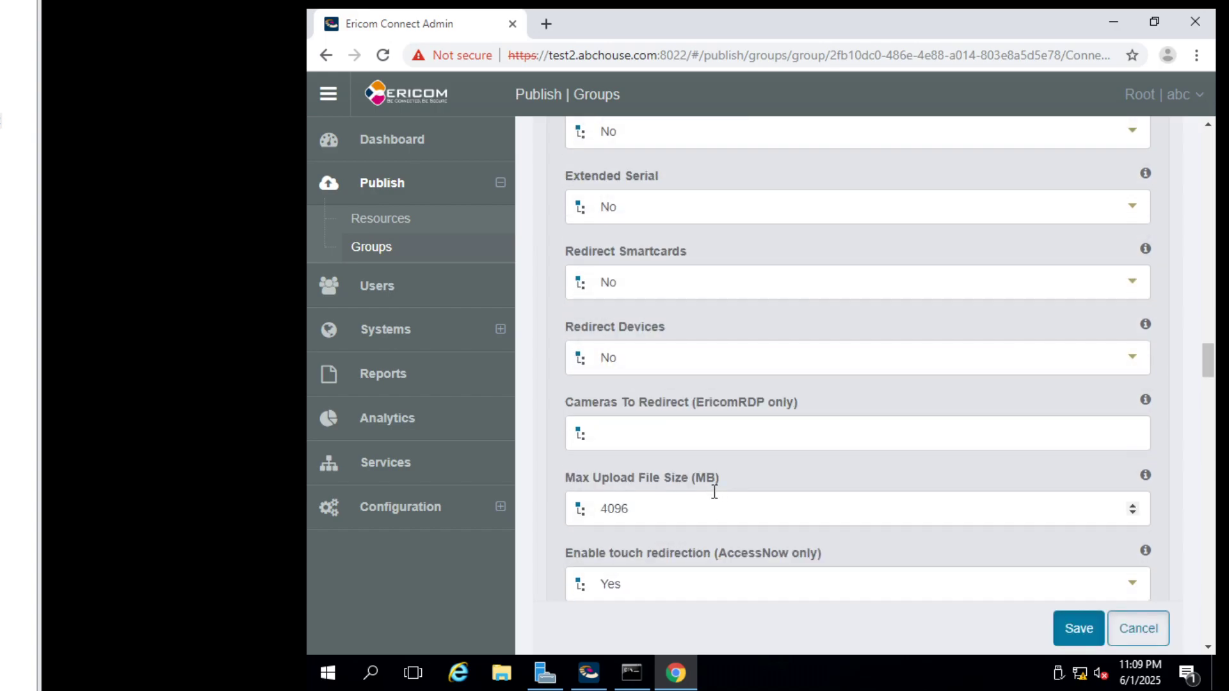
pyautogui.click(679, 512)
pyautogui.click(643, 552)
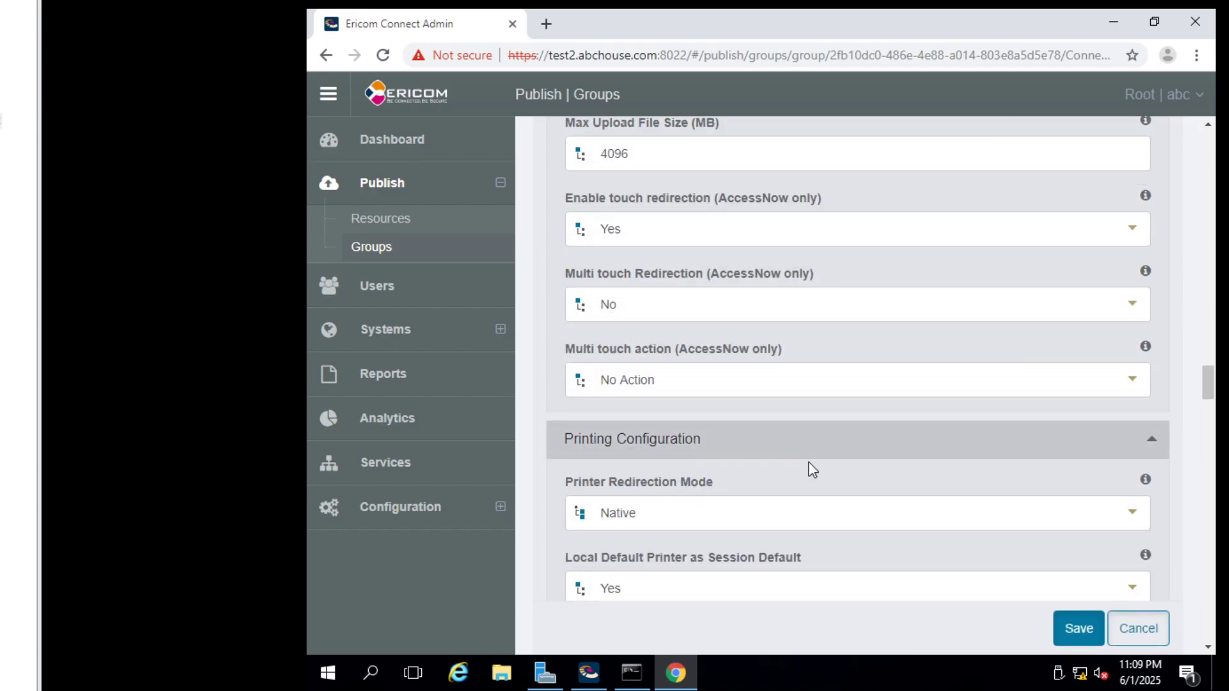
# Save the group's advanced settings and go to the Publish Resources page.
pyautogui.scroll(-5, 803, 500)
pyautogui.scroll(-9, 800, 498)
pyautogui.click(1067, 628)
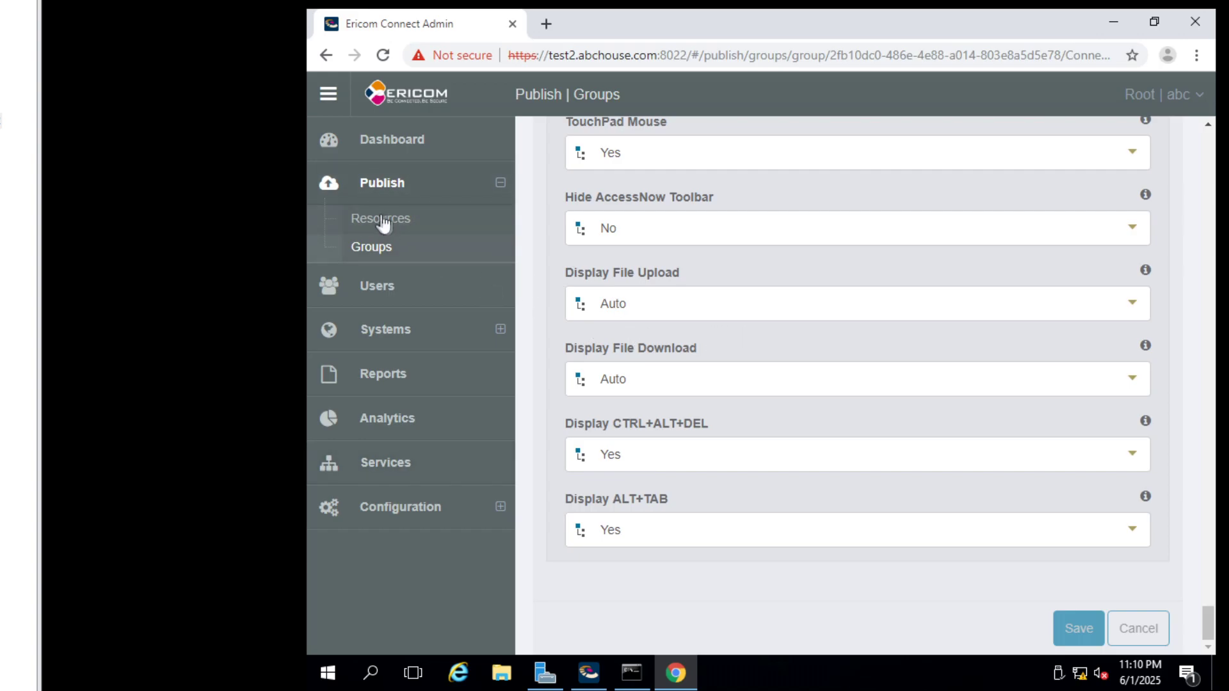
pyautogui.click(353, 222)
# Set Notepad's Desktop Shortcut Icon to Yes and save the resource.
pyautogui.click(595, 240)
pyautogui.scroll(-3, 627, 448)
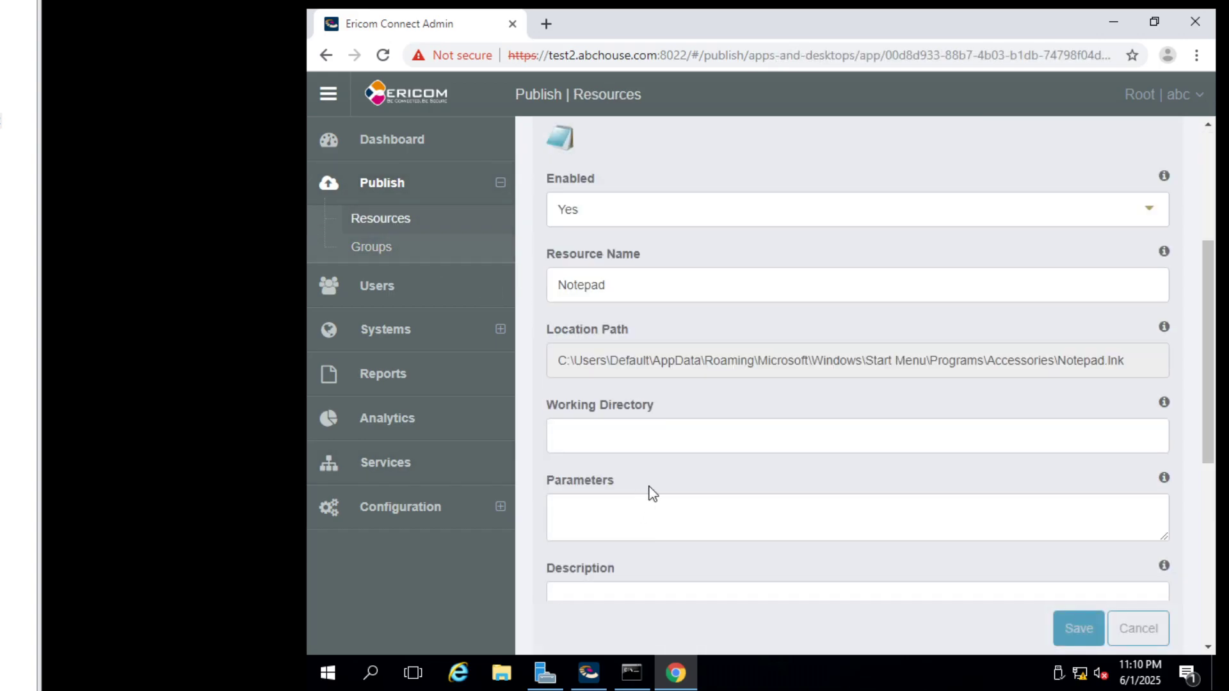
pyautogui.scroll(-4, 649, 480)
pyautogui.click(611, 425)
pyautogui.click(614, 446)
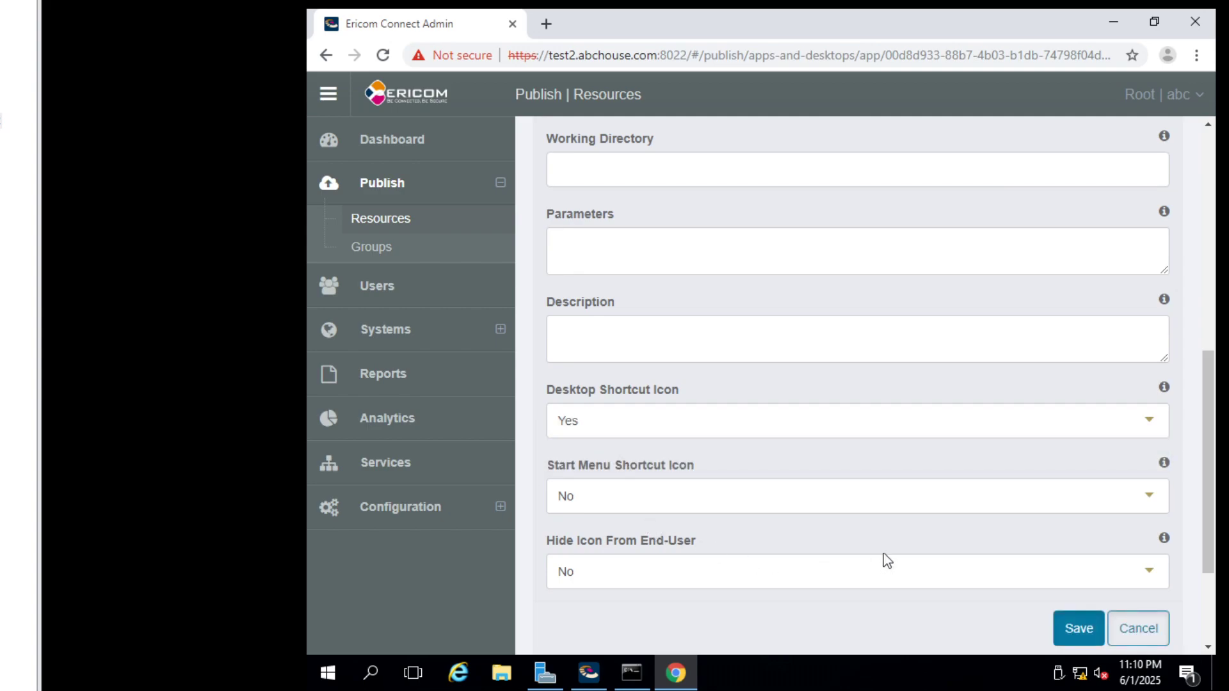
pyautogui.click(1079, 629)
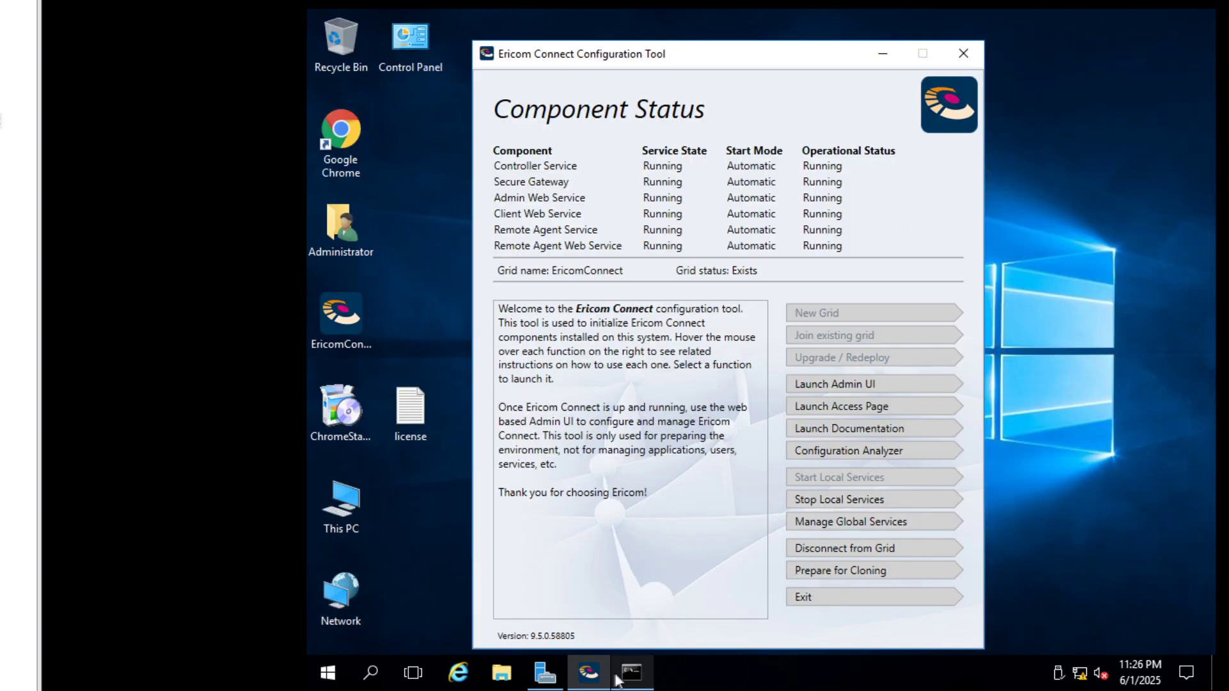
# Run 'date 6/1/2021' in an administrator Command Prompt, then close the console.
pyautogui.click(646, 670)
pyautogui.moveTo(650, 677); pyautogui.dragTo(608, 535)
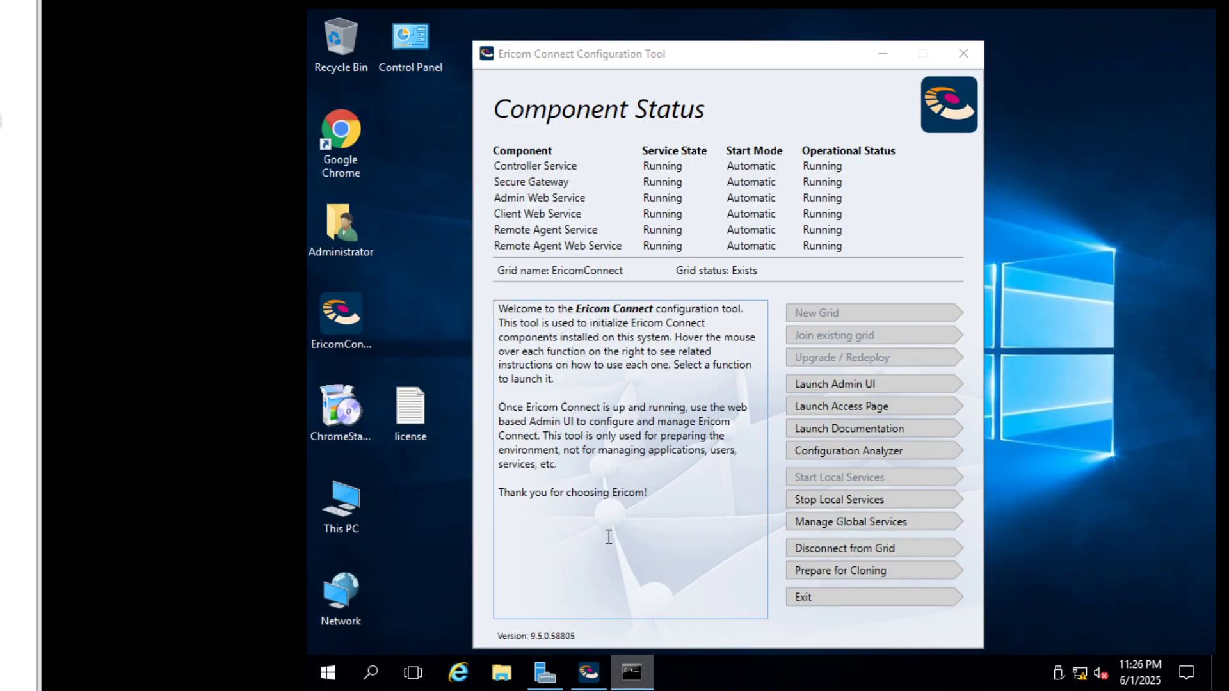
pyautogui.click(615, 580)
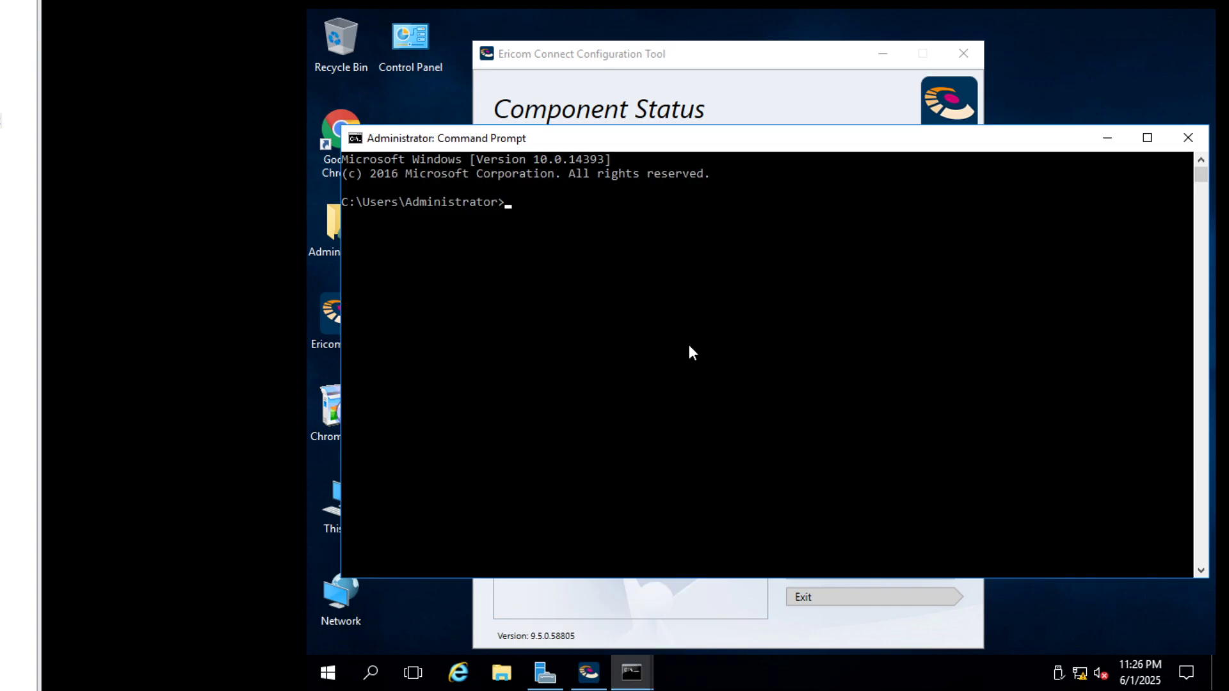
pyautogui.write('date 6/1/2021')
pyautogui.press('Return')
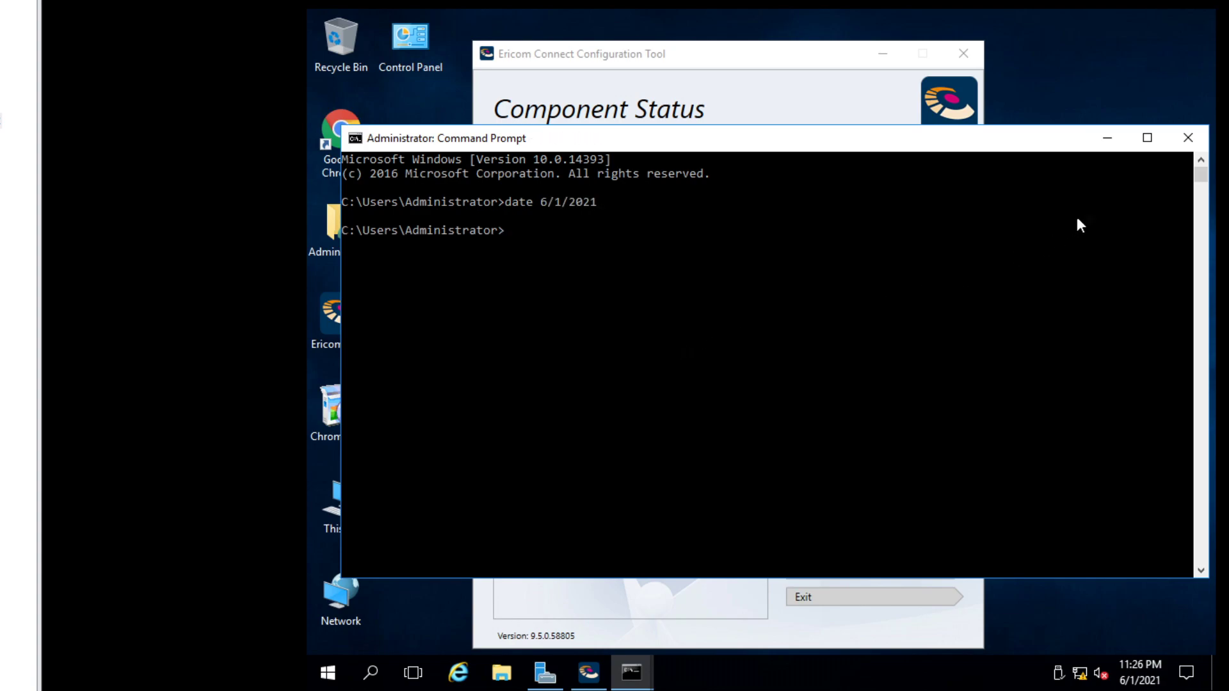
pyautogui.click(1178, 138)
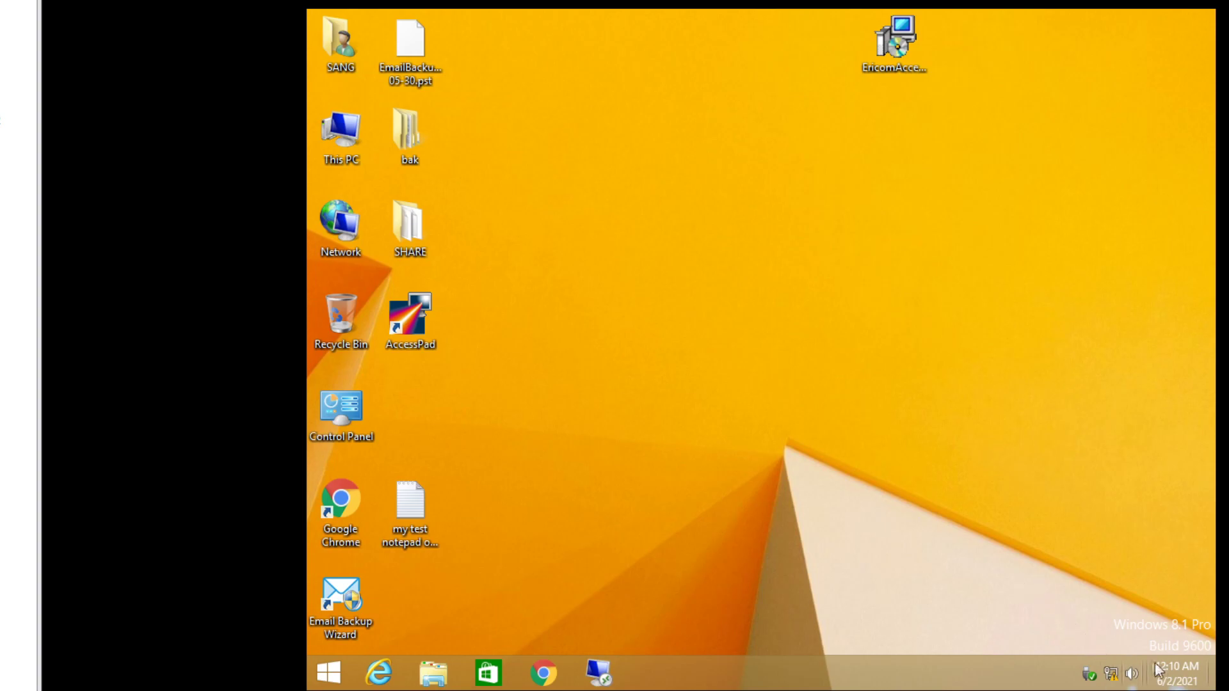
# Launch Ericom AccessPad and log in with the account password.
pyautogui.doubleClick(416, 324)
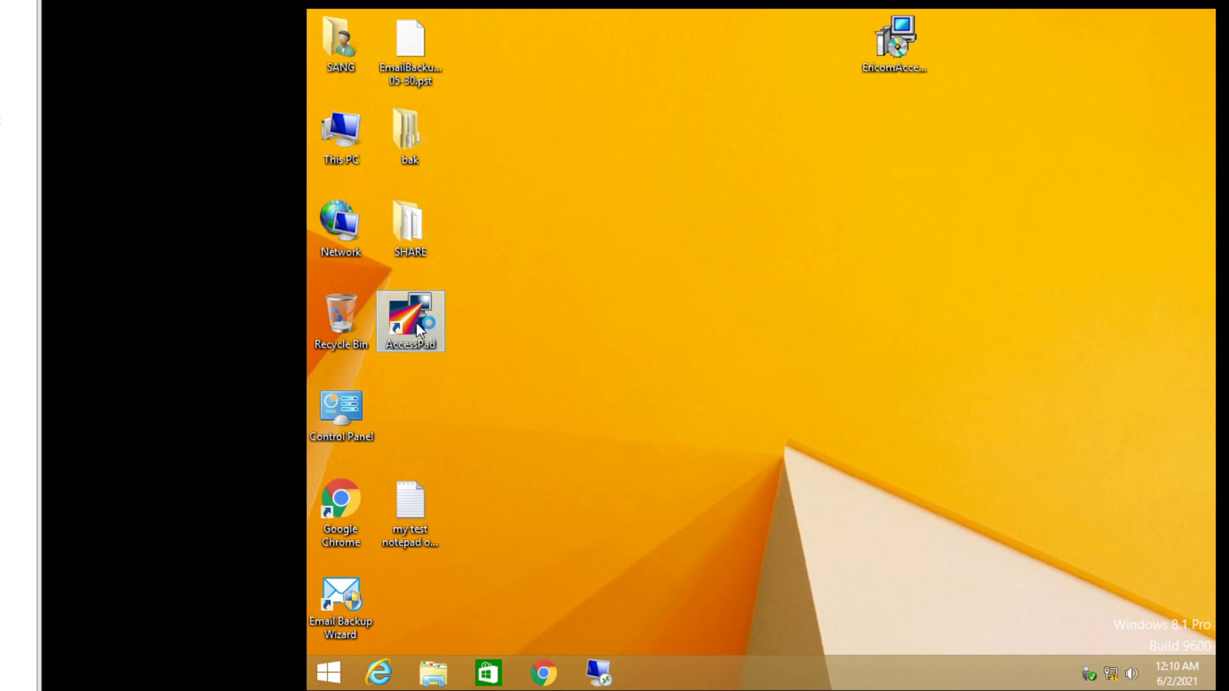
pyautogui.write('*')
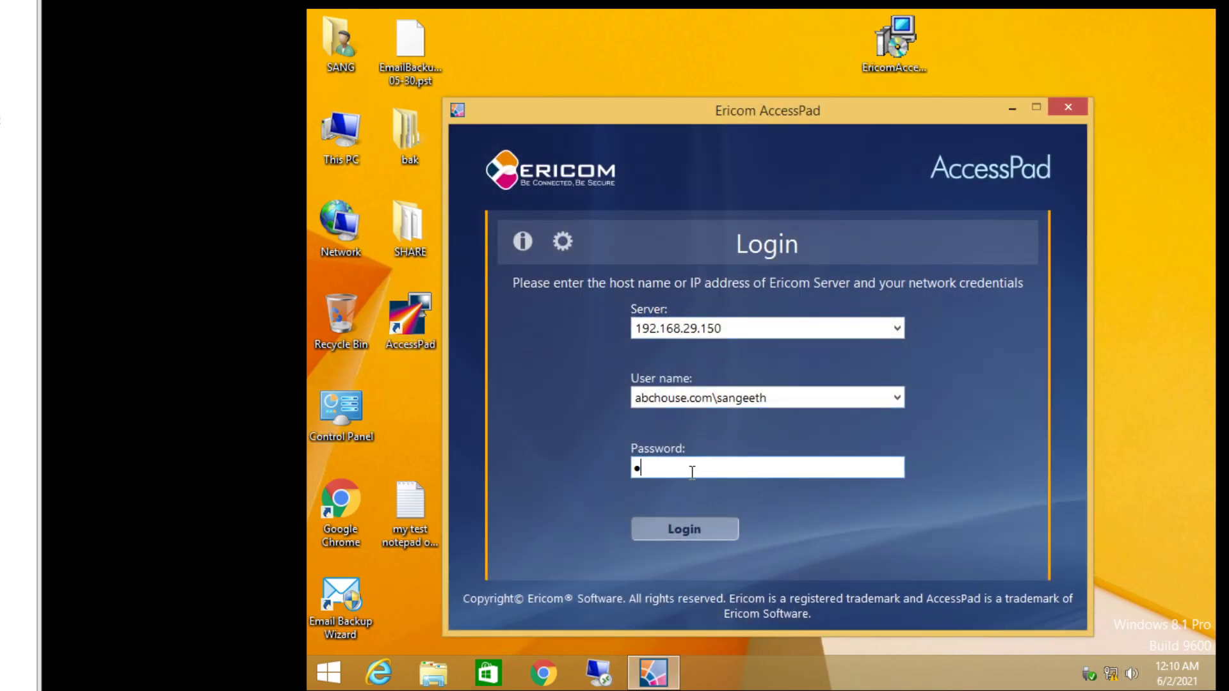
pyautogui.click(698, 522)
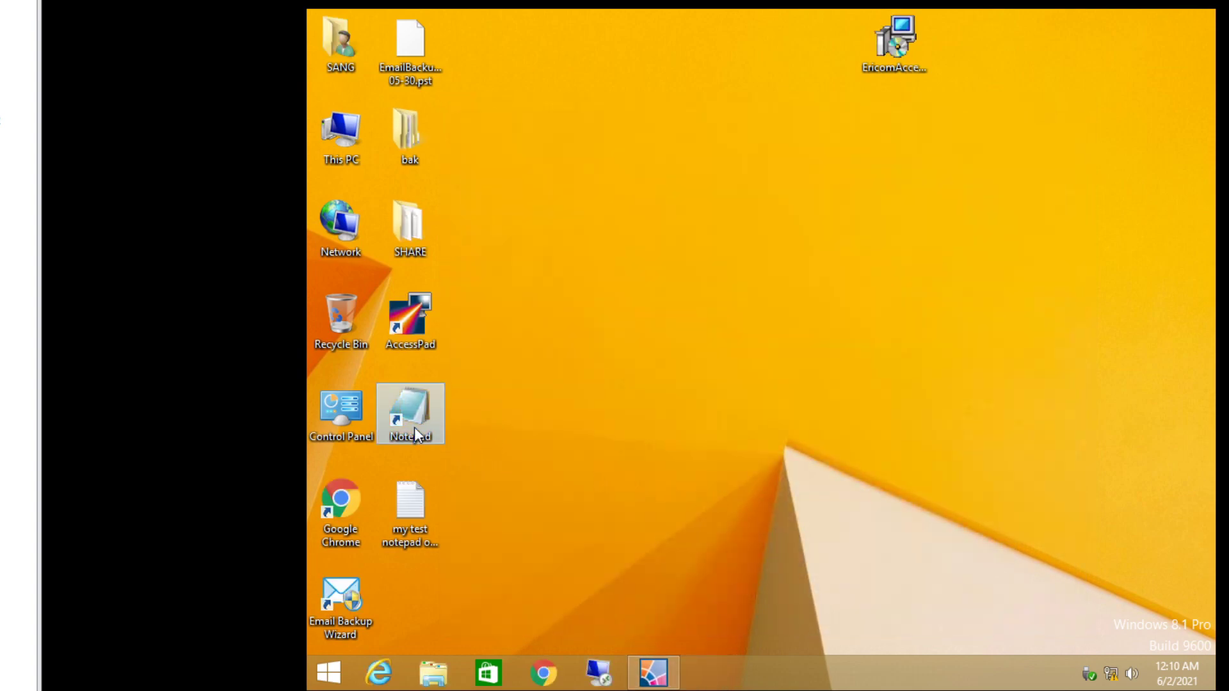
# Run the published Notepad remotely, type 'dsadasdsa', and cancel the Save As dialog.
pyautogui.doubleClick(416, 425)
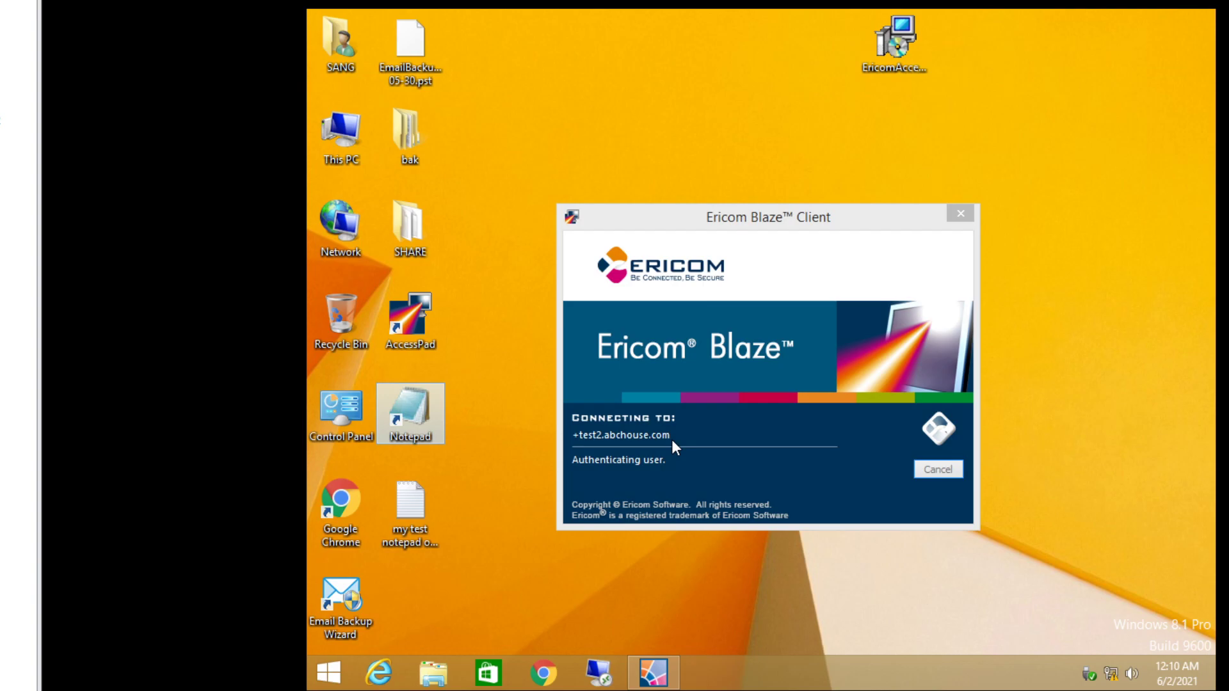
pyautogui.write('dsadasdsa')
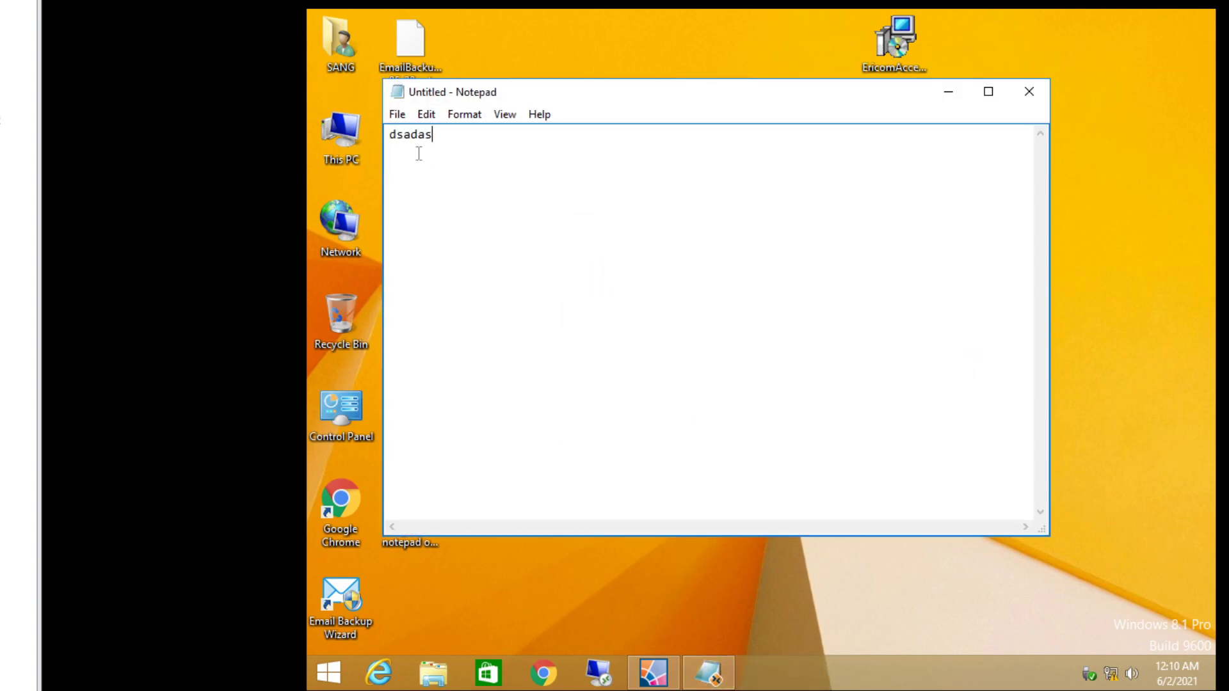
pyautogui.click(397, 114)
pyautogui.click(439, 192)
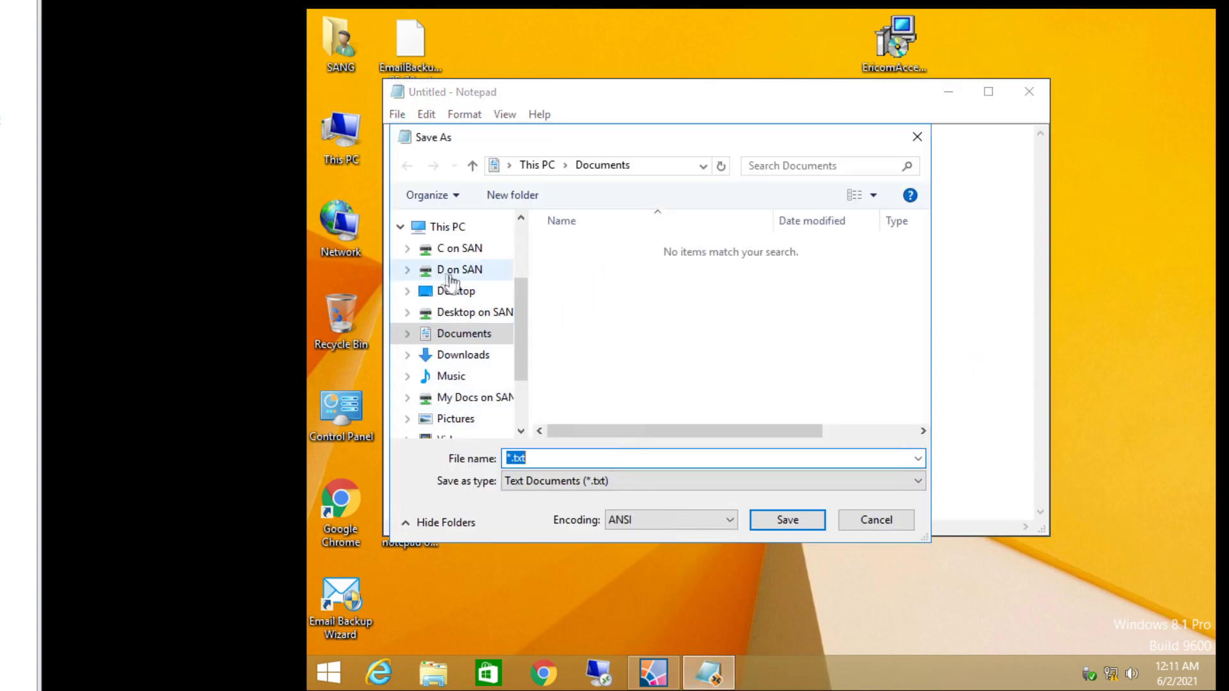
pyautogui.click(882, 523)
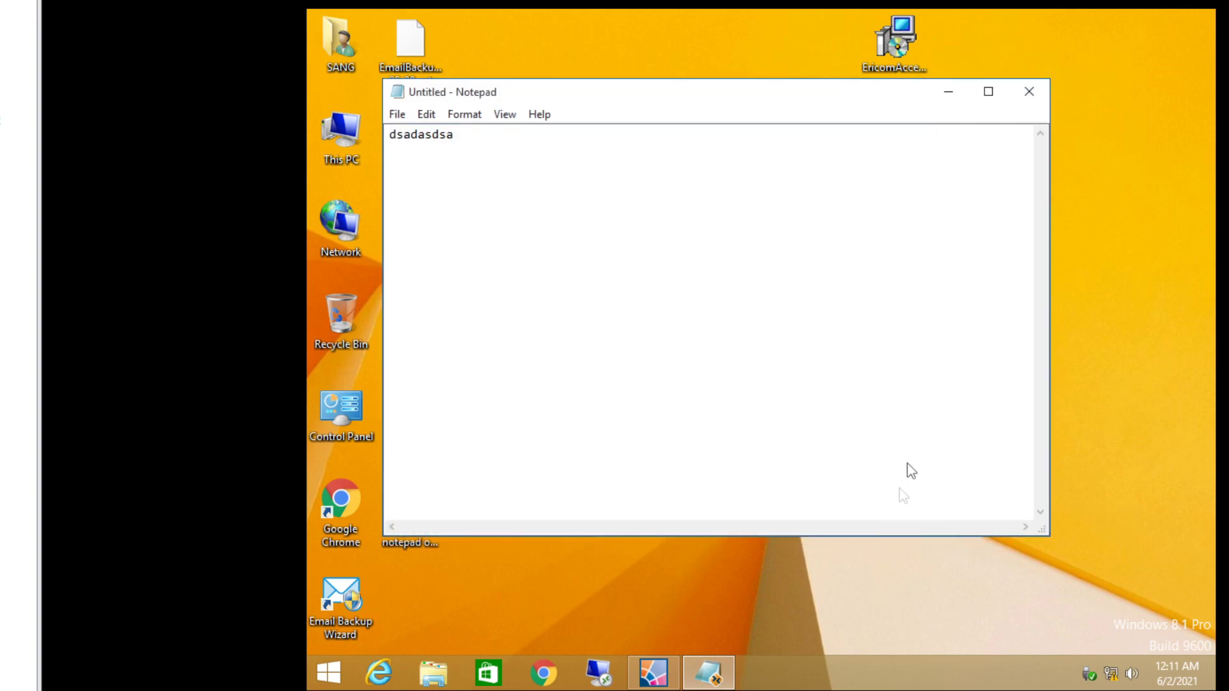
# Close Notepad with Don't Save and log out of AccessPad.
pyautogui.click(1039, 96)
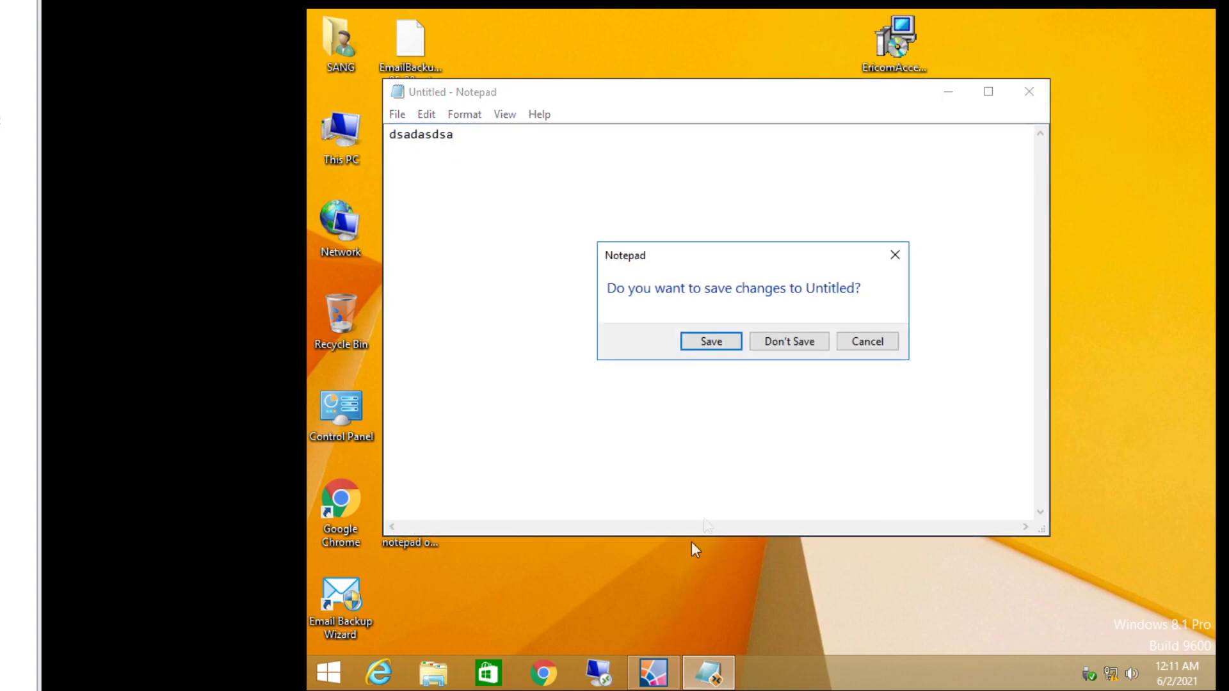
pyautogui.click(778, 339)
pyautogui.moveTo(654, 672)
pyautogui.click(706, 551)
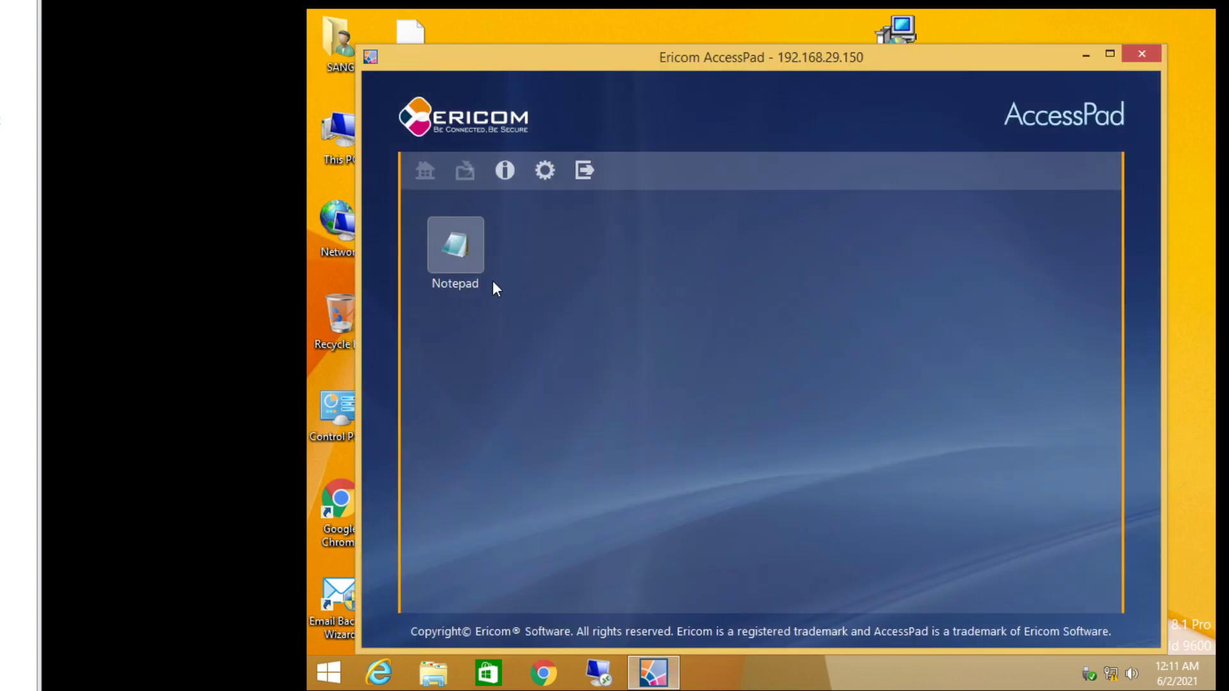
pyautogui.click(585, 169)
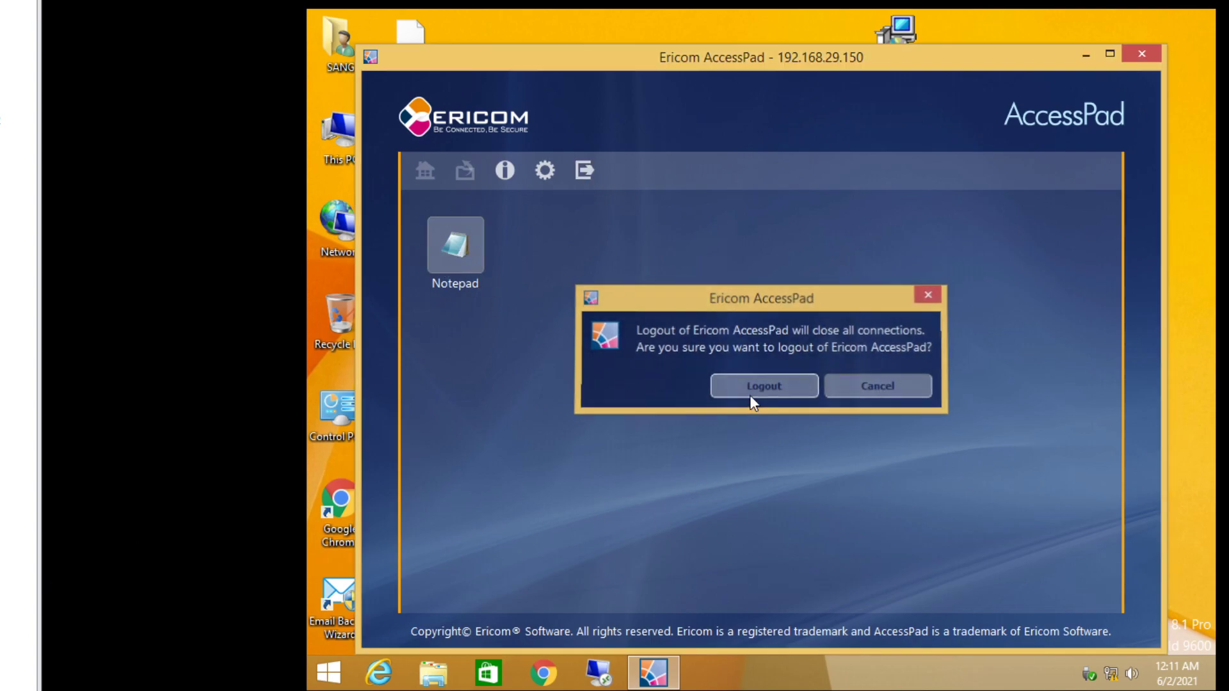
pyautogui.click(752, 387)
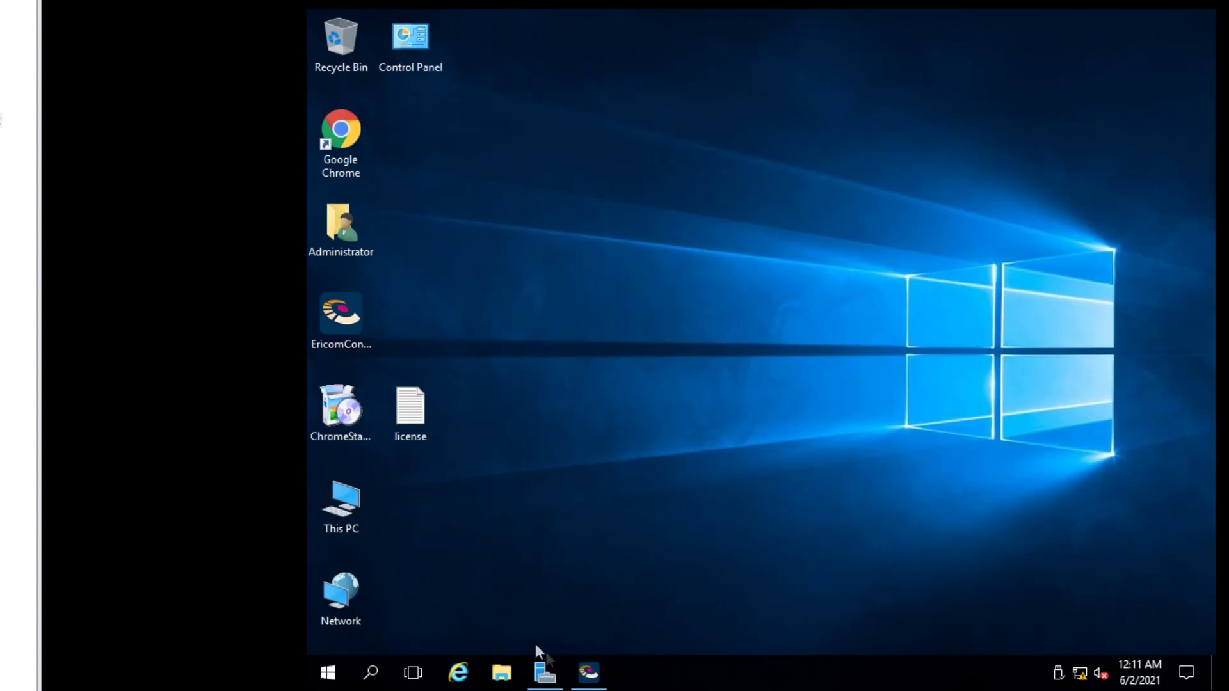
# Launch the Admin UI in a maximized browser and sign in with the admin account.
pyautogui.click(589, 672)
pyautogui.click(850, 364)
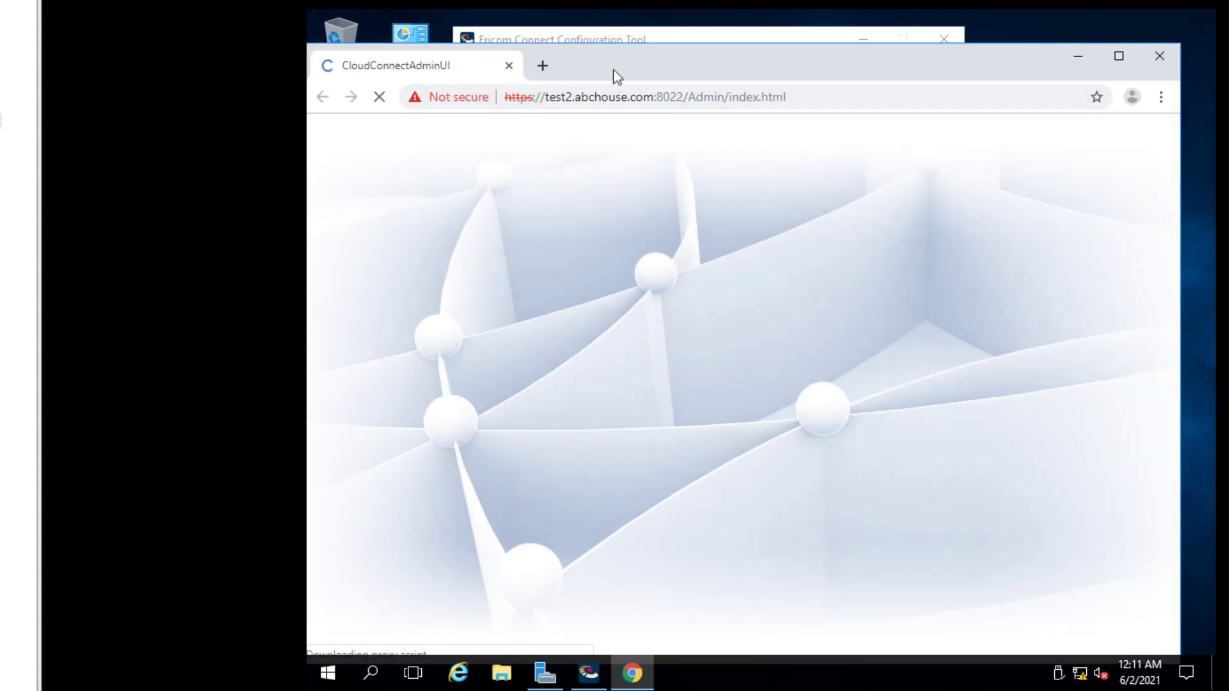
pyautogui.doubleClick(613, 71)
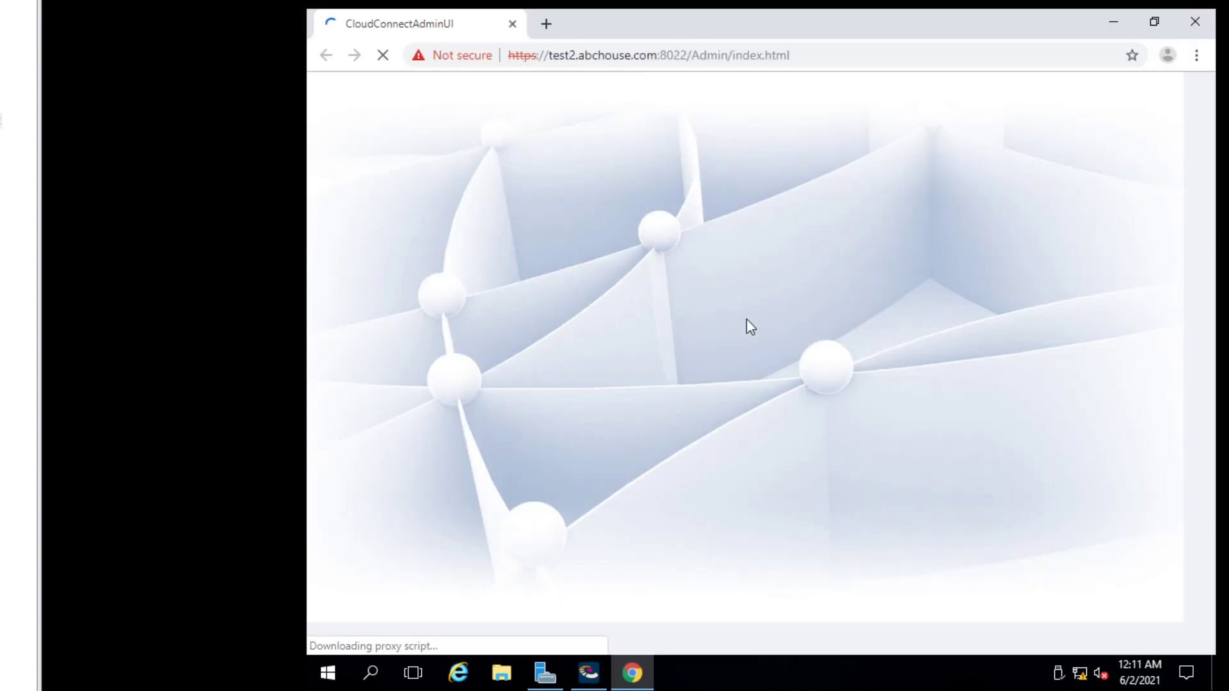
pyautogui.write('abc')
pyautogui.click(685, 376)
pyautogui.write('***')
pyautogui.click(865, 461)
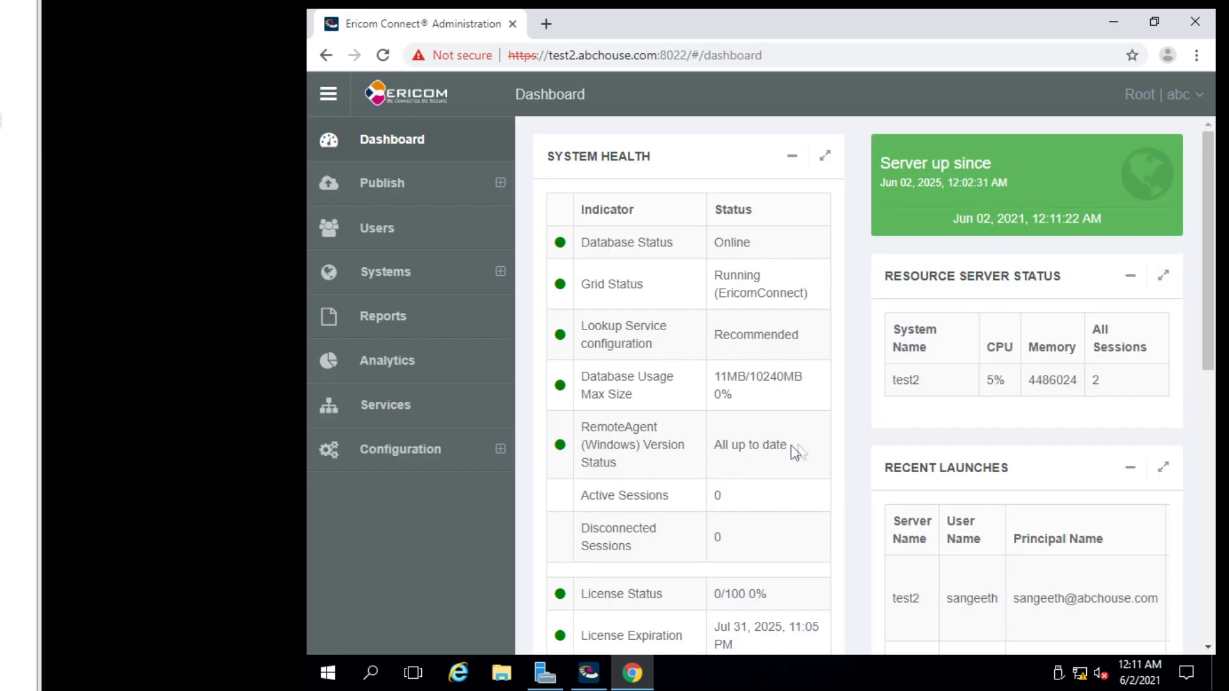
# Check License Expiration, then view Licensing details showing 100 licenses expiring Jul 31, 2025.
pyautogui.scroll(-3, 797, 452)
pyautogui.moveTo(716, 448); pyautogui.dragTo(751, 466)
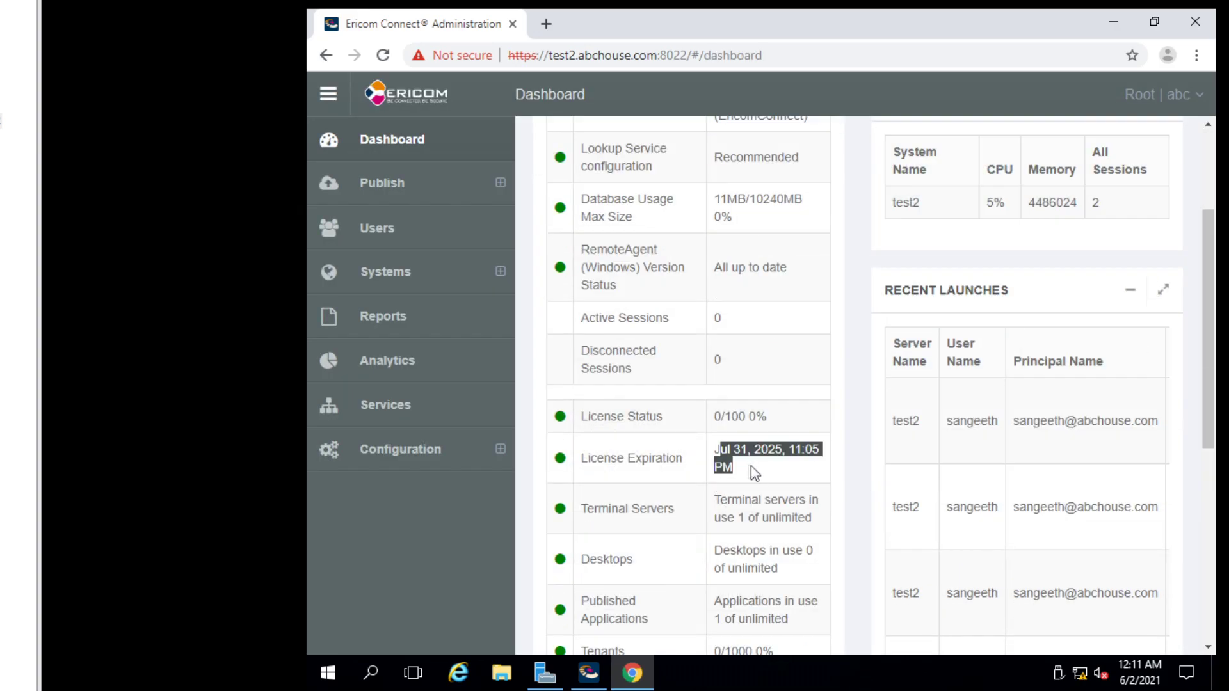
pyautogui.moveTo(1134, 681)
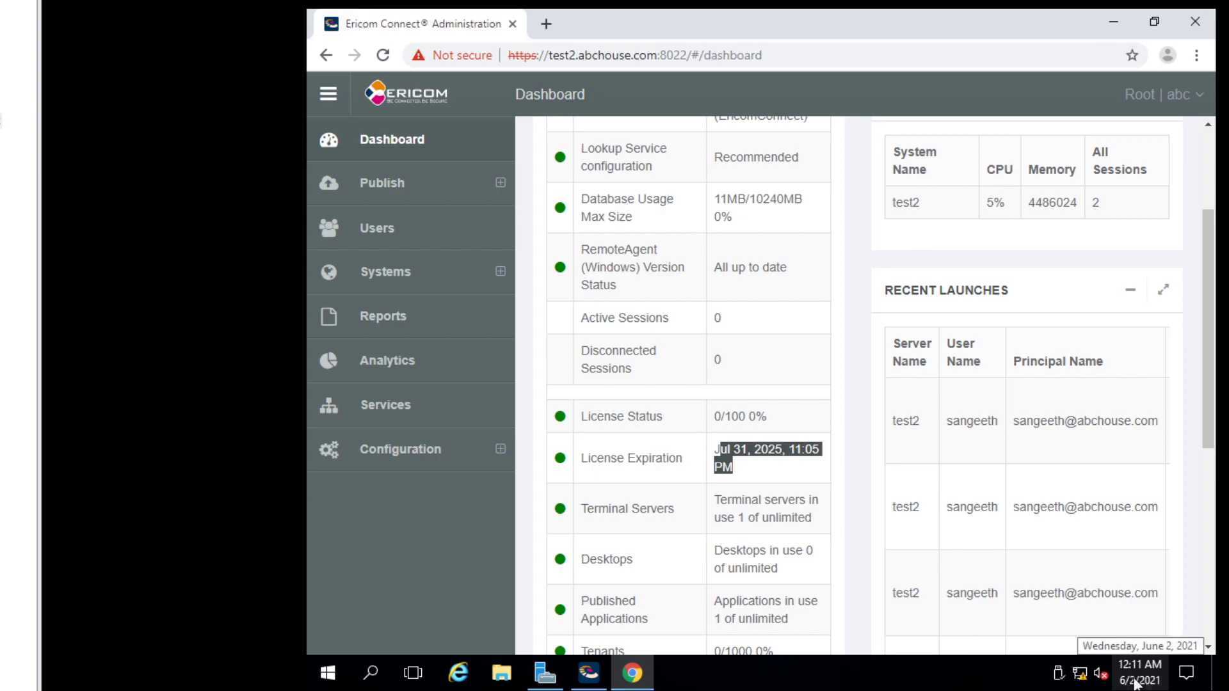
pyautogui.scroll(3, 1044, 338)
pyautogui.click(1180, 102)
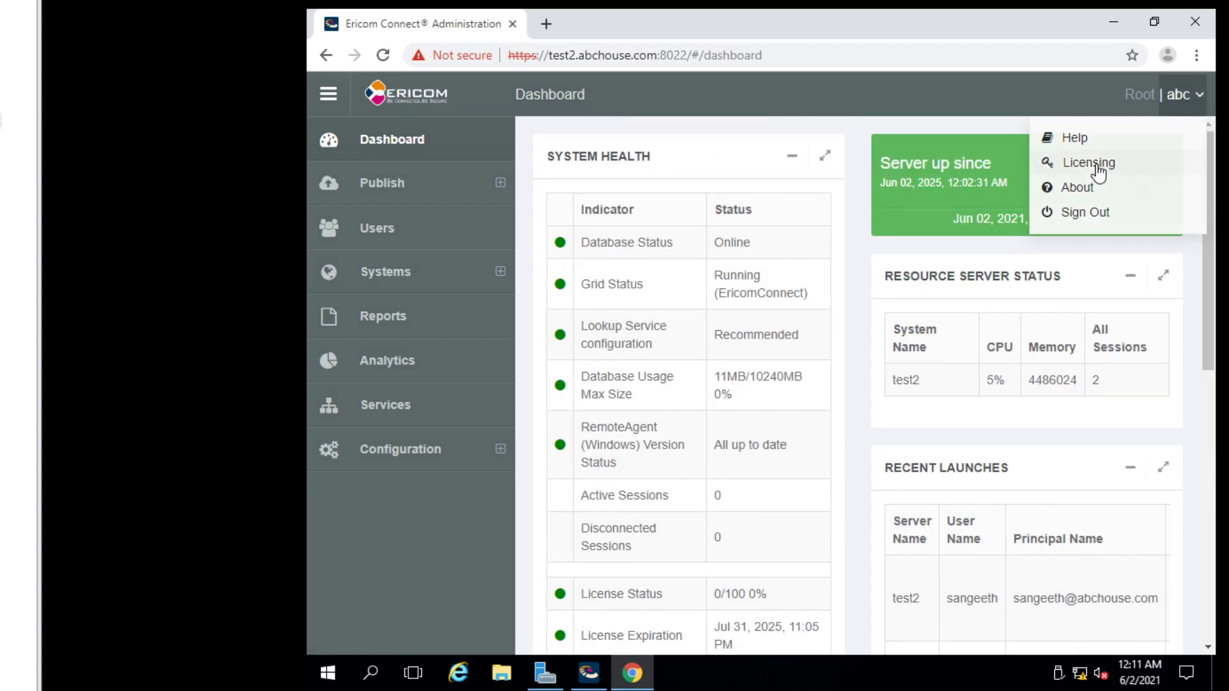
pyautogui.click(1070, 160)
pyautogui.moveTo(580, 279); pyautogui.dragTo(712, 280)
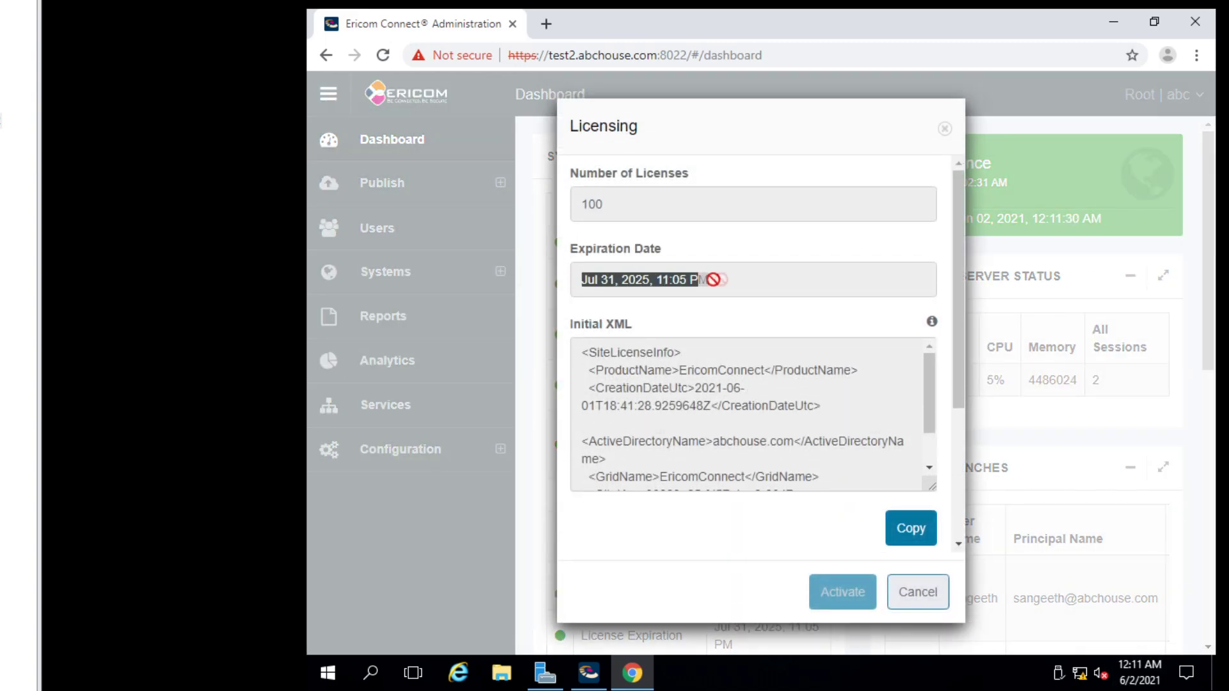